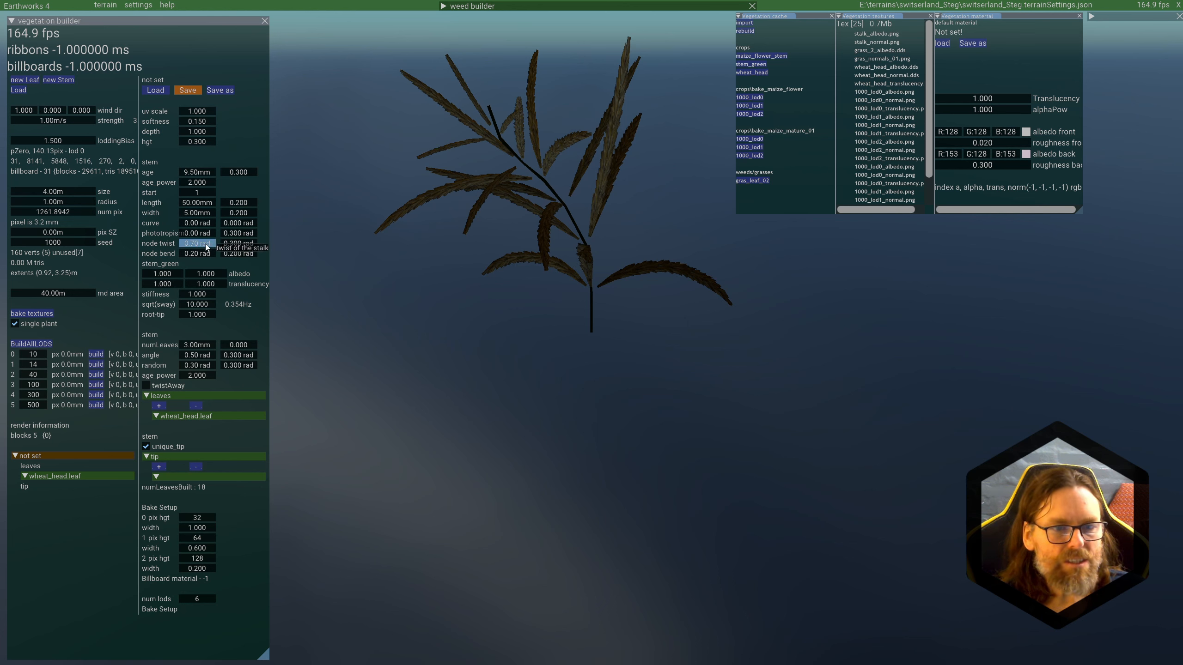
Step: Set the stem's node twist and node bend to 0 rad
drag(206, 246, 196, 249)
double_click(188, 242)
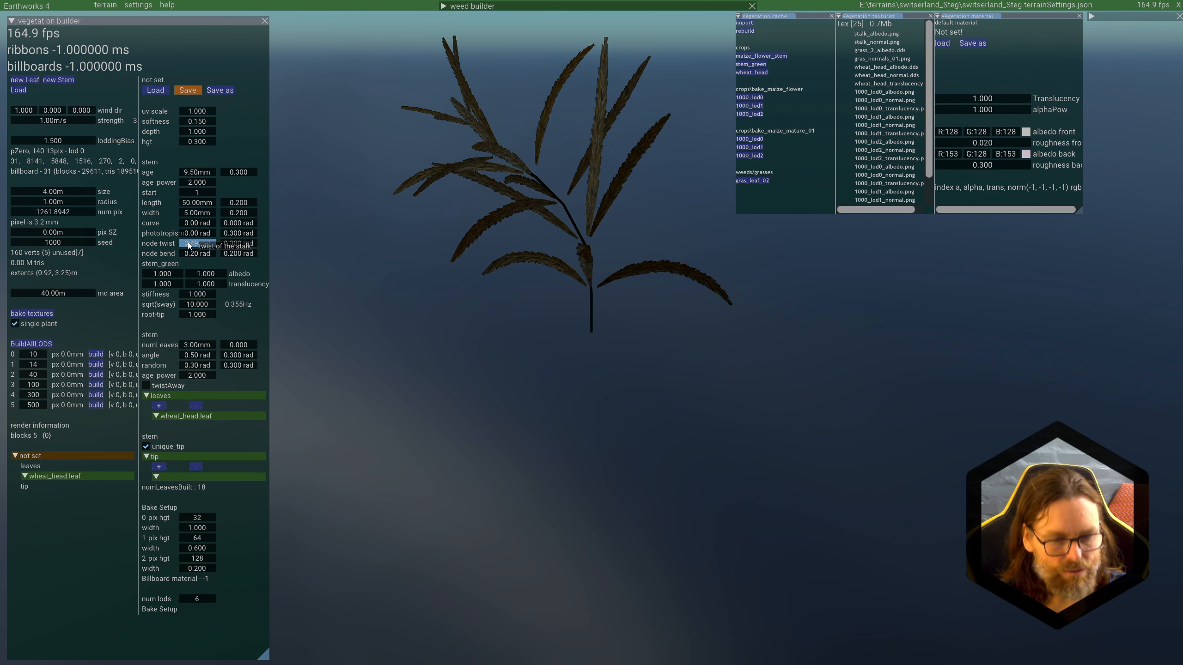
text(0)
double_click(198, 254)
text(0)
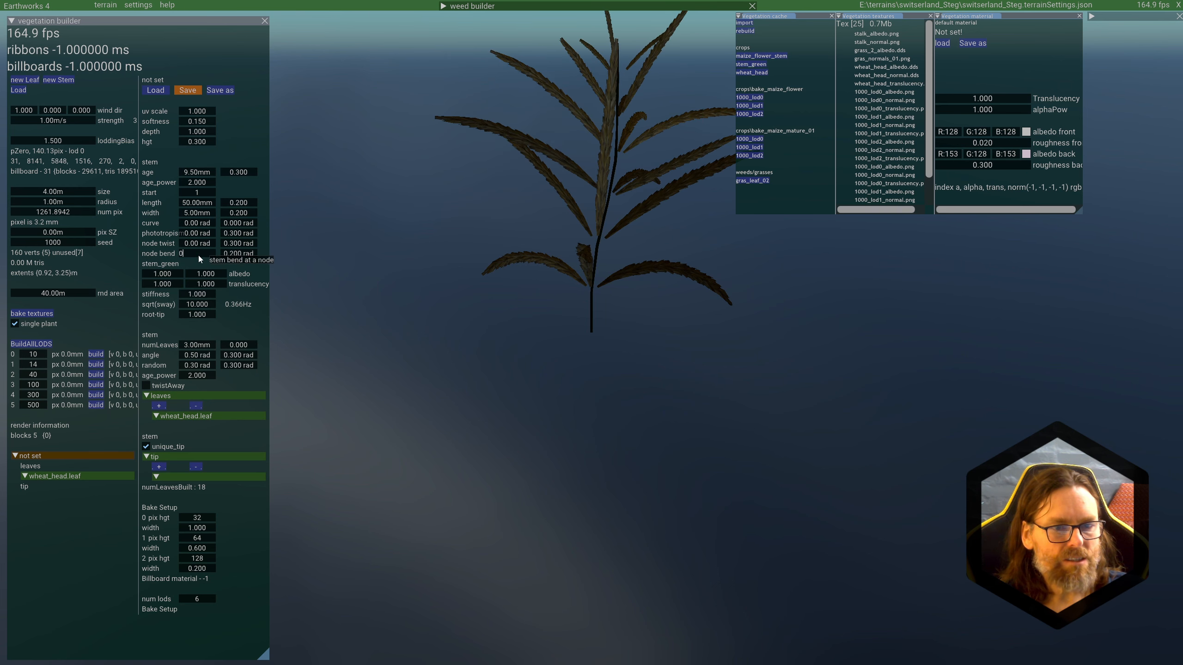
Step: Set the random variation of node twist and phototropism to 0, set node bend's random variation to 0.340, and adjust phototropism
double_click(238, 244)
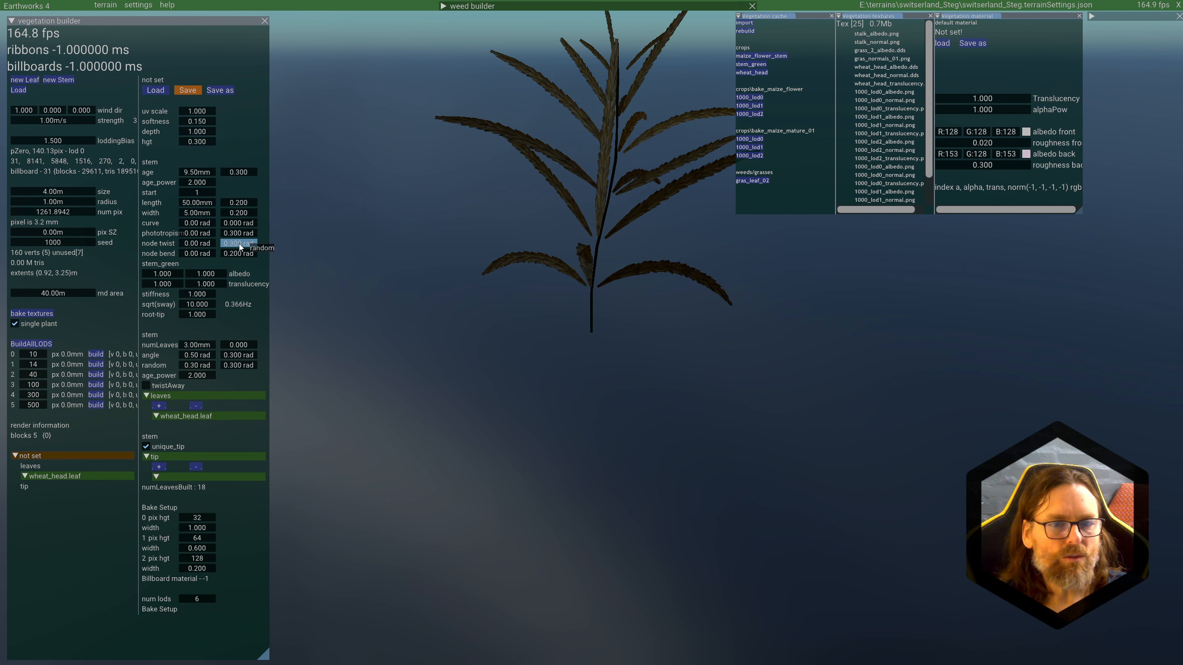
text(0)
double_click(241, 234)
text(0)
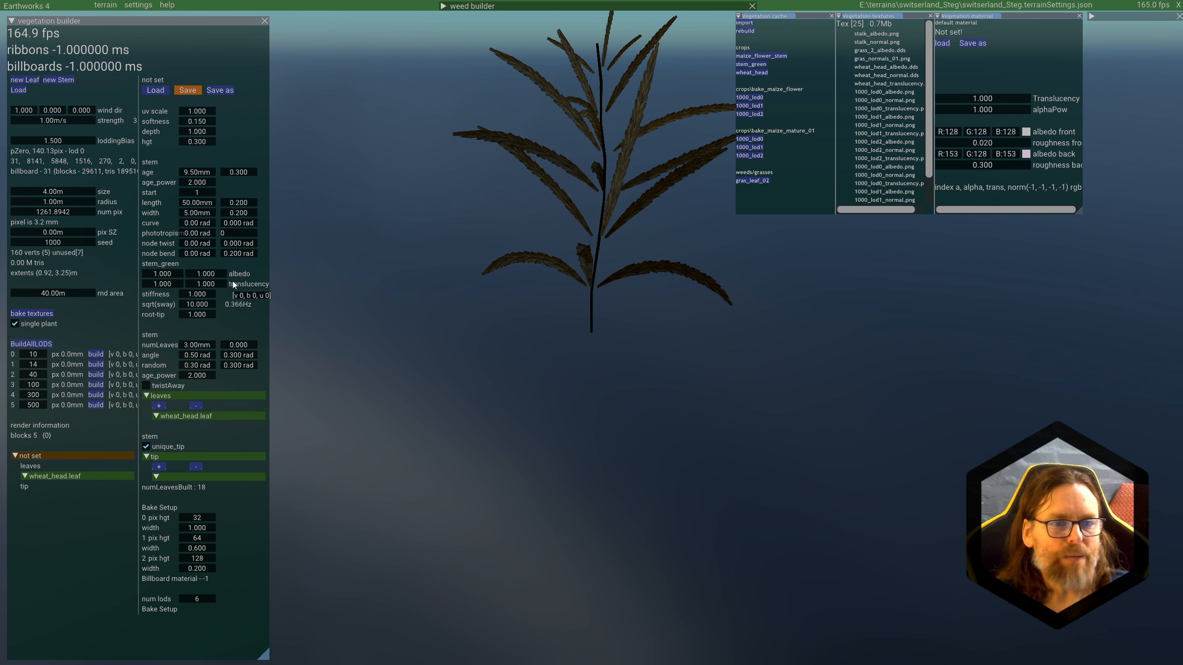
click(239, 243)
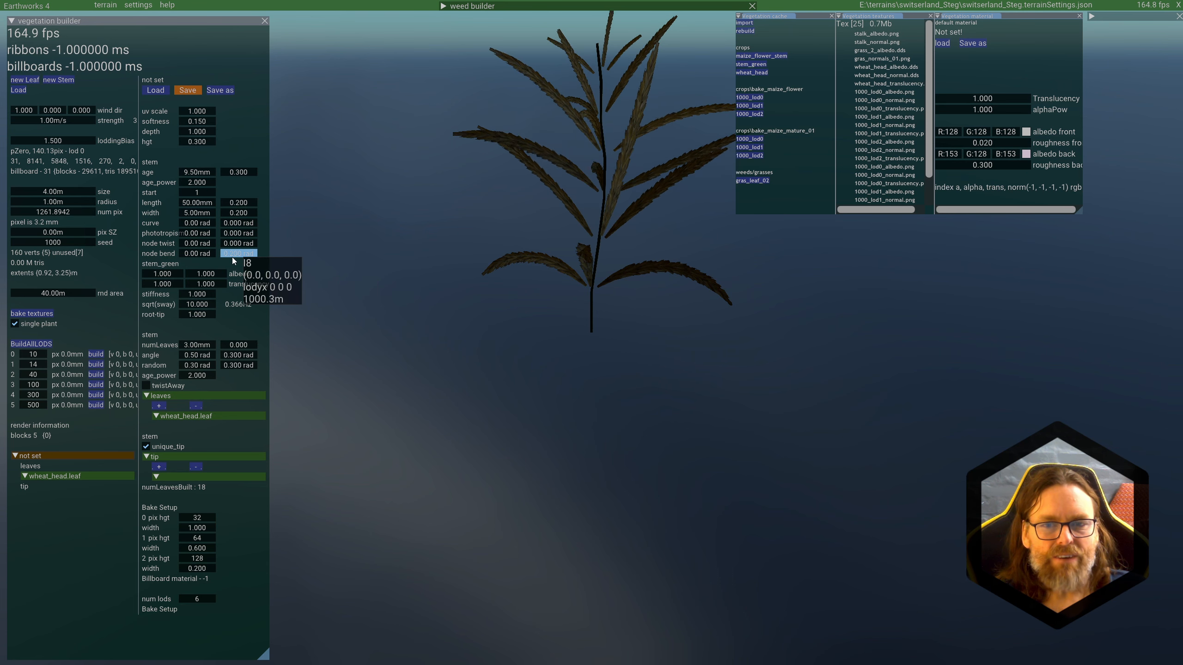
drag(232, 258, 254, 230)
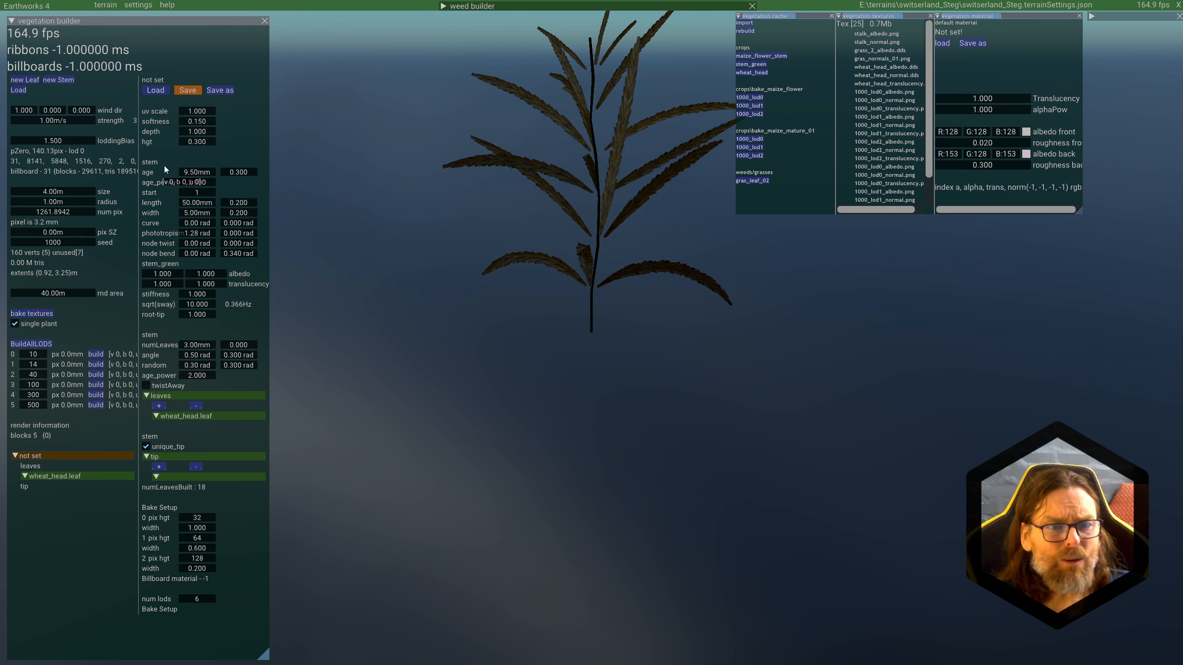
Step: Set the stem's age to 5 so the plant has fewer nodes
double_click(201, 172)
text(4)
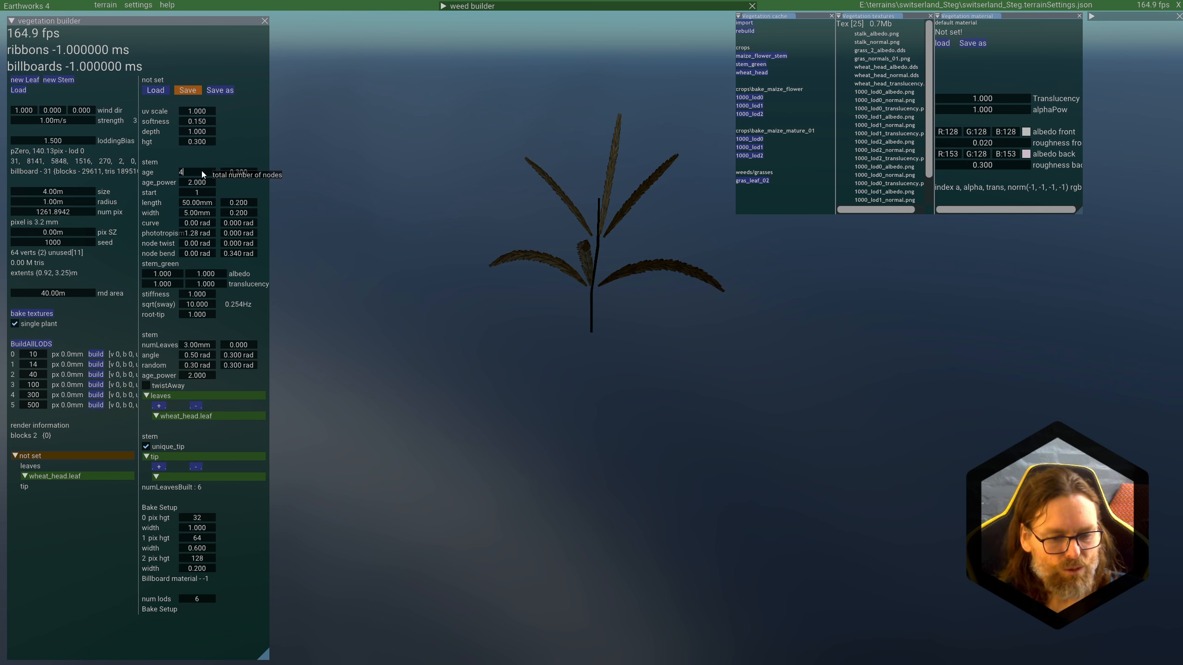
key(BackSpace)
text(5)
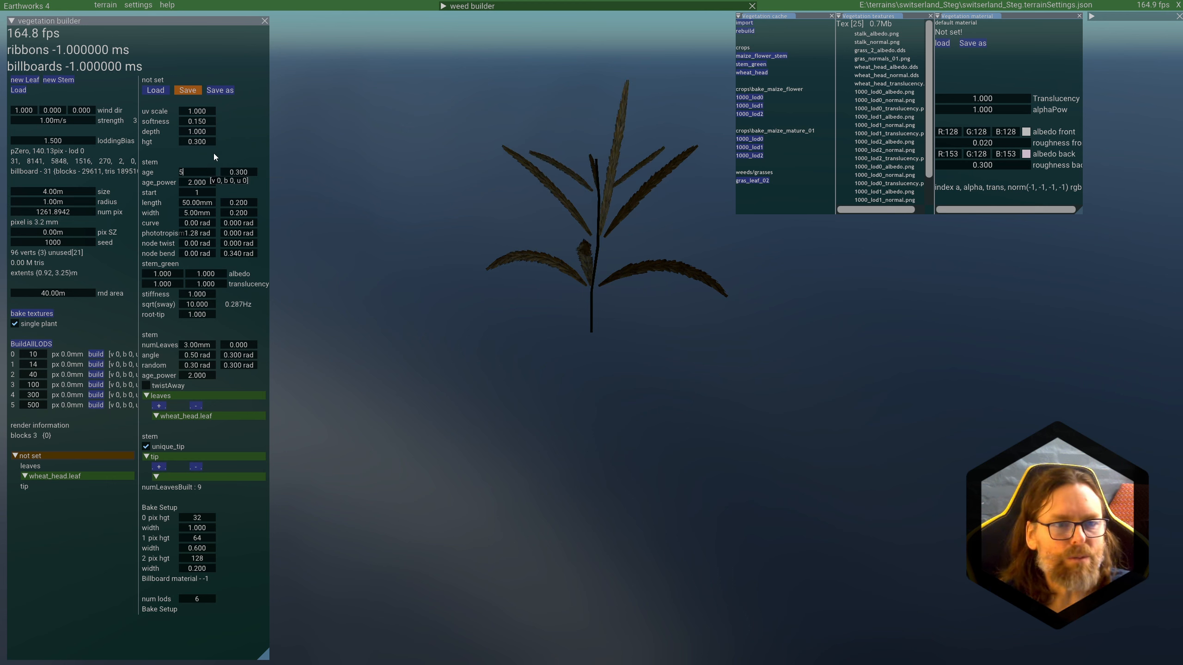
Step: Try different age power values on the stem, ending at 2.300
double_click(201, 183)
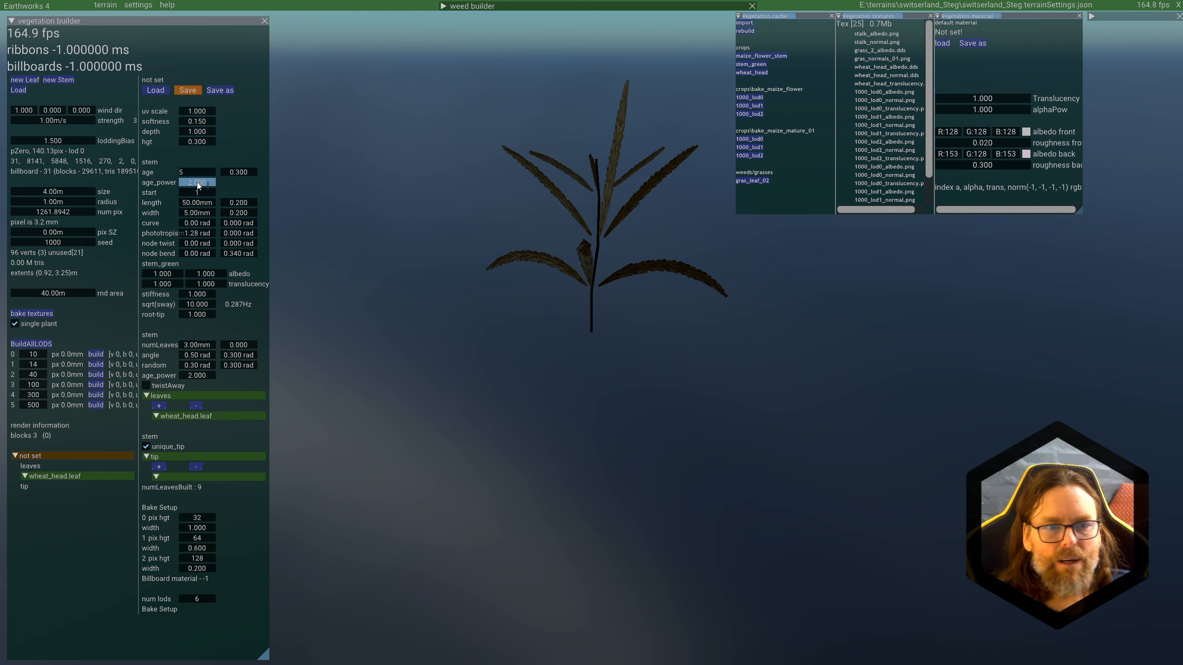
text(1)
key(Return)
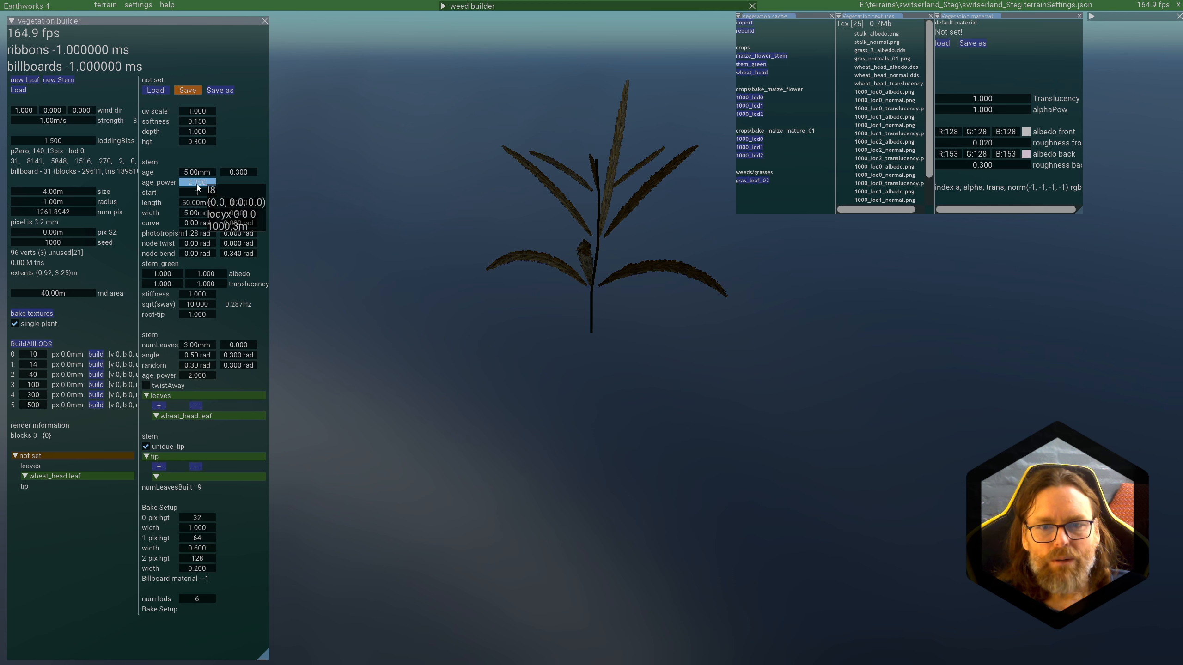
drag(191, 186, 669, 204)
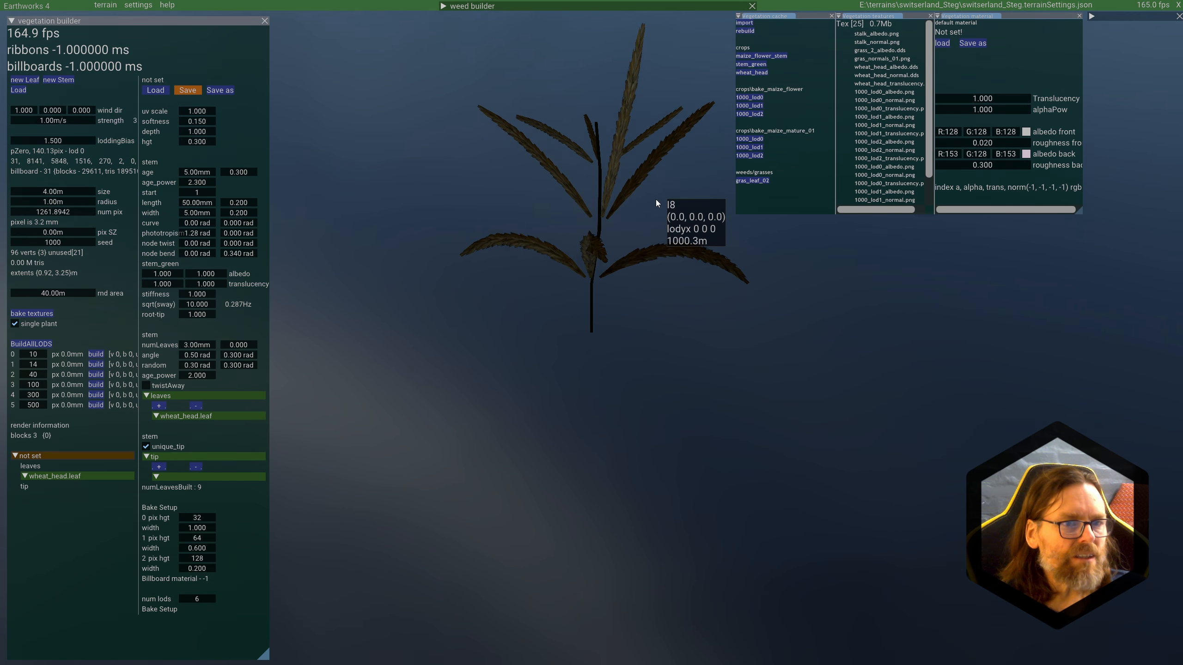
Step: Set the plant's num pix value to 10261.8942 to display it in finer detail
double_click(51, 212)
key(Home)
key(Right)
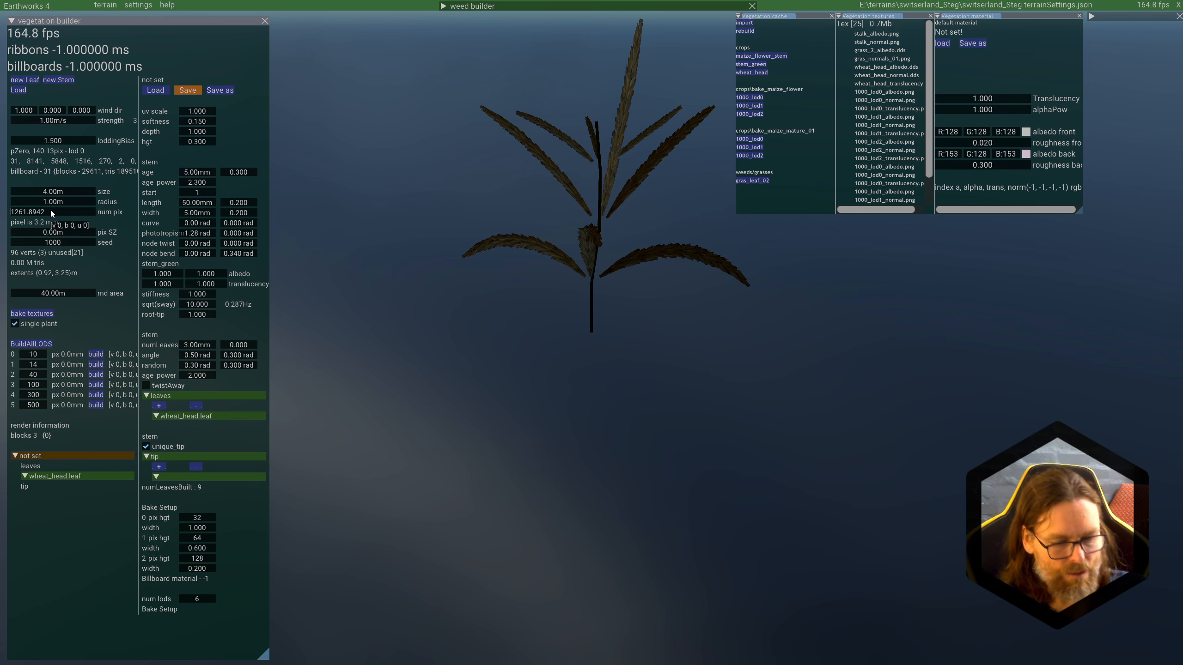
text(0)
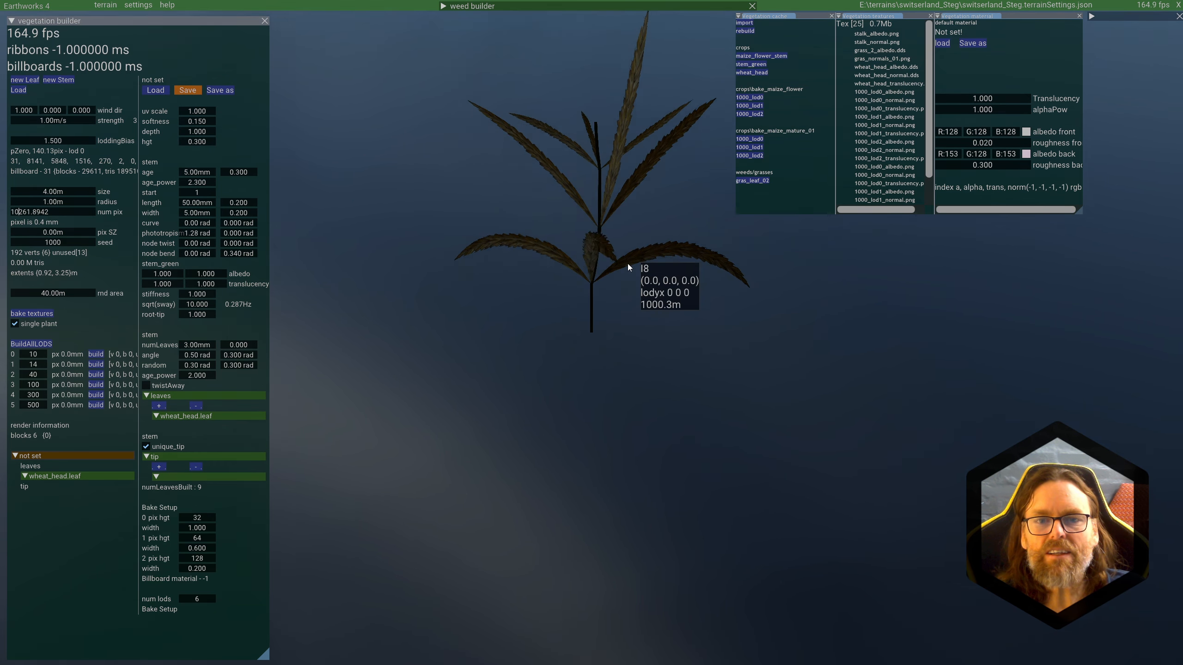
Step: Set the stem's age power to 1.000
double_click(191, 184)
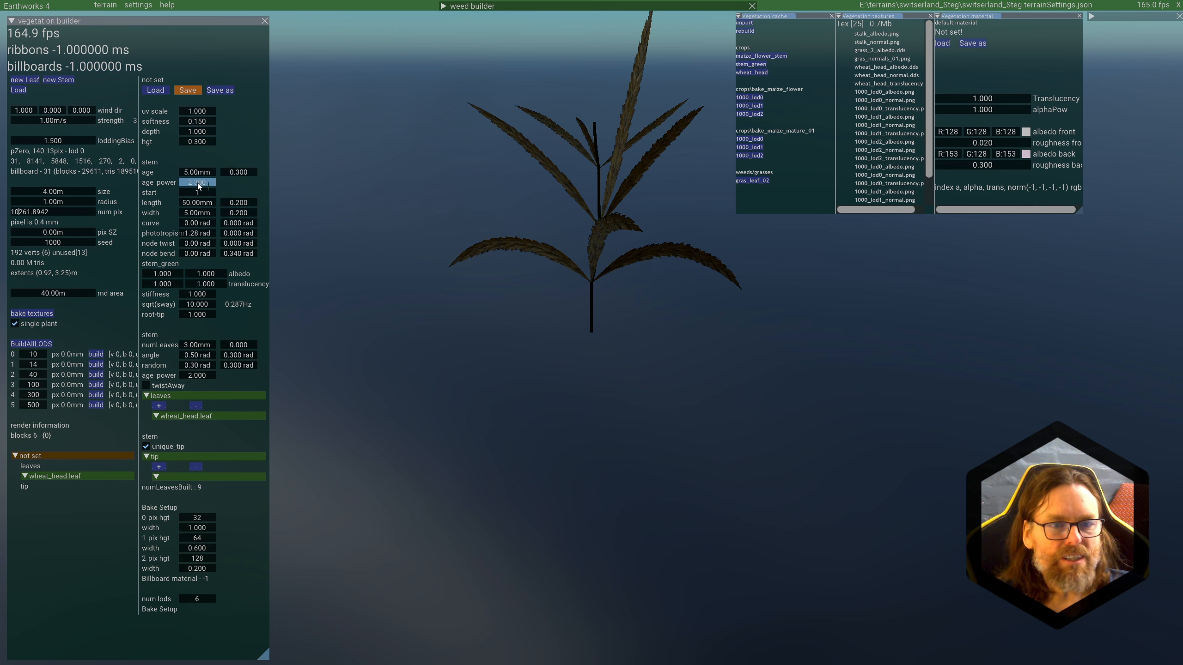
drag(198, 183, 169, 187)
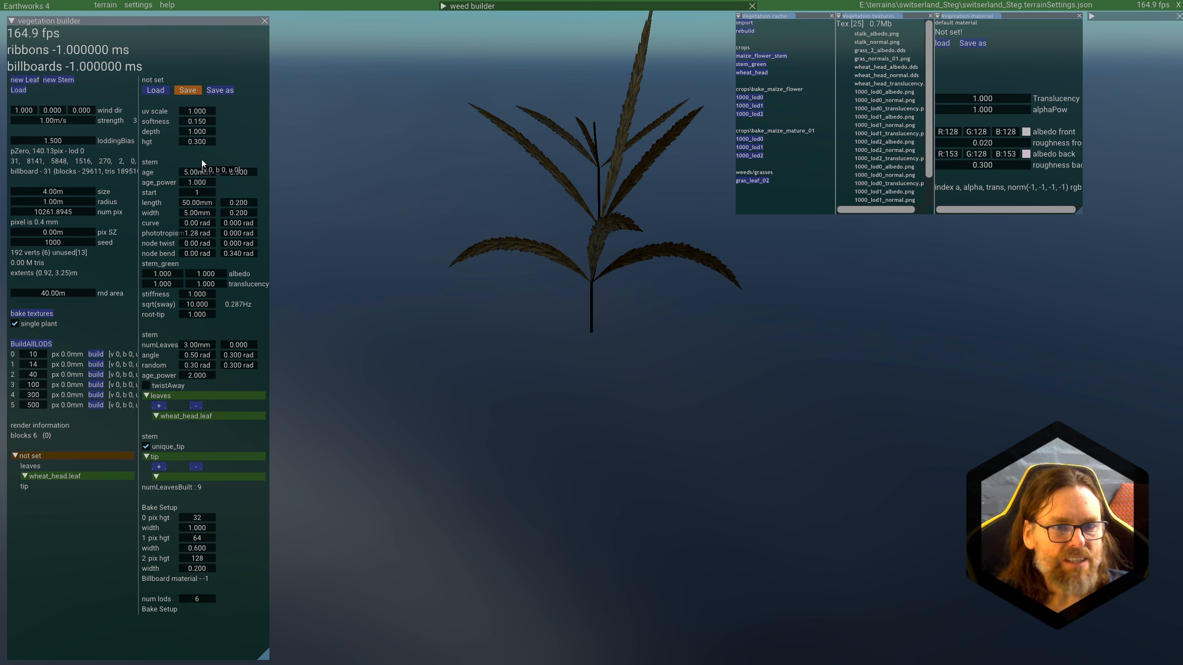
Step: Set the stem's length to 30 mm and its width to 8 mm
double_click(197, 202)
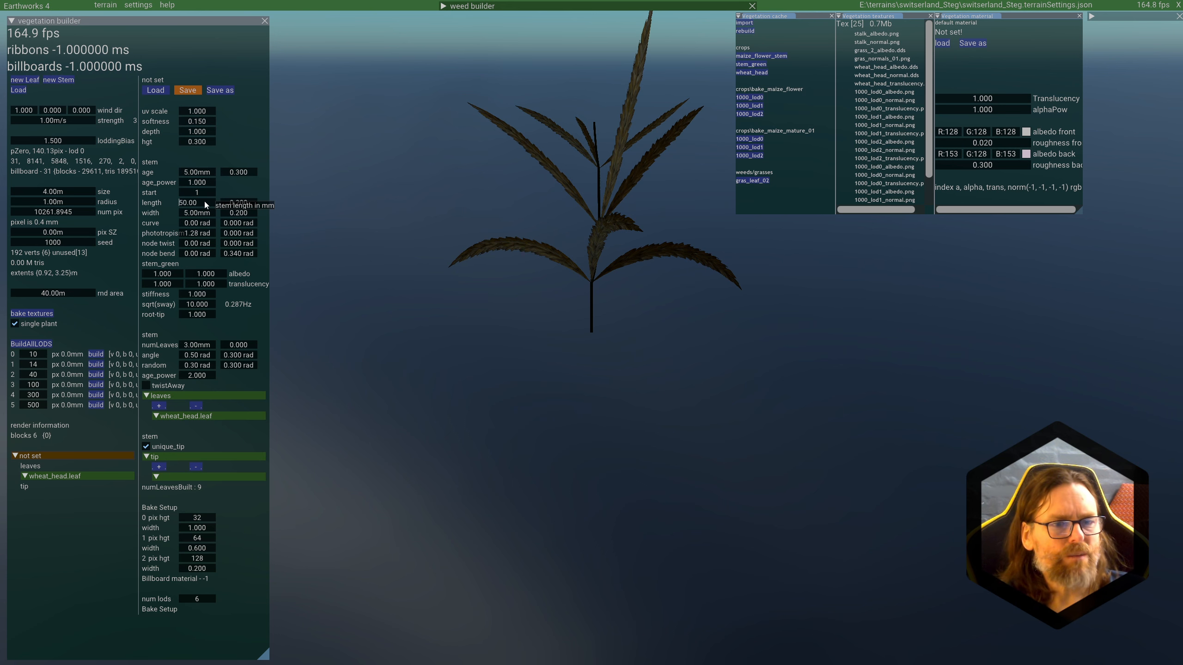
key(Delete)
text(3)
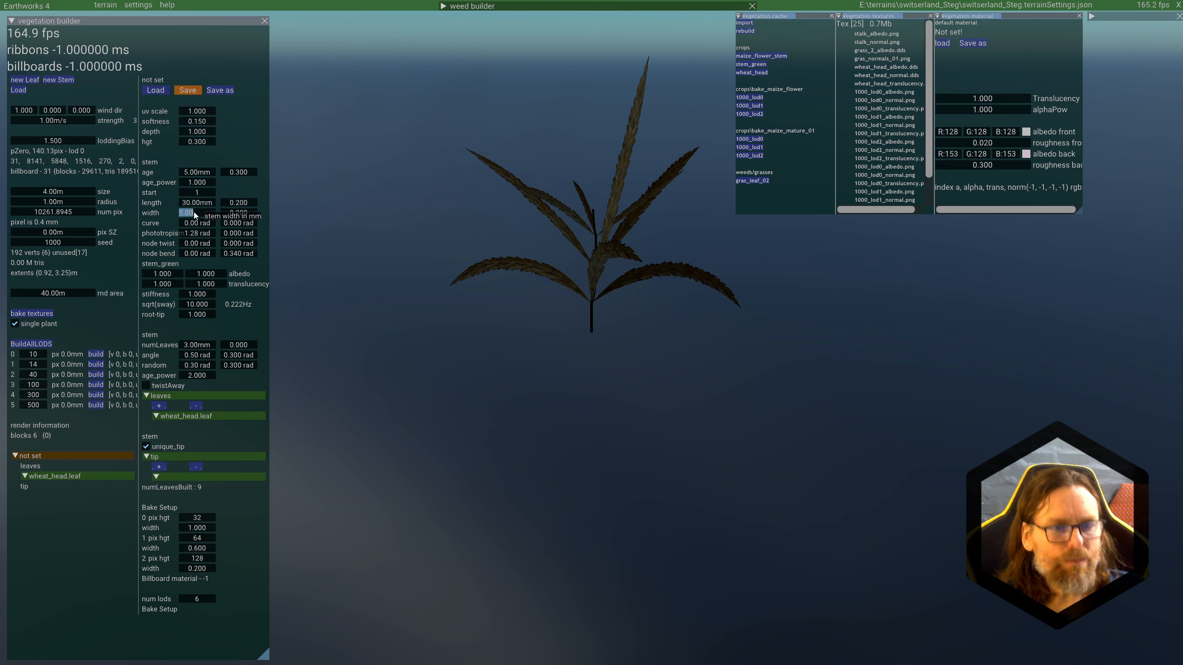
text(8)
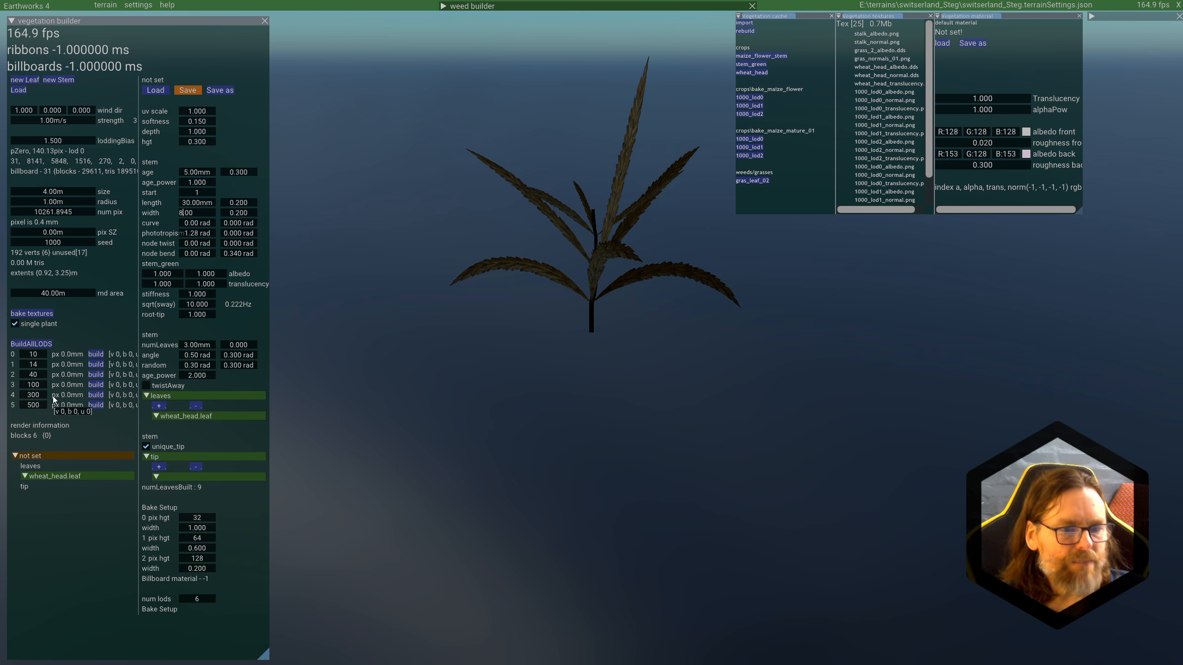
Step: Save the unnamed root stem in the crops folder as NEW_MAIZE_FLOWER
click(41, 456)
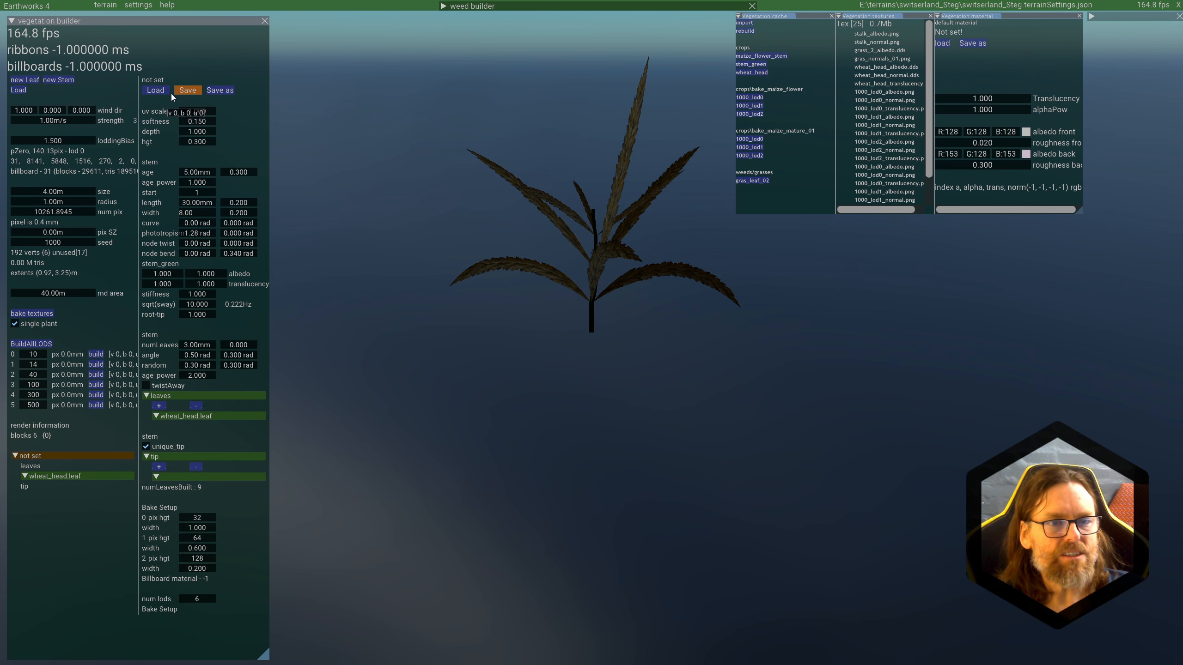
click(227, 89)
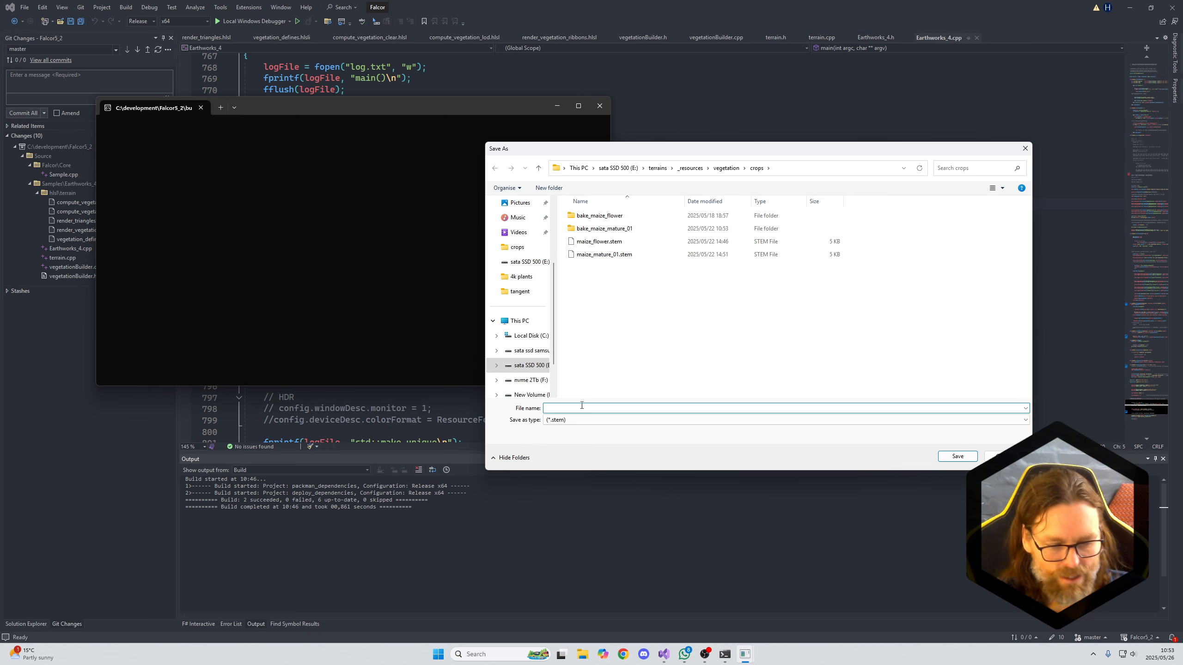
text(MNE)
key(BackSpace)
key(BackSpace)
text(NEW_MAIZ)
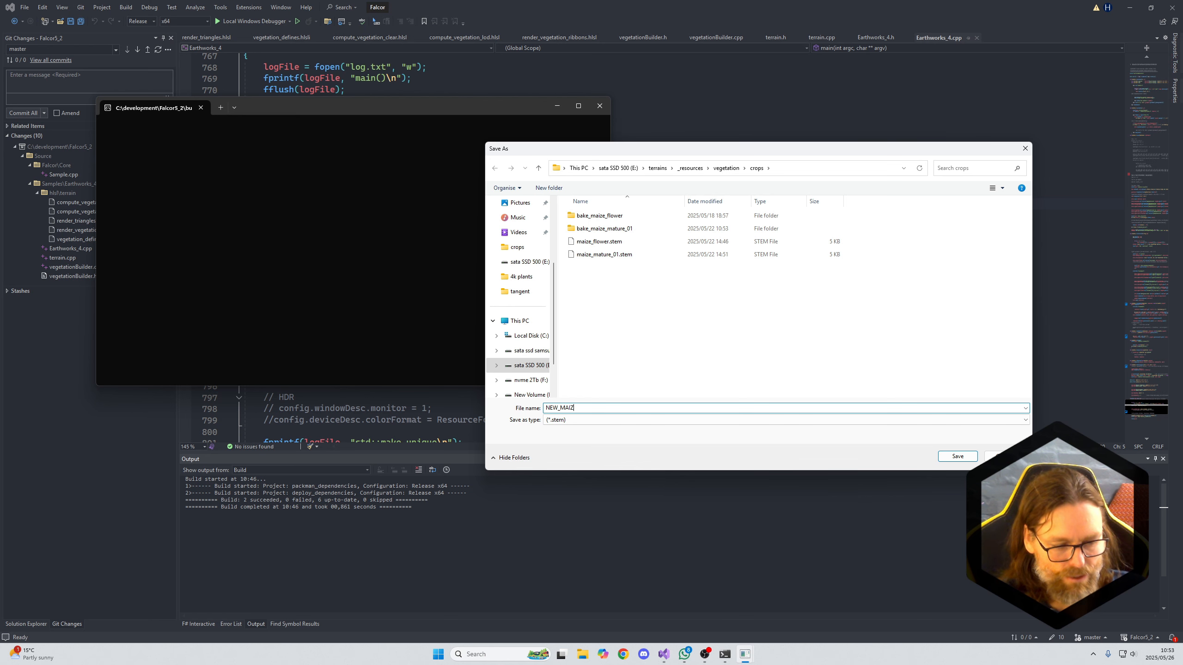
text(E_)
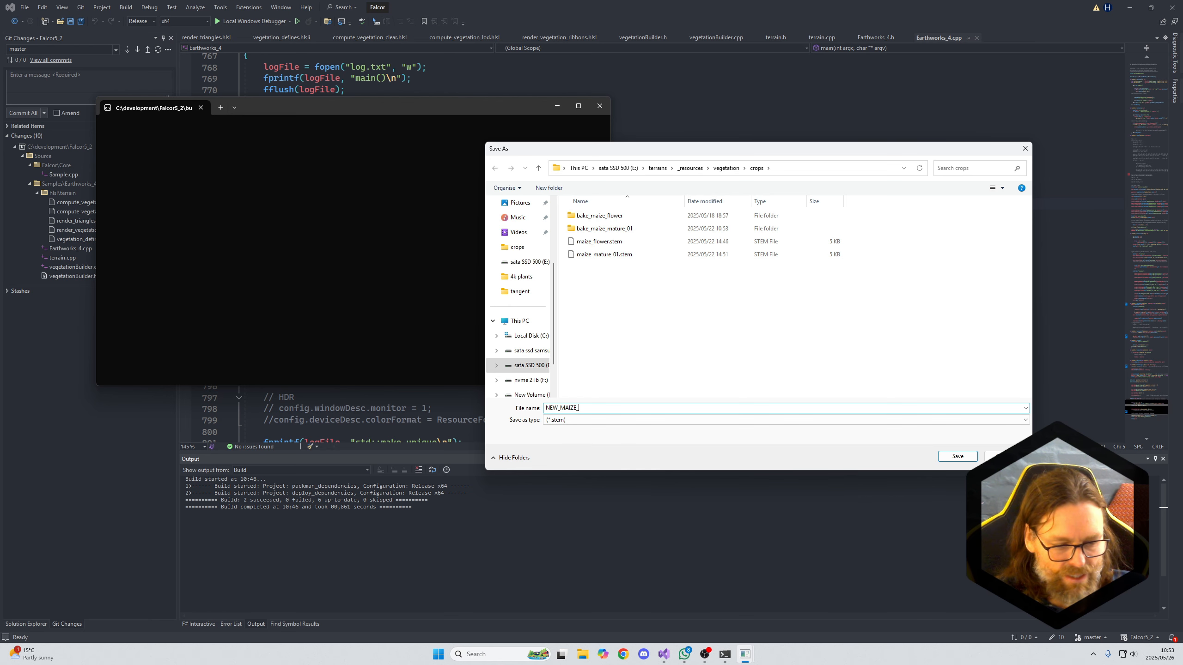
text(FLOWER)
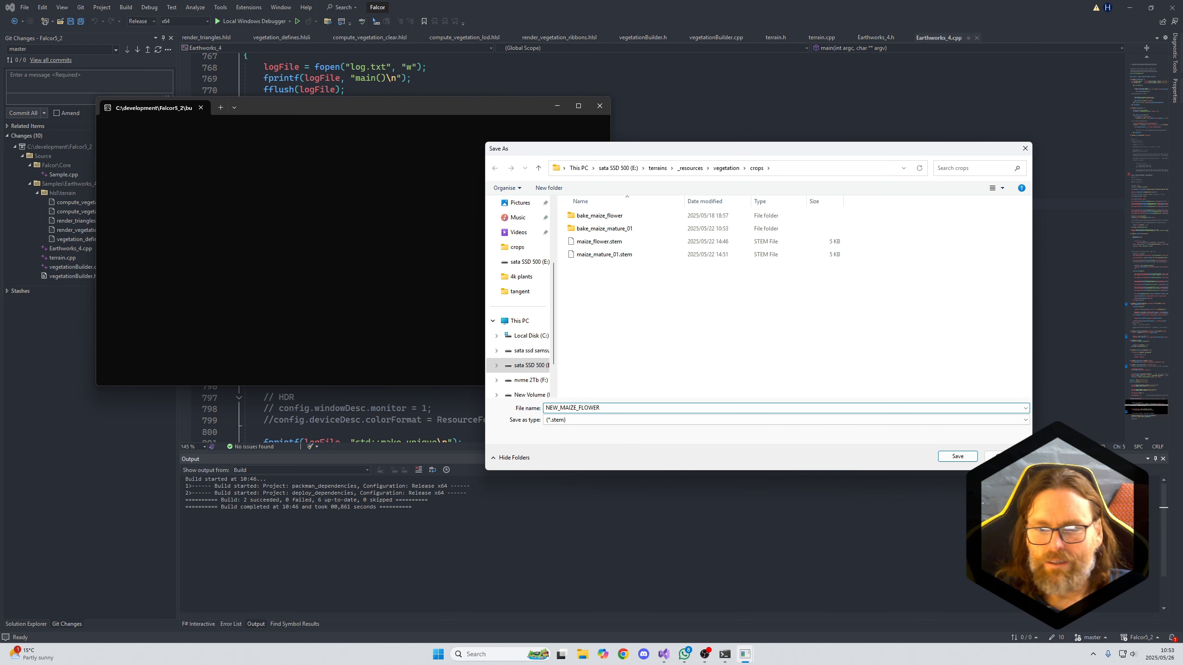
key(Return)
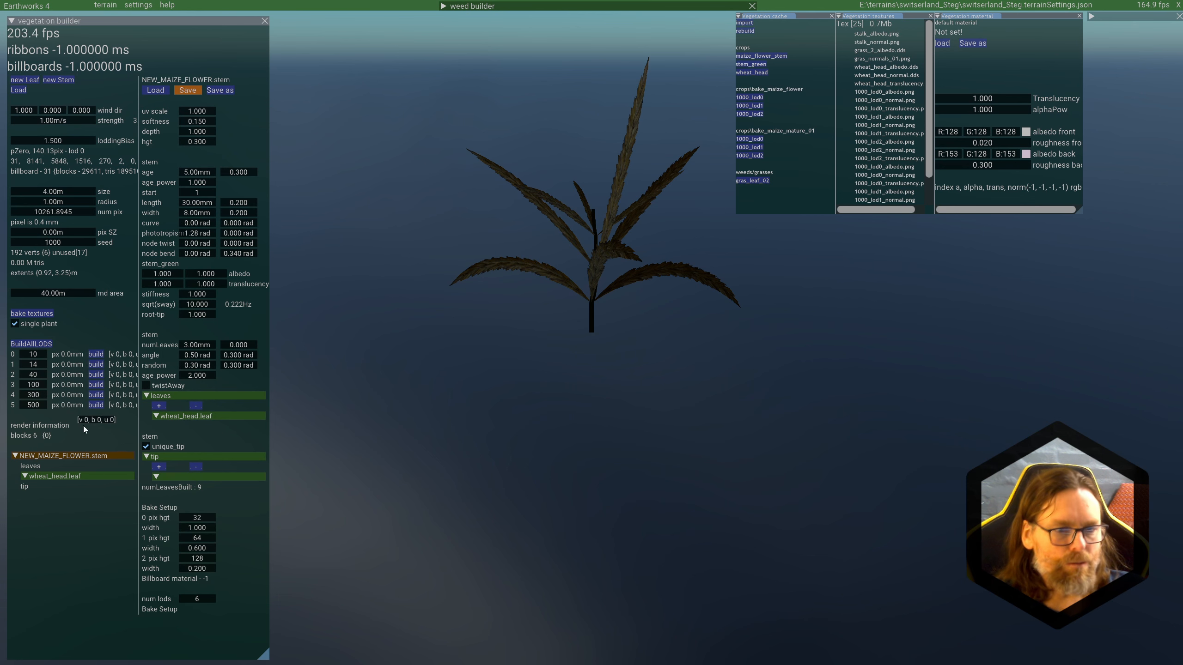
Step: Set the wheat_head leaf's length to 155 mm and its width to 12 mm
click(64, 475)
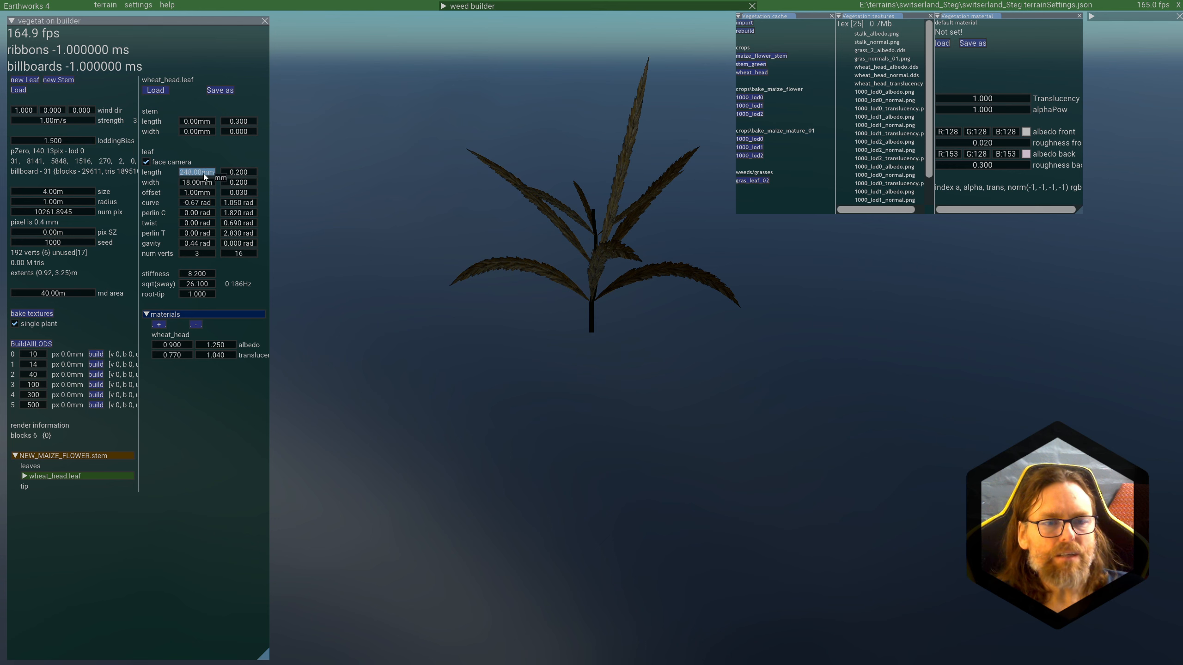
mouse_move(205, 177)
mouse_down()
mouse_move(144, 181)
mouse_move(199, 185)
mouse_up()
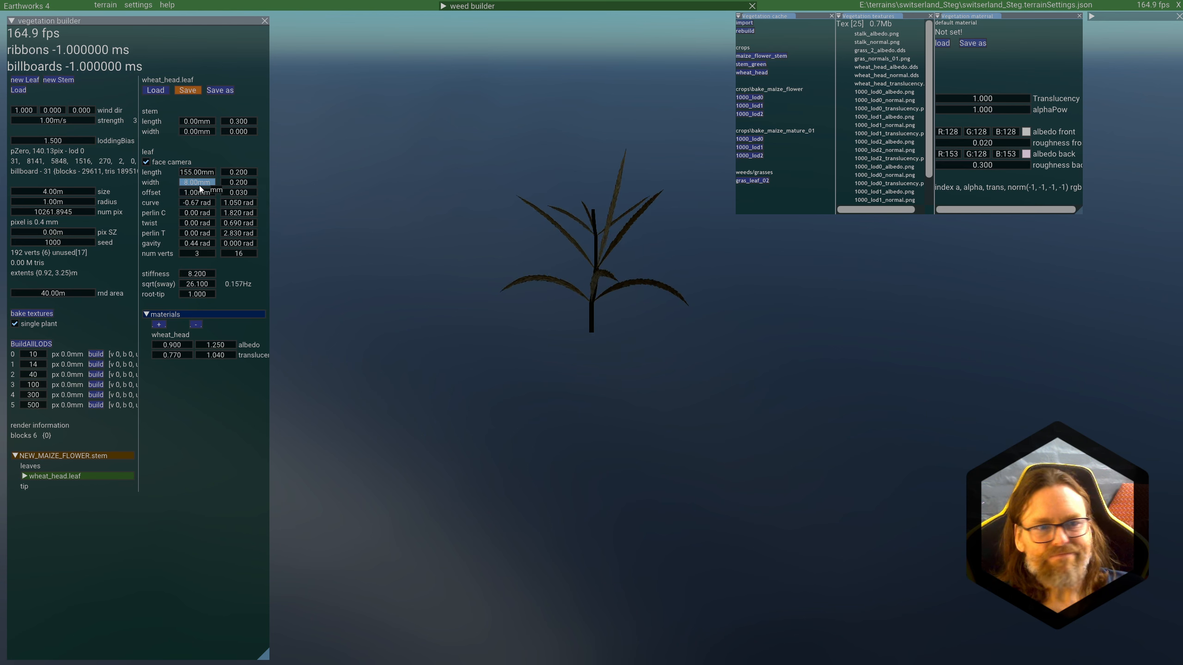
text(12)
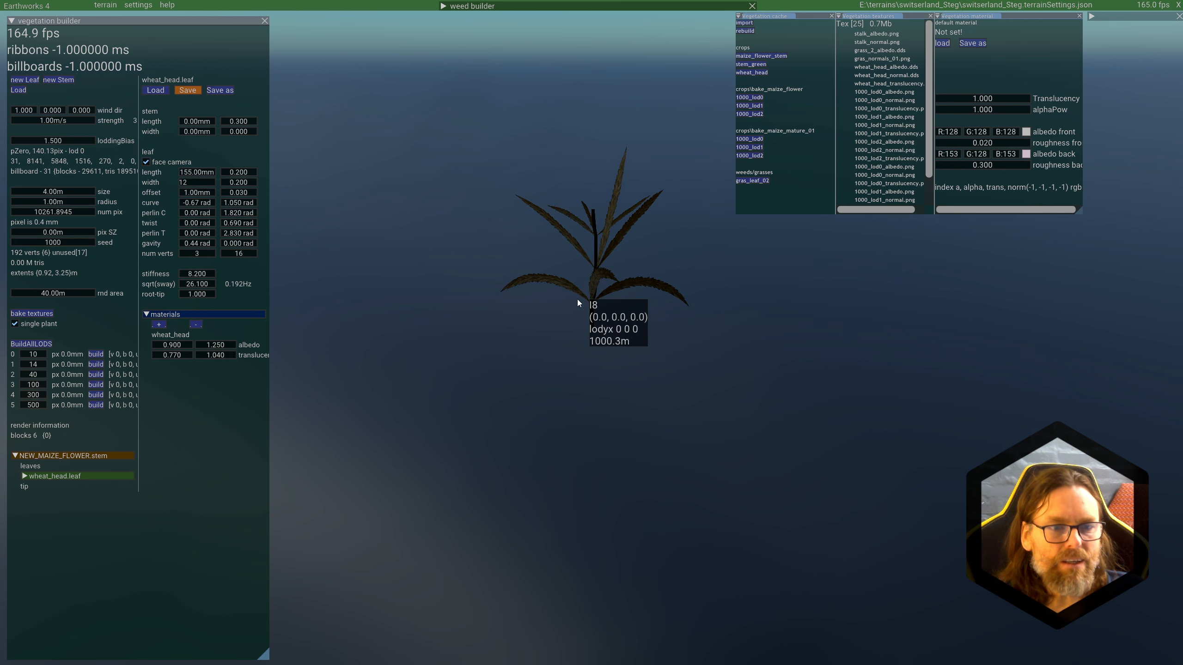
Step: Return to the NEW_MAIZE_FLOWER stem, keep unique_tip enabled, and load wheat_head.leaf into the empty tip slot
click(79, 457)
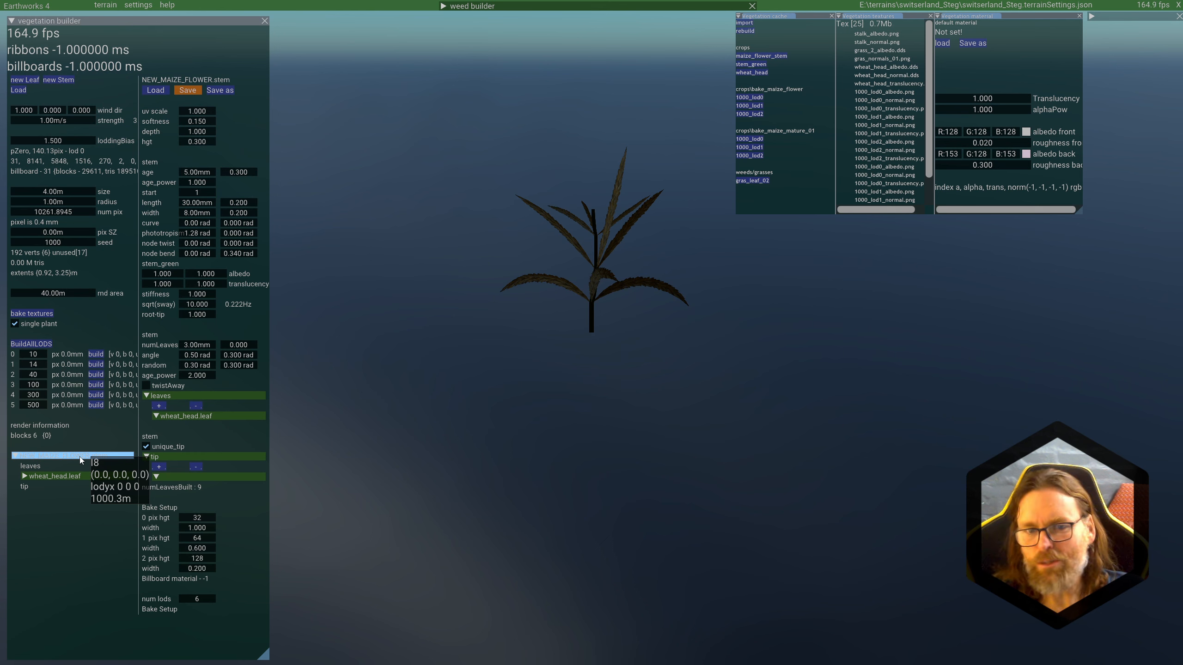
click(79, 457)
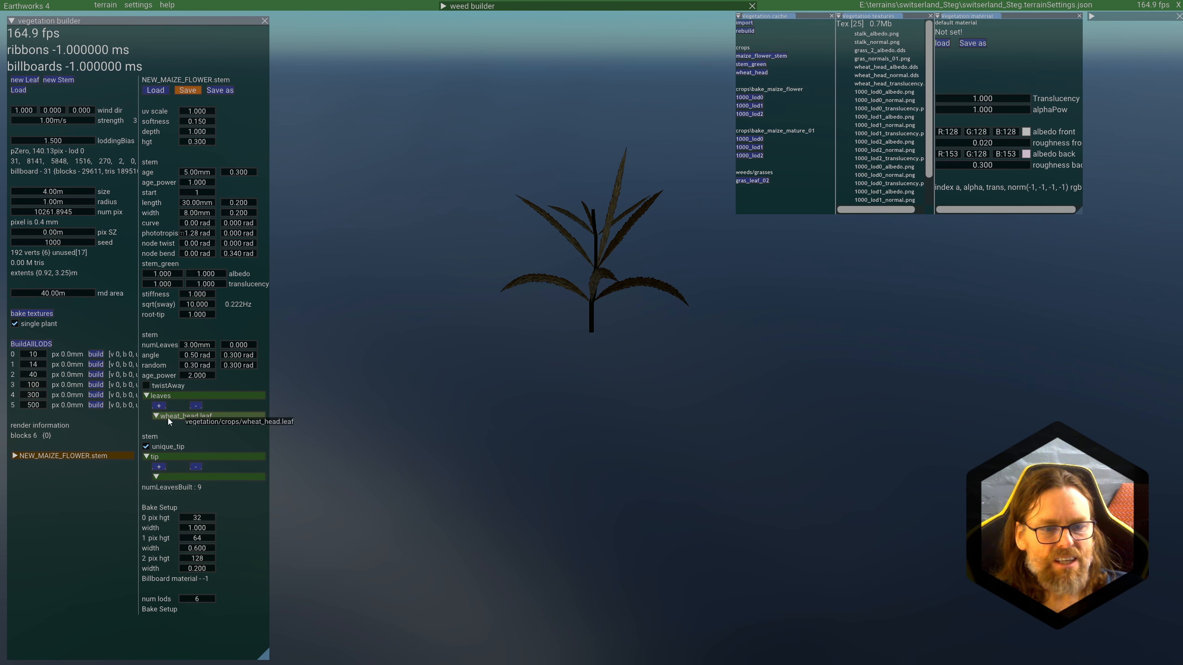
click(147, 447)
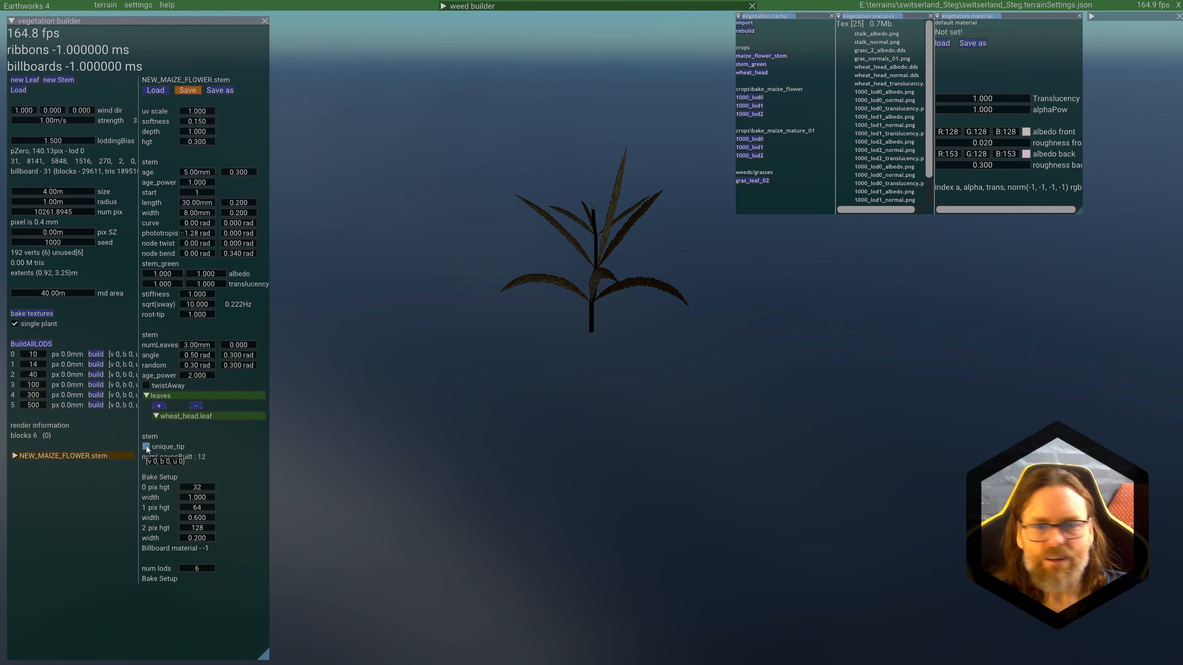
click(146, 447)
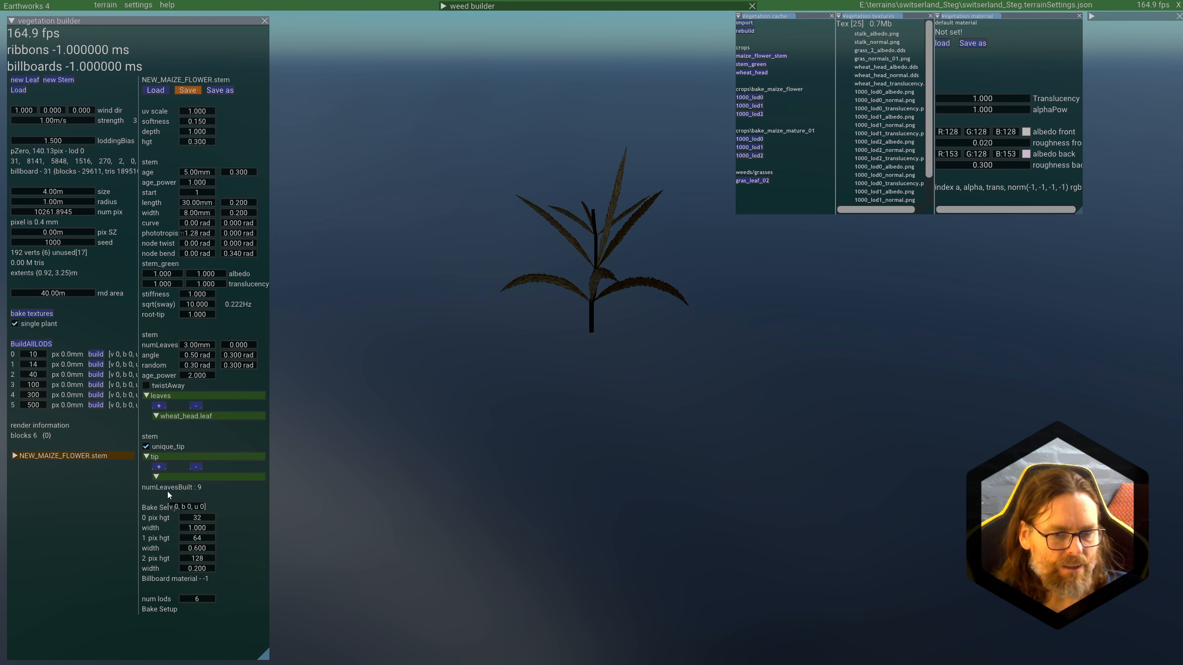
click(170, 478)
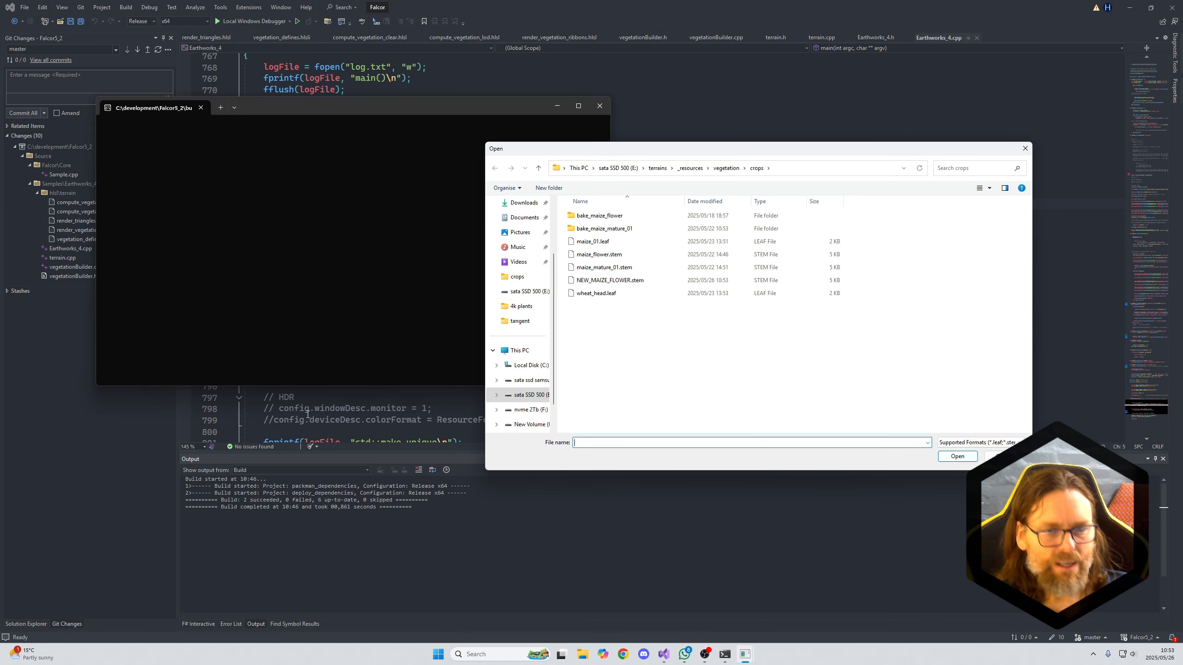
double_click(591, 295)
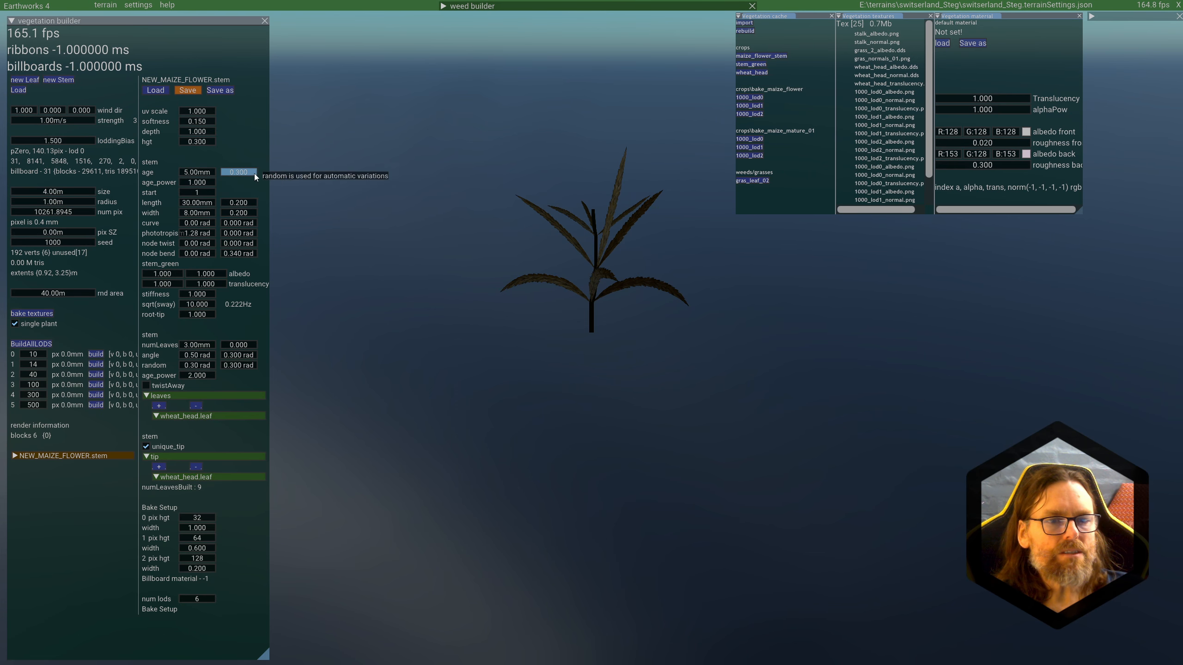
Step: Set the random variation of the stem's age to 0.250
drag(239, 173, 237, 176)
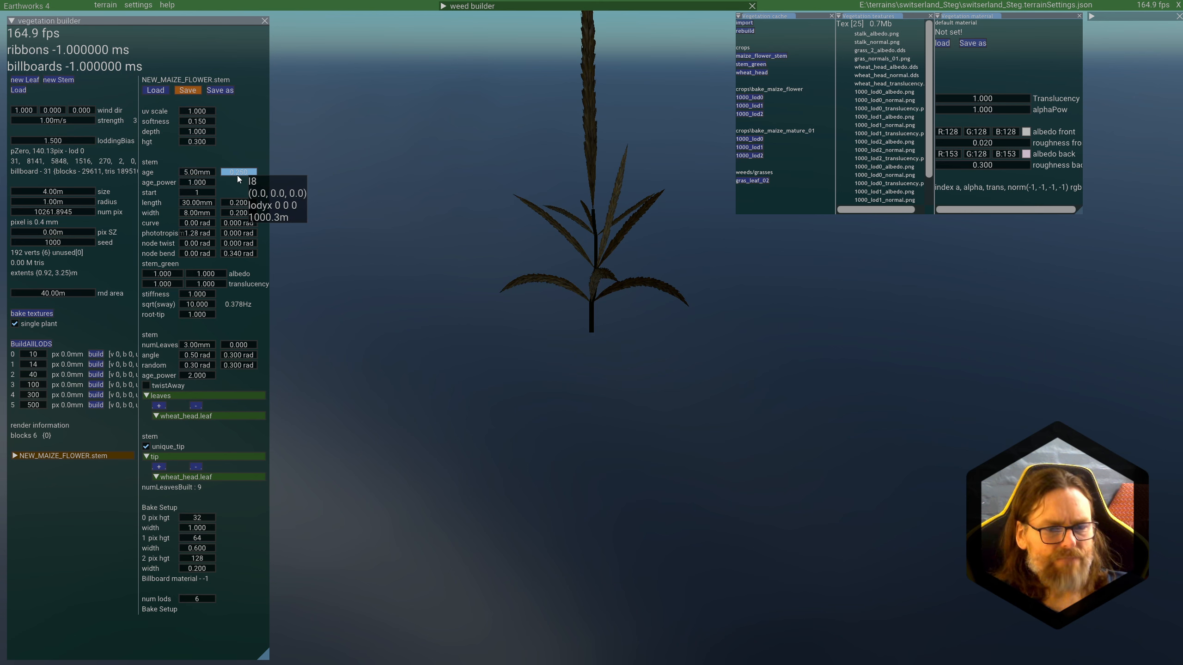
scroll(706, 314, down, 2)
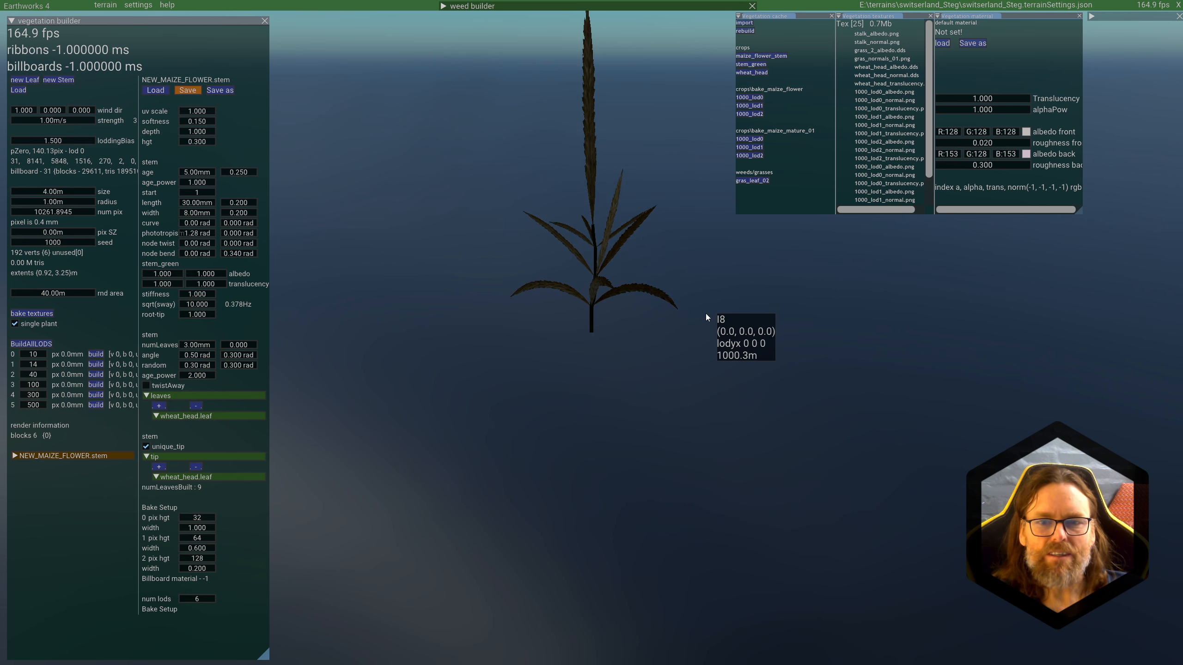
Step: Set the age_power of the stem's leaves to 3.400
scroll(703, 313, up, 1)
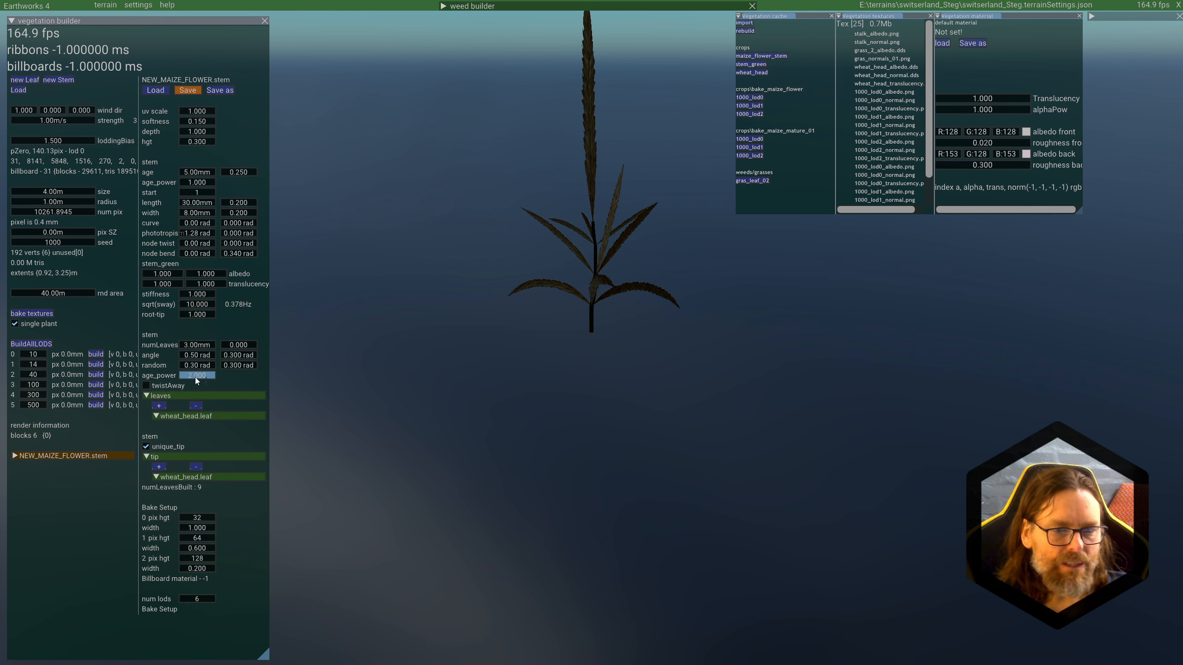
mouse_move(195, 378)
mouse_down()
mouse_move(313, 381)
mouse_move(212, 375)
mouse_up()
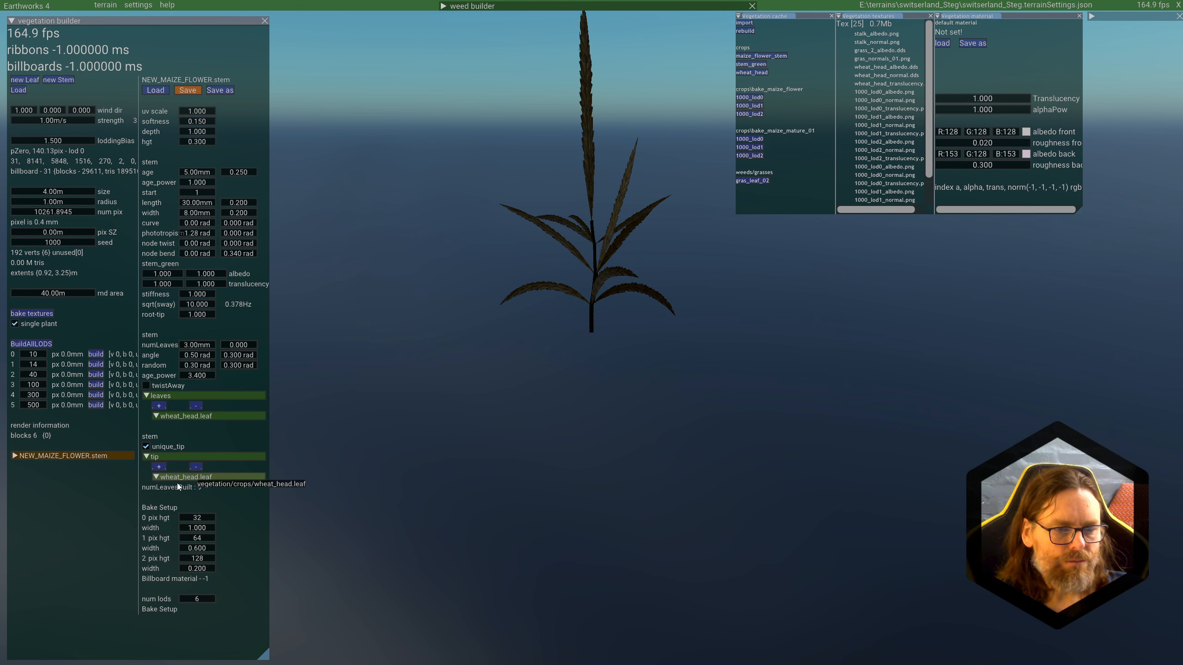
Step: Compare the wheat_head settings used for the leaves and the tip, and reload wheat_head.leaf from the crops folder into the tip slot
click(17, 456)
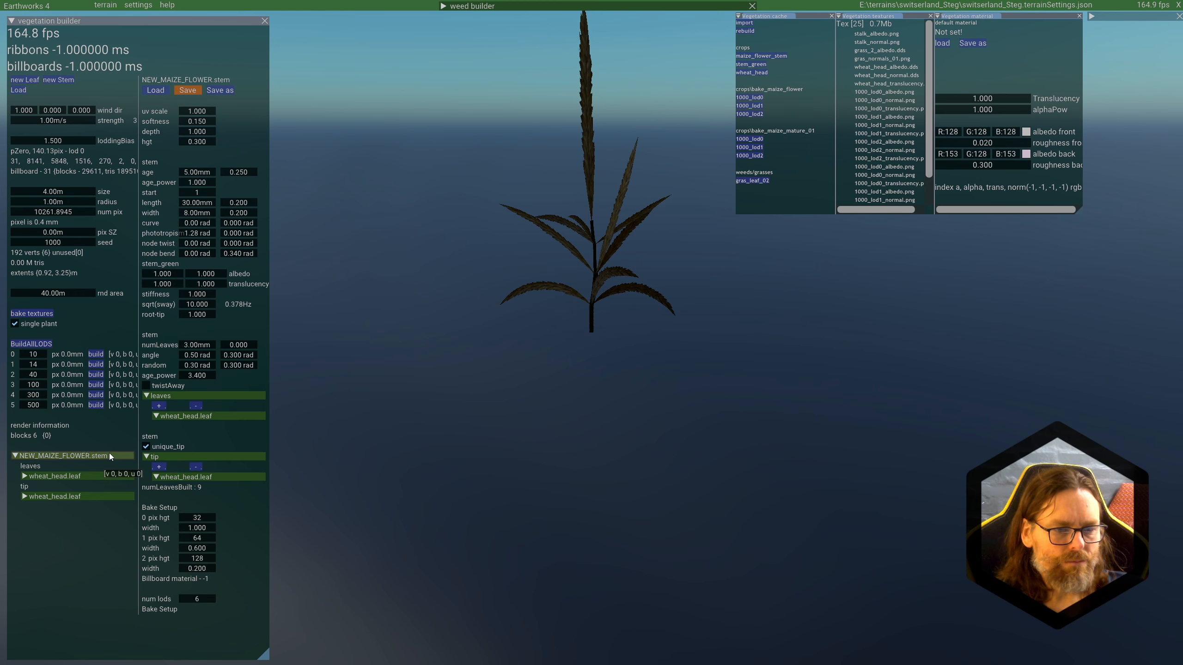
click(58, 474)
click(52, 497)
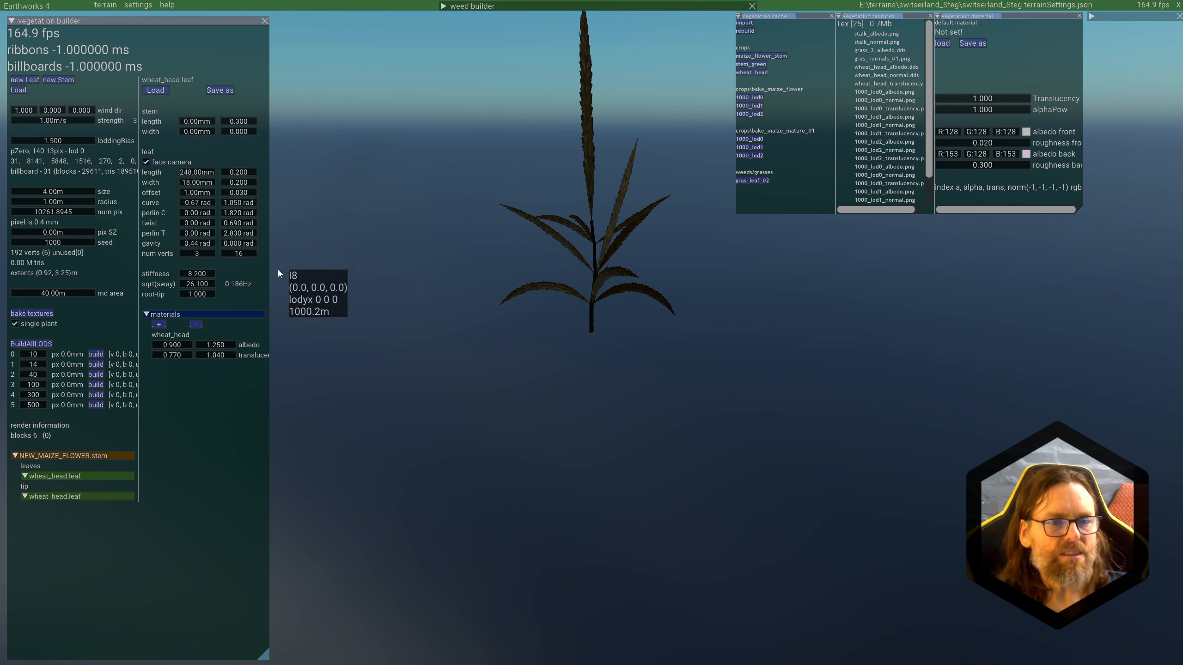
double_click(198, 172)
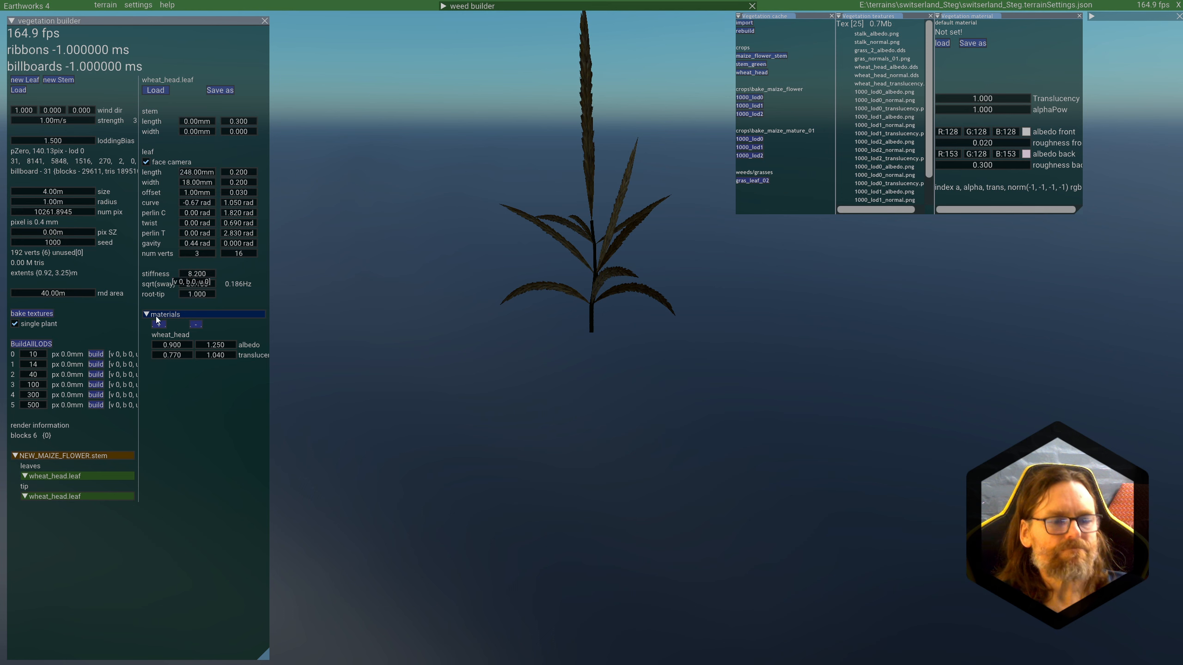
click(56, 477)
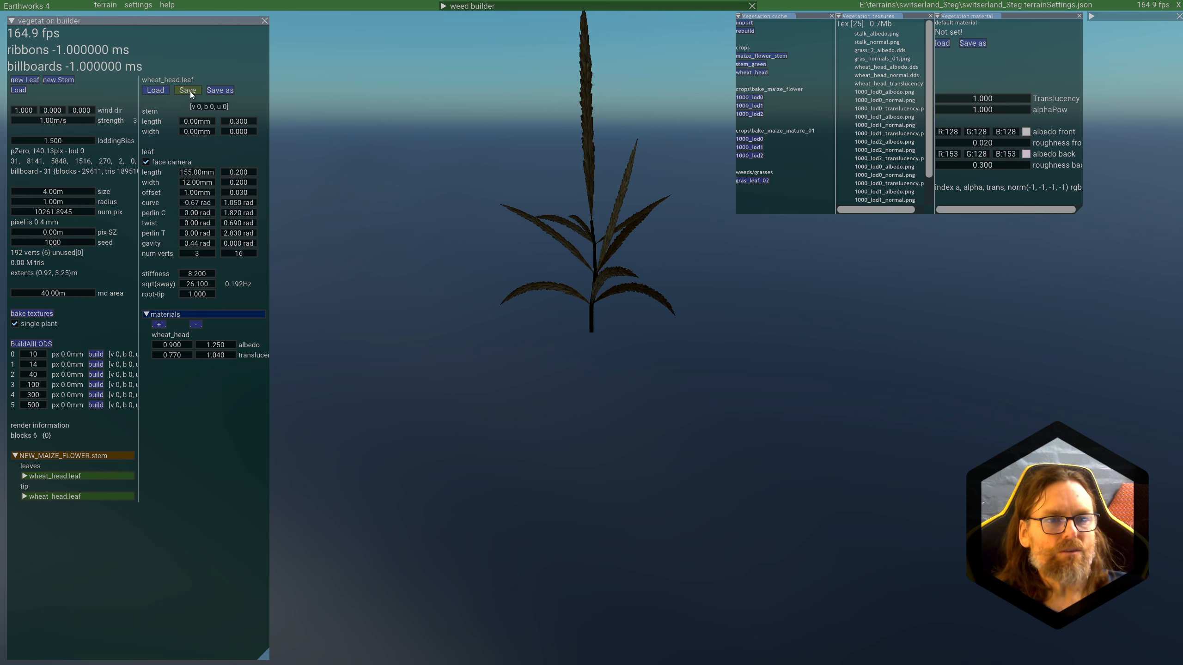
click(45, 457)
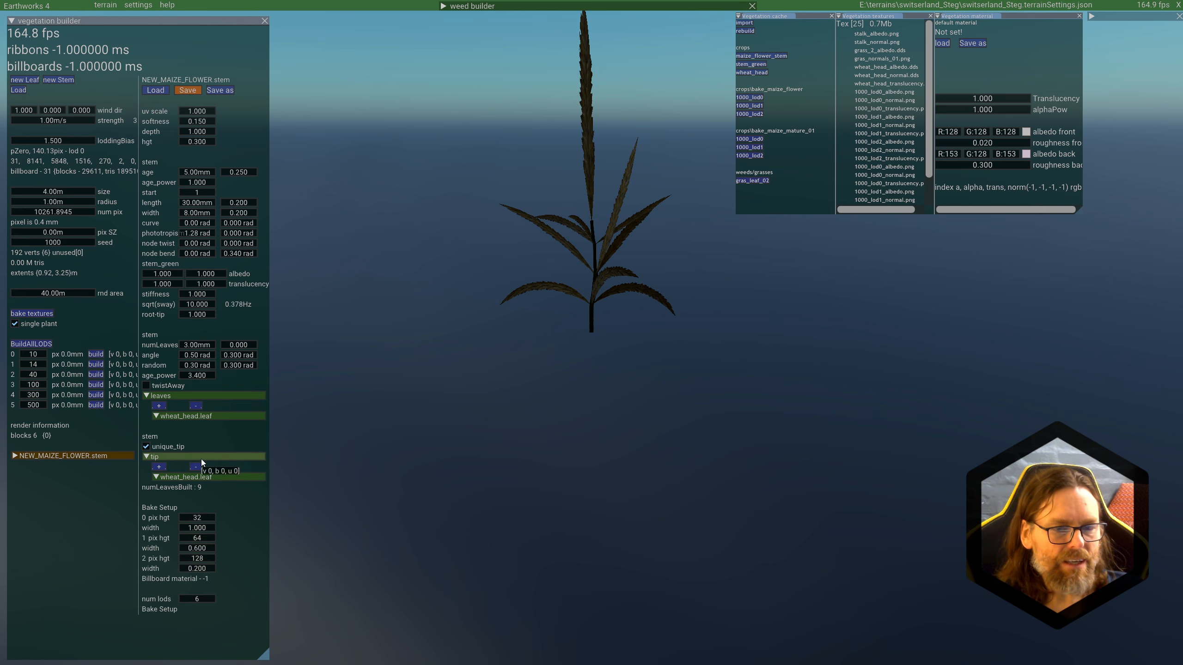
click(191, 478)
click(599, 294)
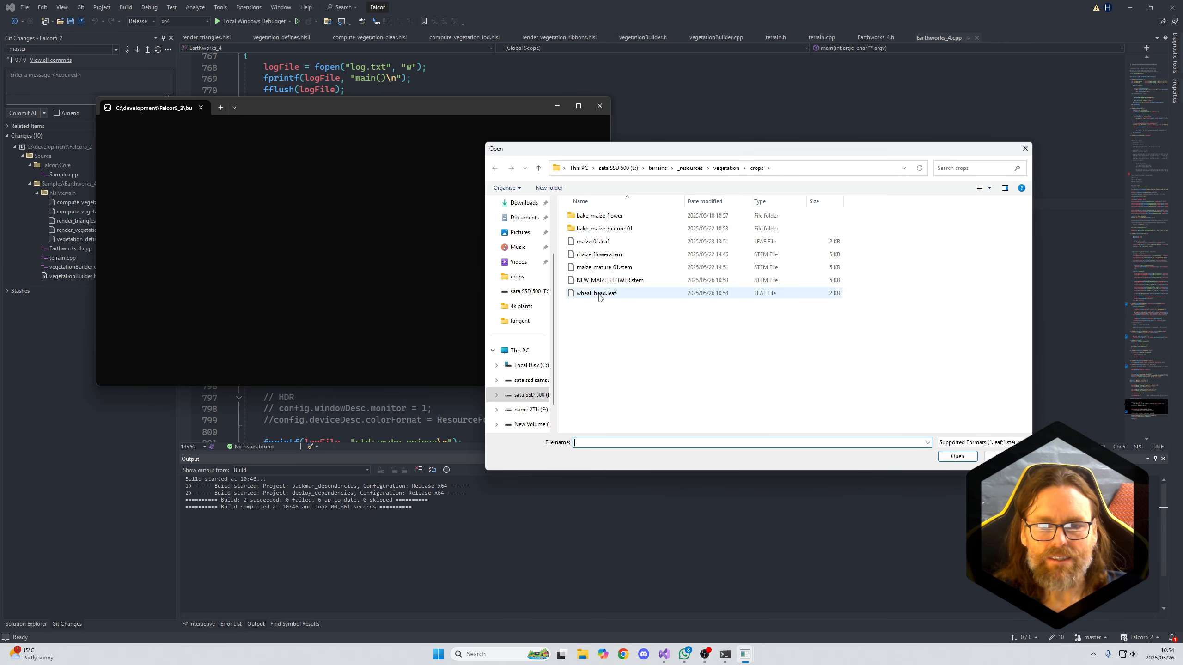
double_click(599, 294)
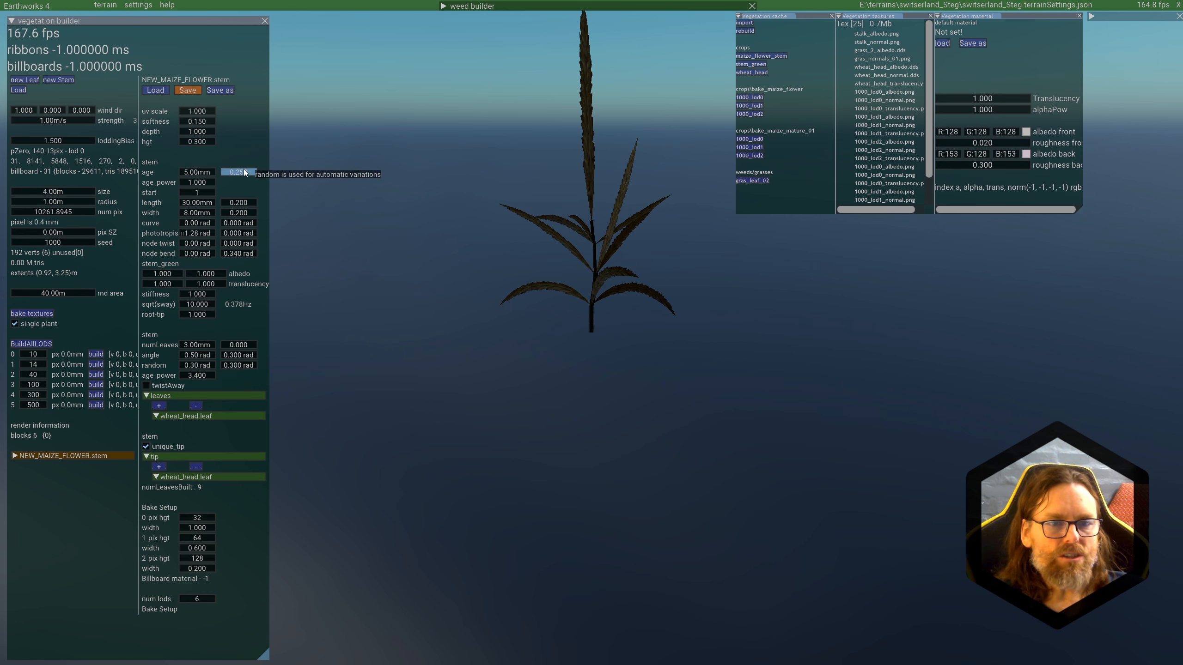
Step: Set the stem's age variation to 0.220 and the leaf angle to -0.13 rad with a 0.540 rad variation
drag(243, 172, 241, 171)
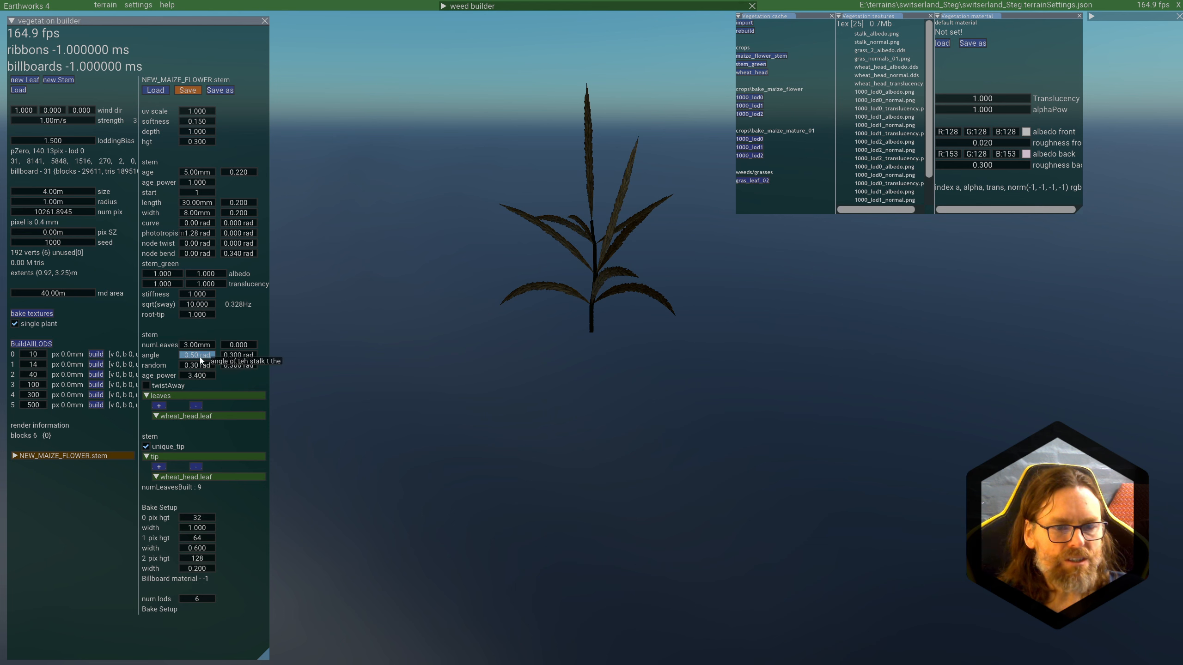
drag(195, 355, 167, 367)
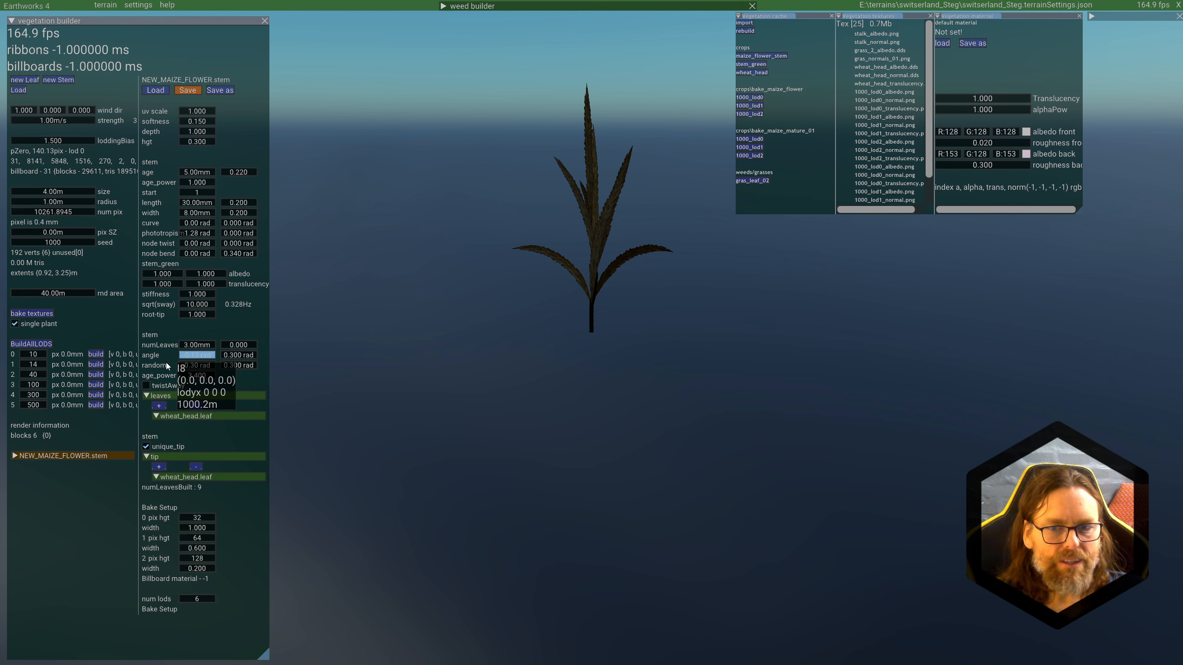
mouse_move(238, 358)
mouse_down()
mouse_move(279, 361)
mouse_move(250, 359)
mouse_up()
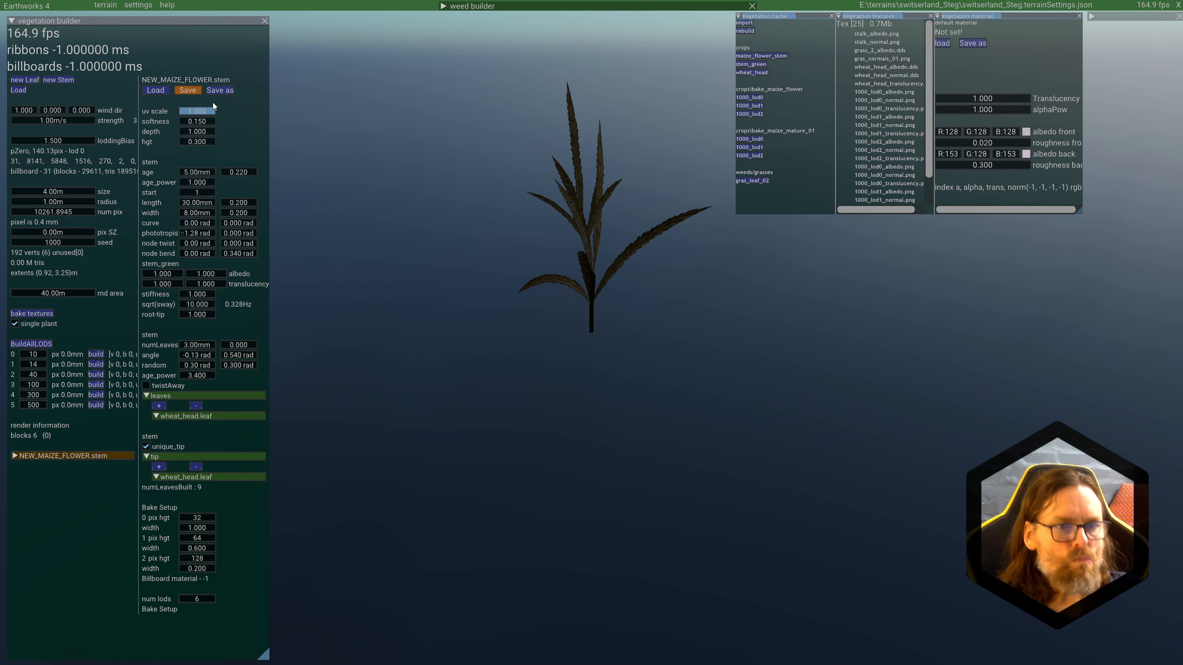
Step: Expand the NEW_MAIZE_FLOWER hierarchy and set the stem's curve to 0.09 rad
click(15, 457)
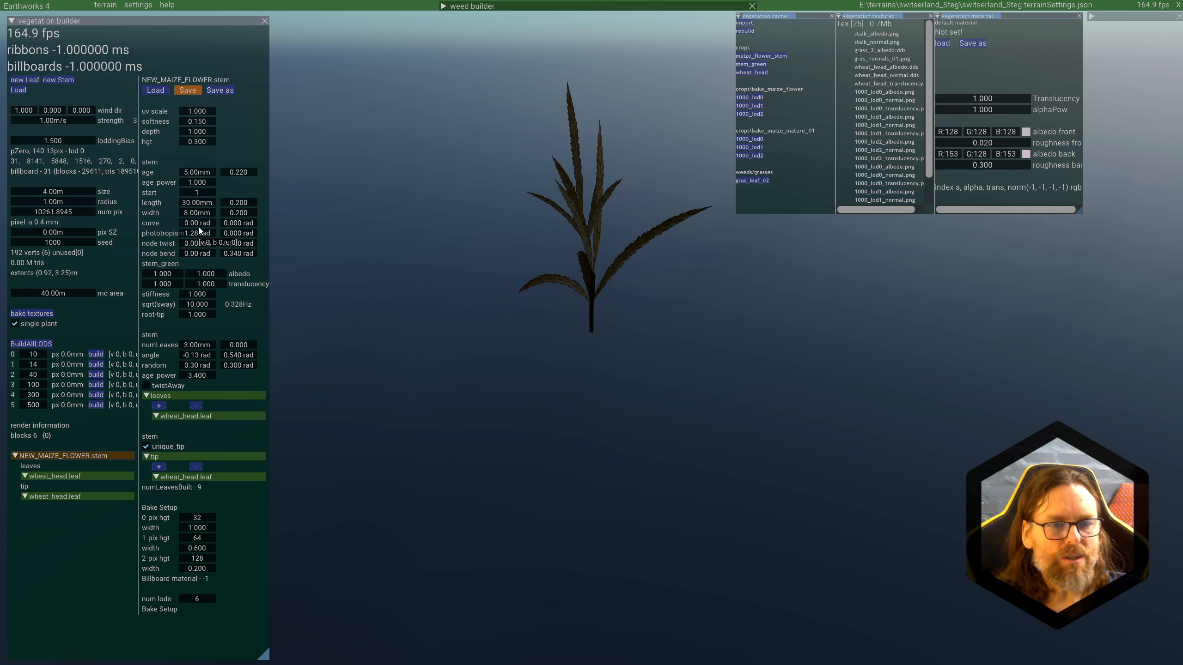
mouse_move(197, 223)
mouse_down()
mouse_move(186, 227)
mouse_move(200, 227)
mouse_up()
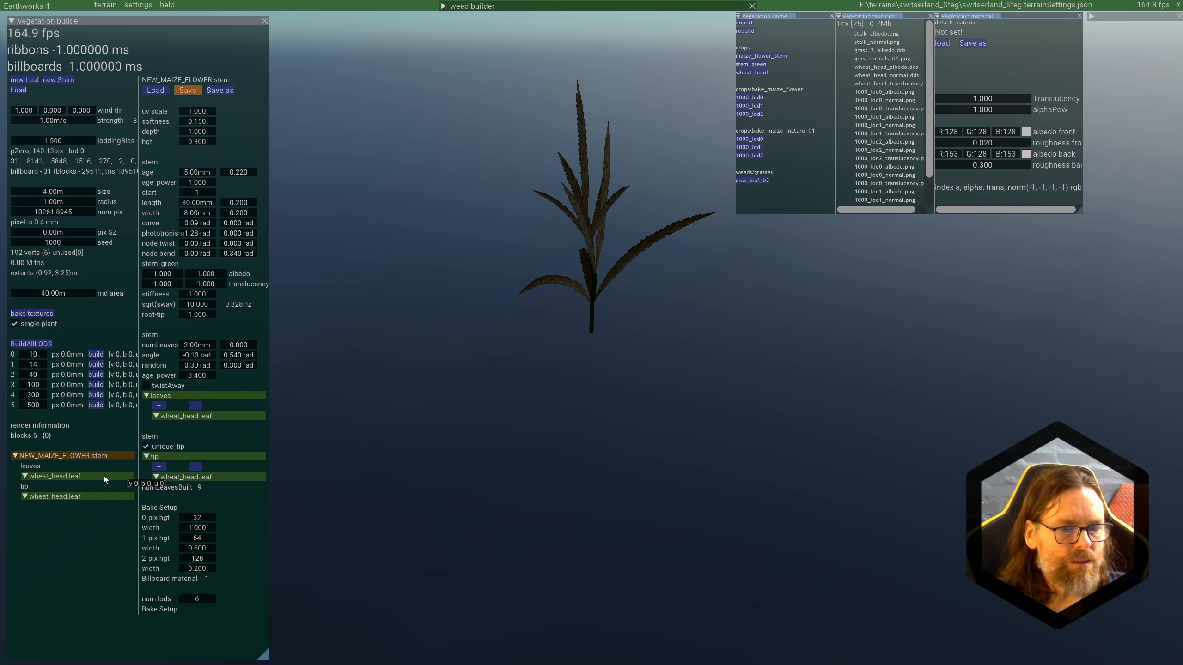
Step: Set the wheat_head leaf's curve to -0.80 rad, twist to 0.21 rad and perlin T to 2.37 rad
click(24, 476)
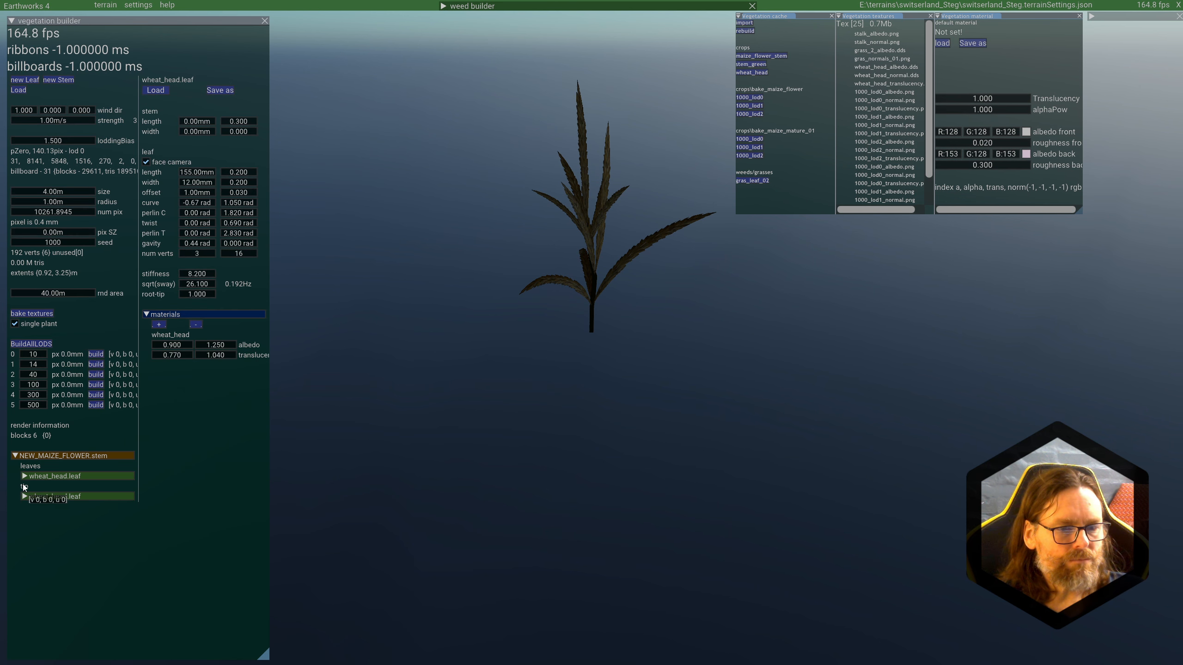
click(39, 476)
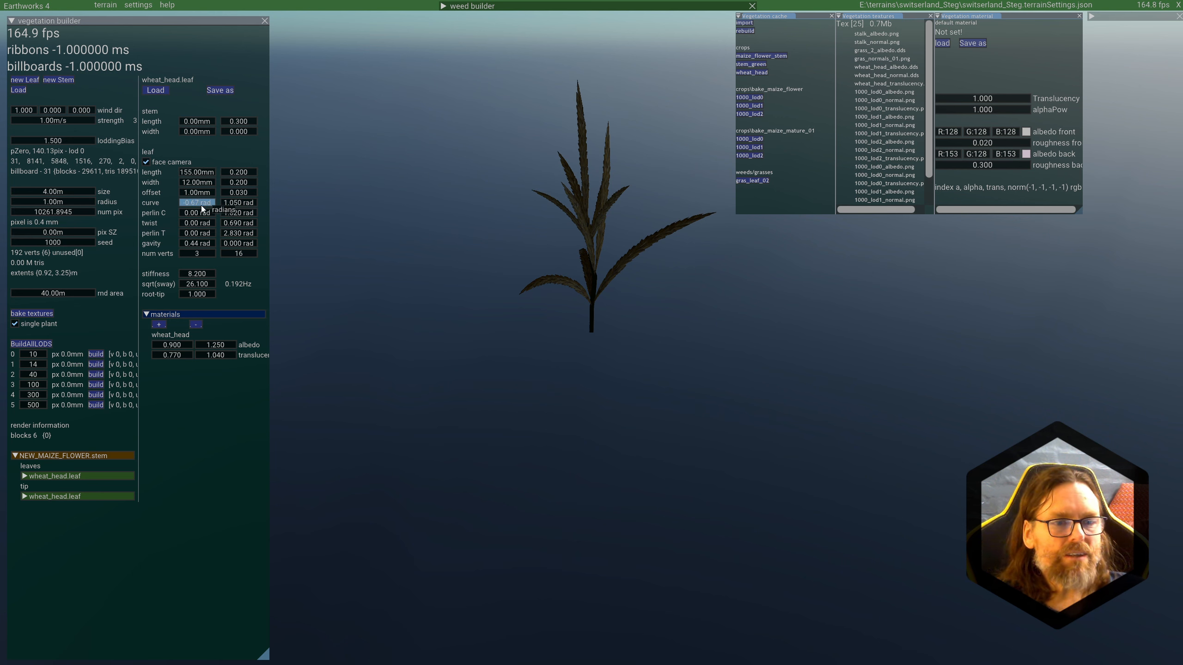
mouse_move(195, 207)
mouse_down()
mouse_move(208, 206)
mouse_move(191, 204)
mouse_up()
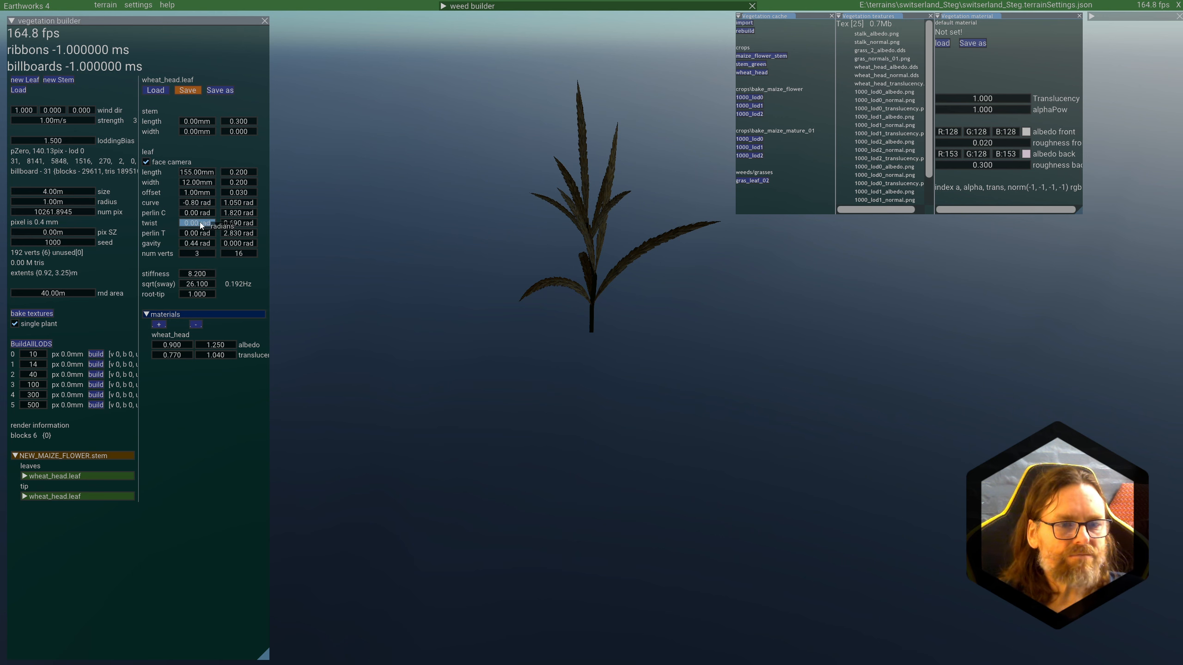
drag(200, 223, 307, 229)
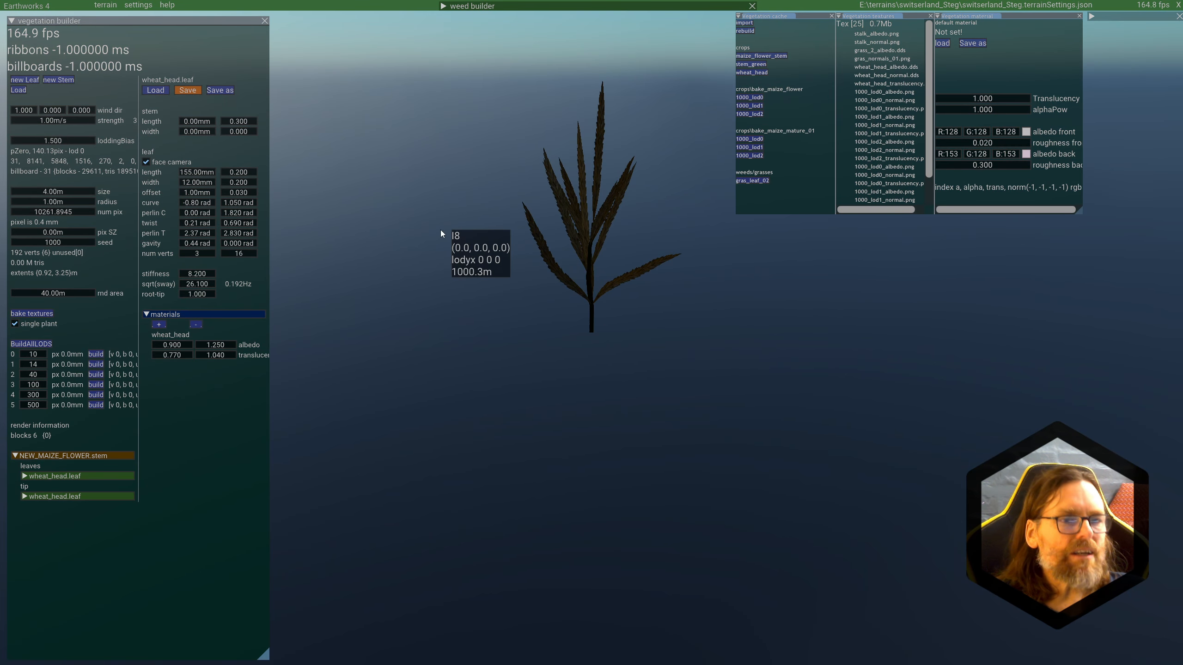
Step: Return to the NEW_MAIZE_FLOWER stem, set its number of LODs to 4, and save it
click(52, 454)
click(52, 455)
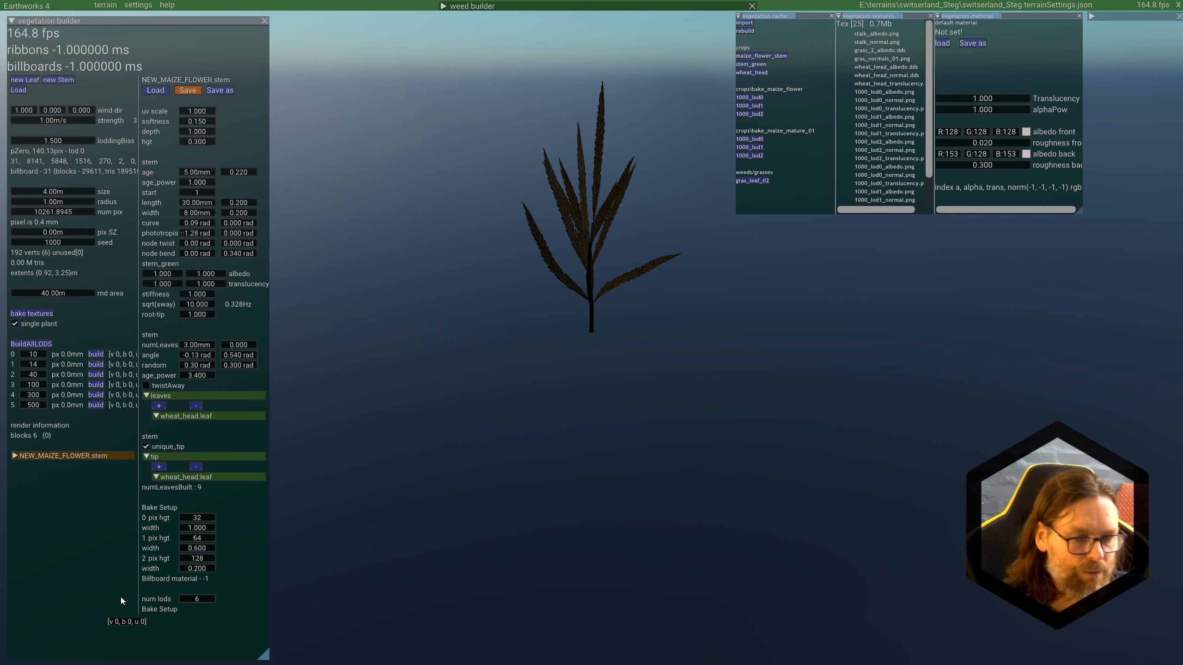
double_click(201, 599)
text(4)
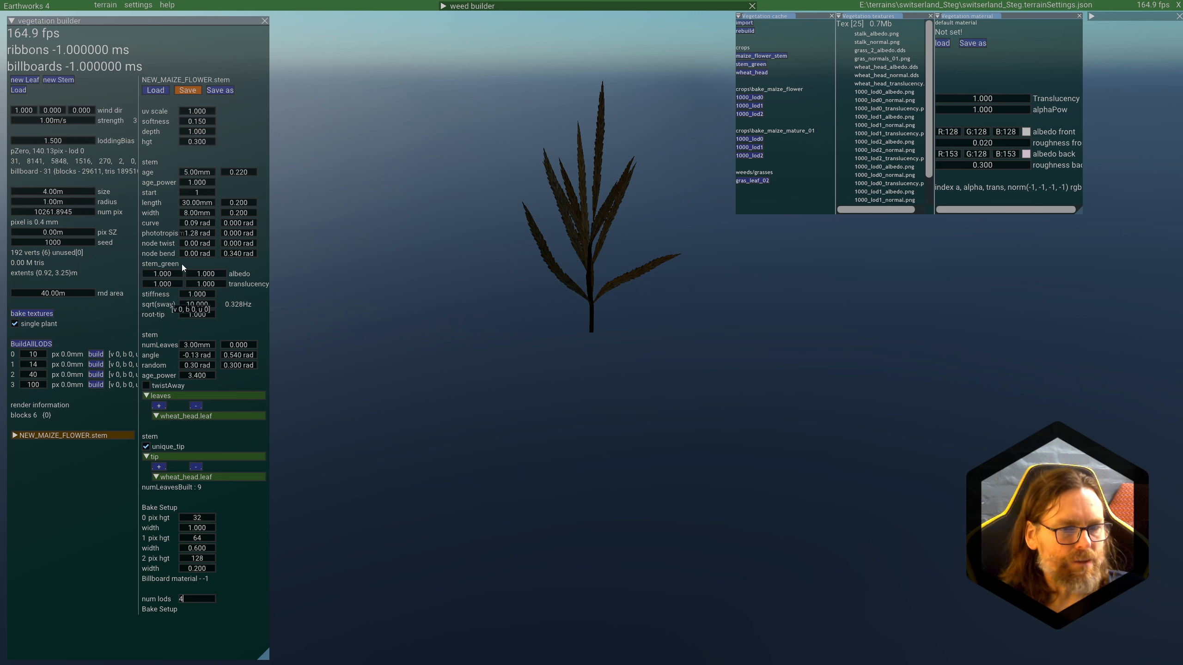
click(194, 91)
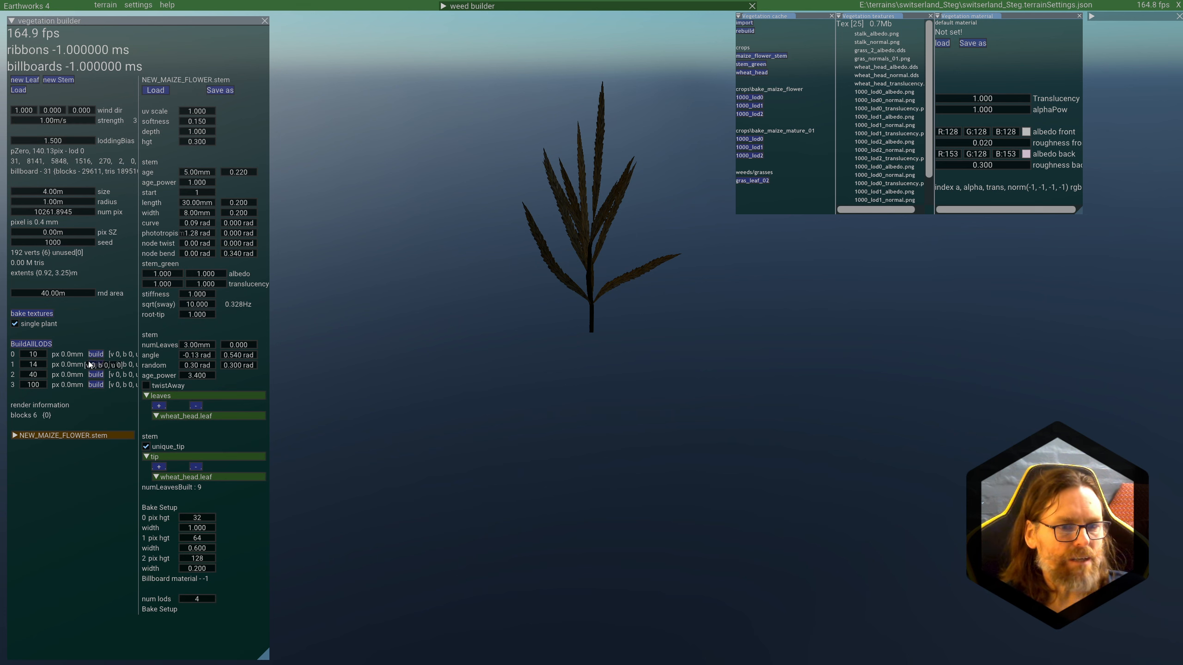
Step: Build LOD 3 of the plant and inspect it from another side
click(98, 386)
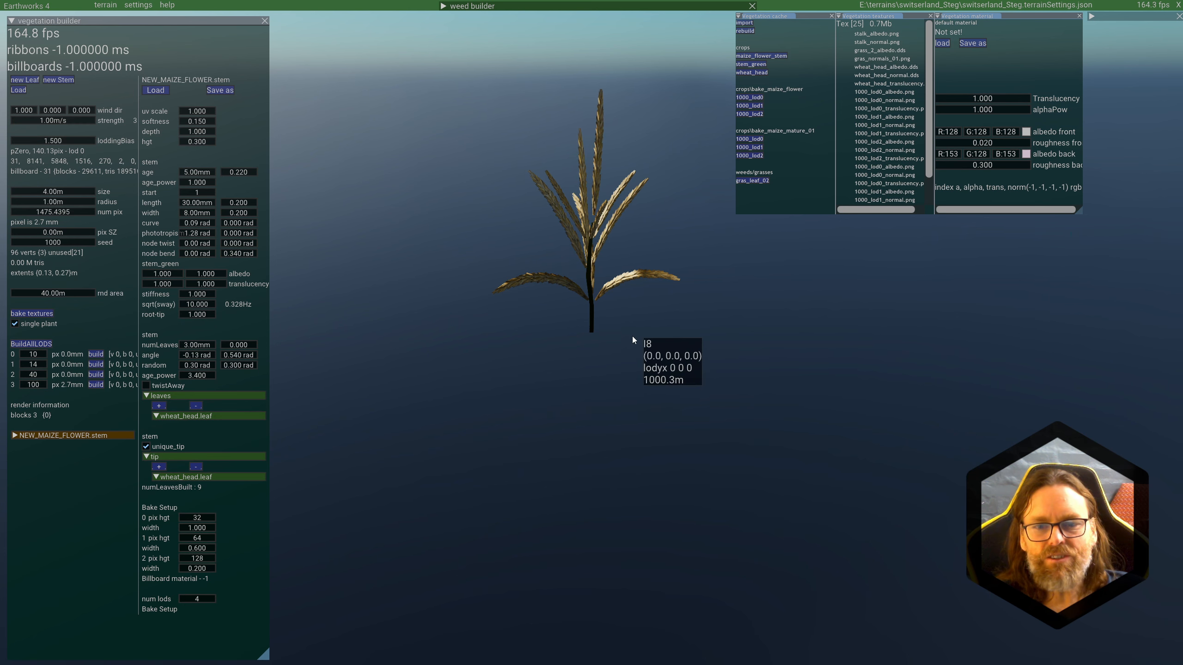
middle_drag(609, 340, 704, 340)
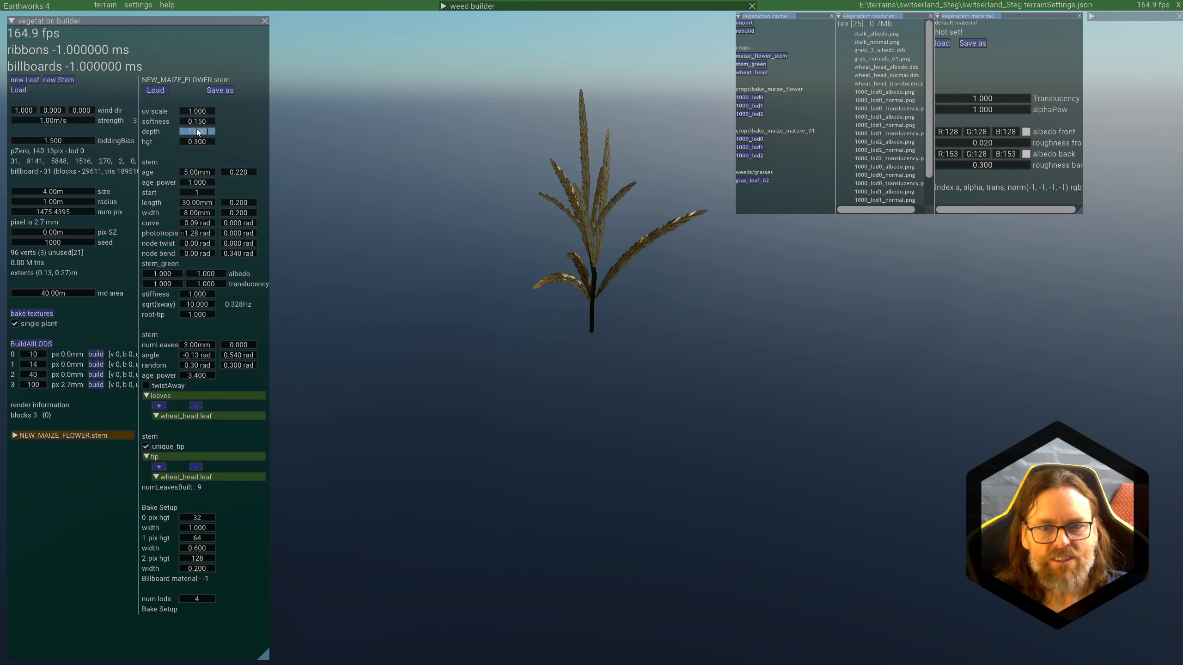
Step: Set the stem's depth to 3.920 and its hgt to 0.150
drag(197, 132, 333, 132)
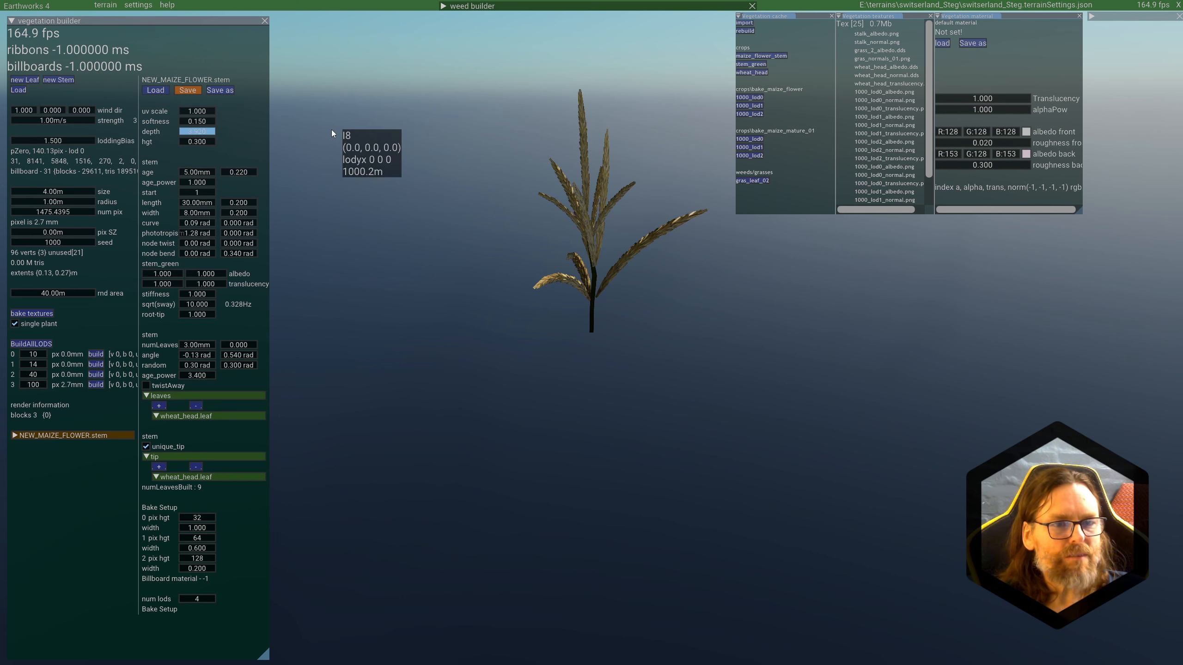
drag(203, 141, 196, 146)
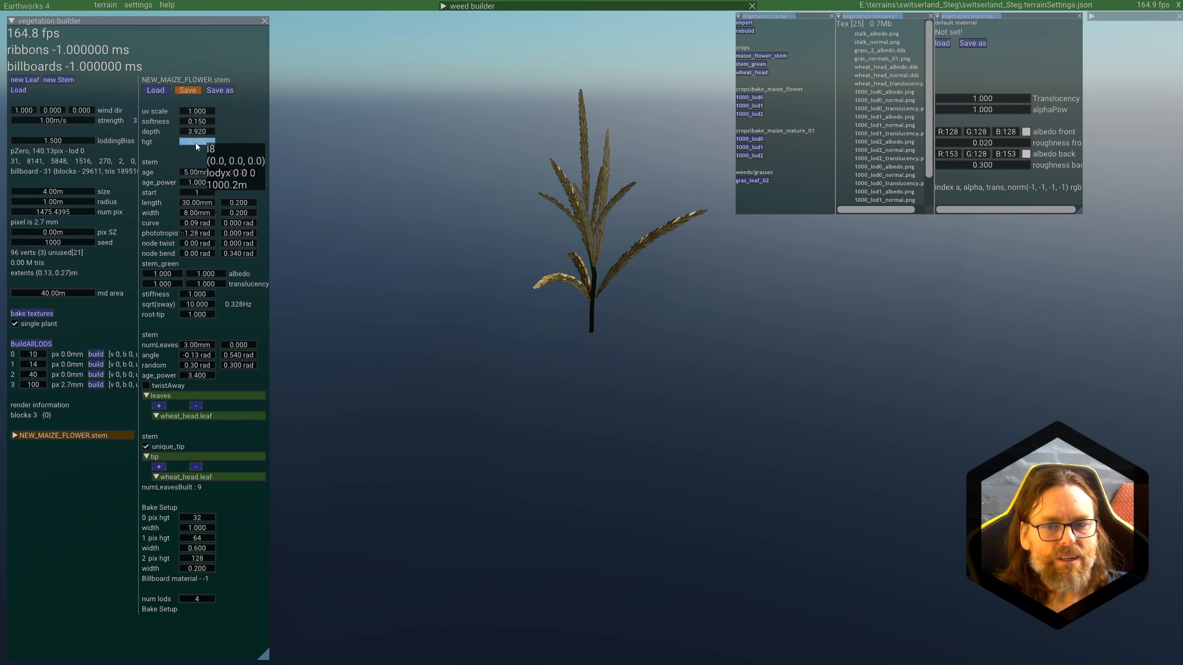
middle_drag(625, 285, 724, 308)
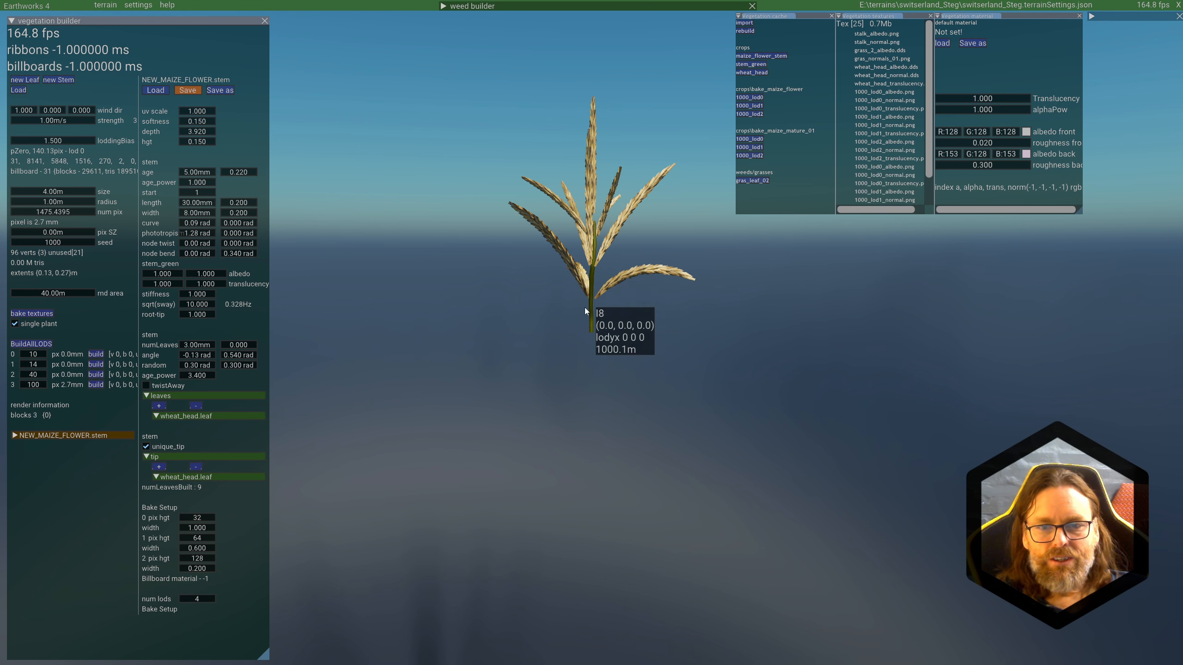
Step: Inspect the base of the flower up close and set the stem's width to 10 mm
scroll(607, 270, up, 4)
middle_drag(607, 270, 610, 263)
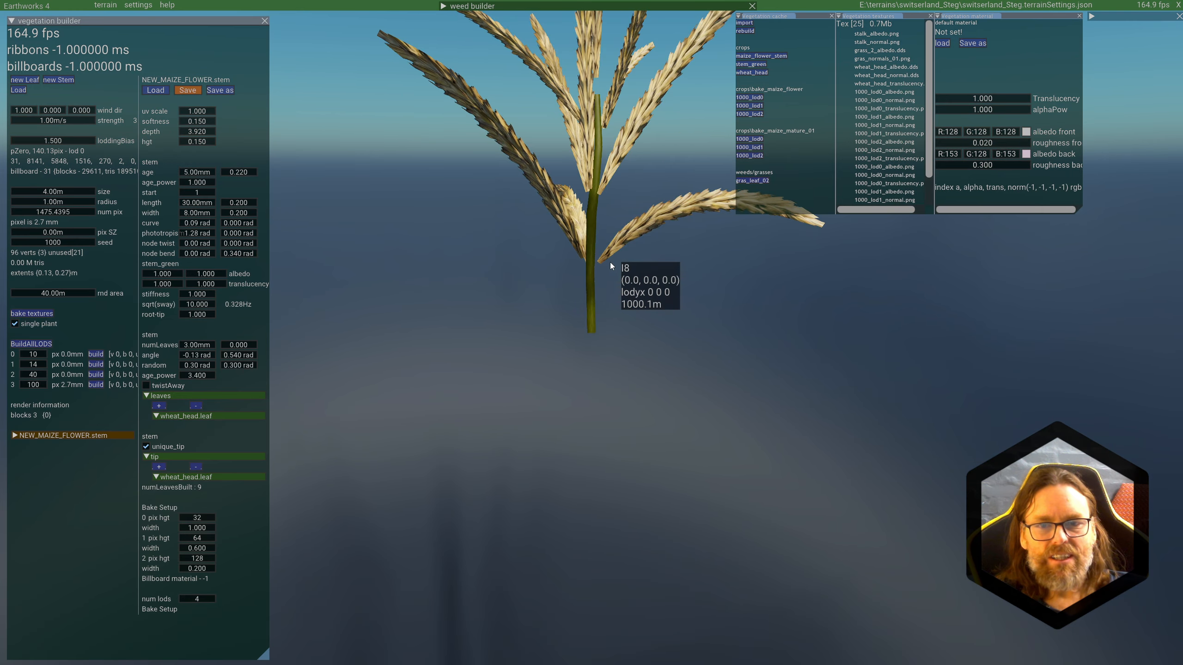
scroll(610, 263, down, 2)
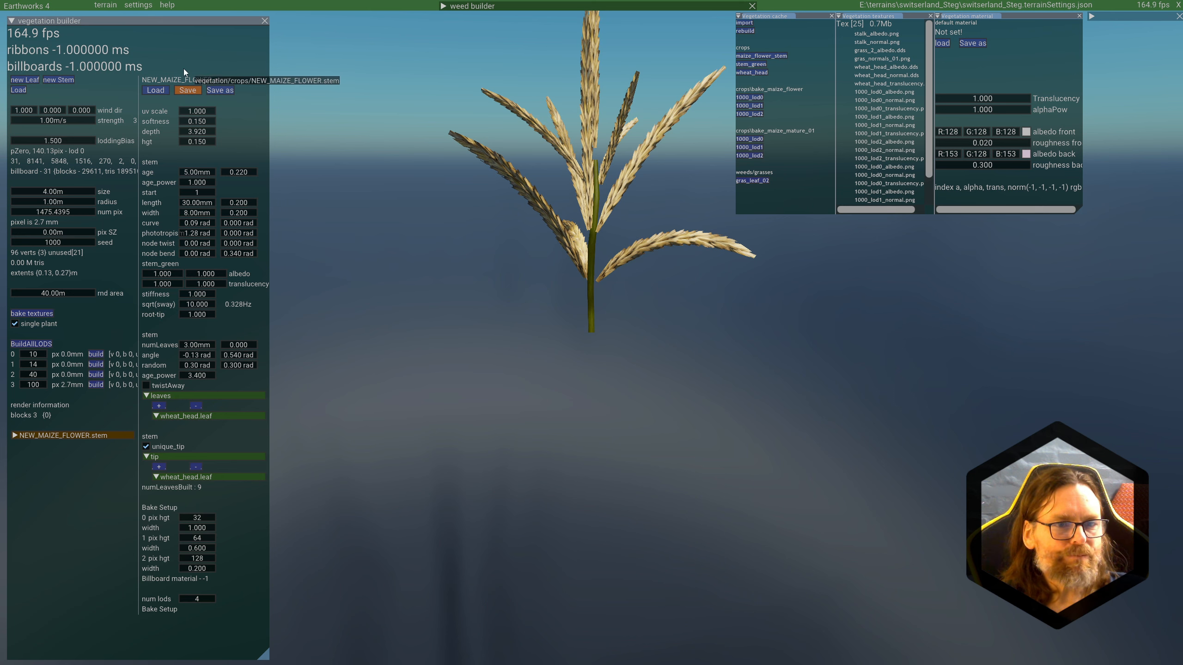
double_click(191, 213)
text(12)
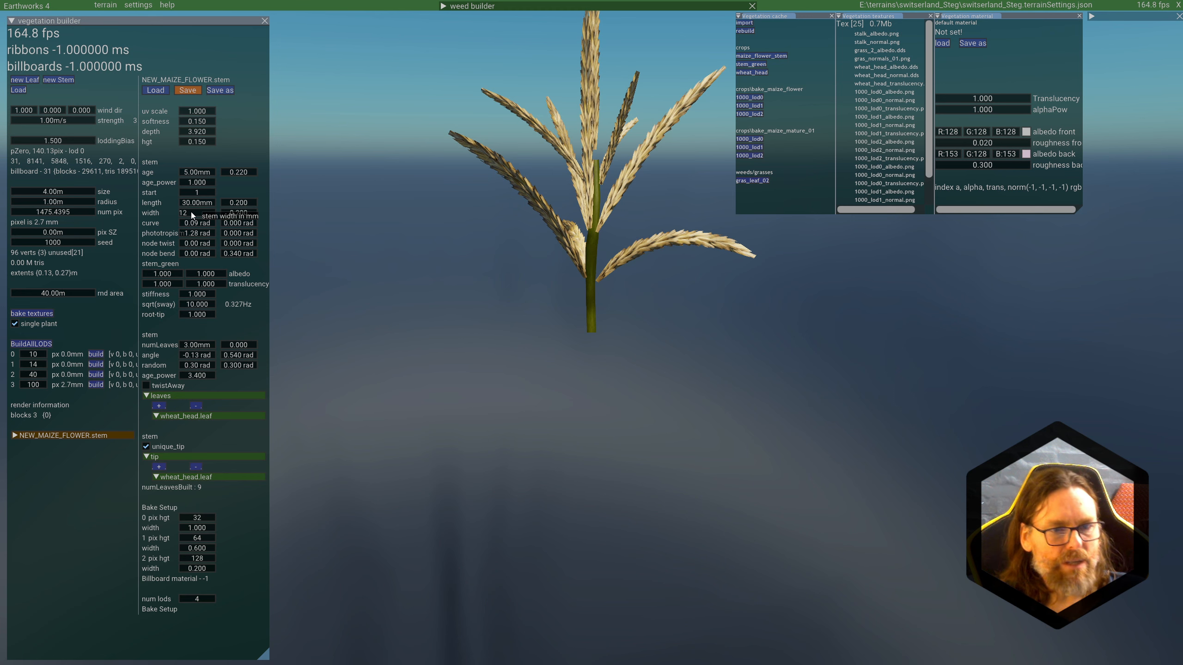
key(BackSpace)
text(0)
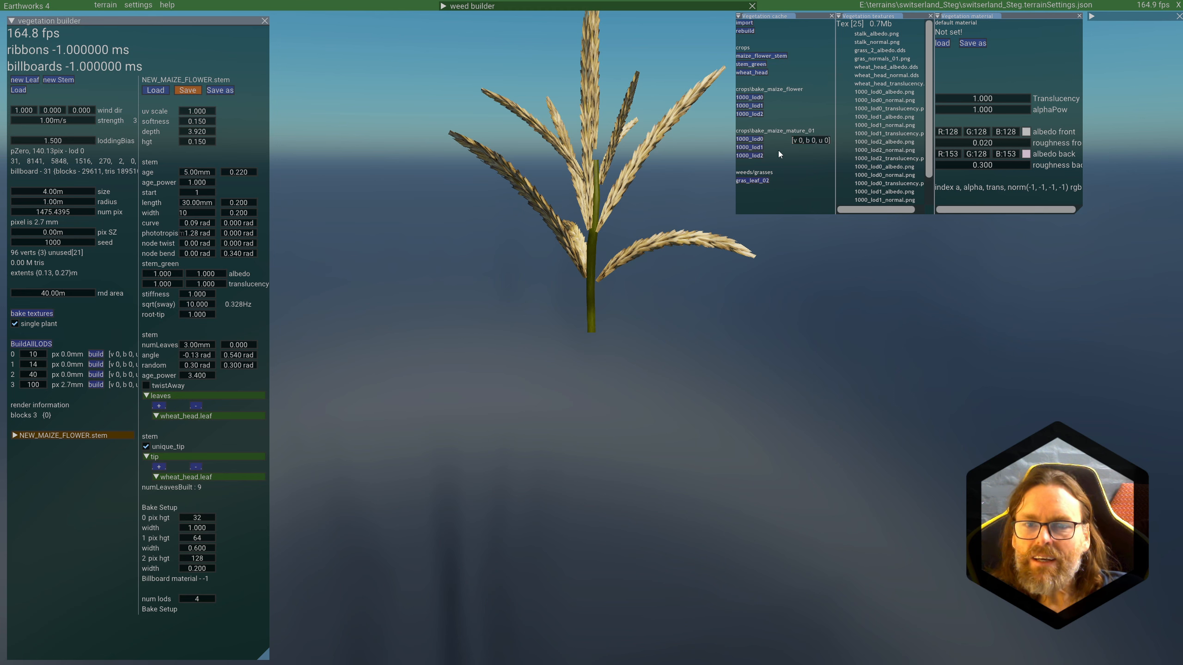
Step: Open the stem_green material and, with the vegetation cache window enlarged, preview the wheat_head and baked maize textures
click(750, 65)
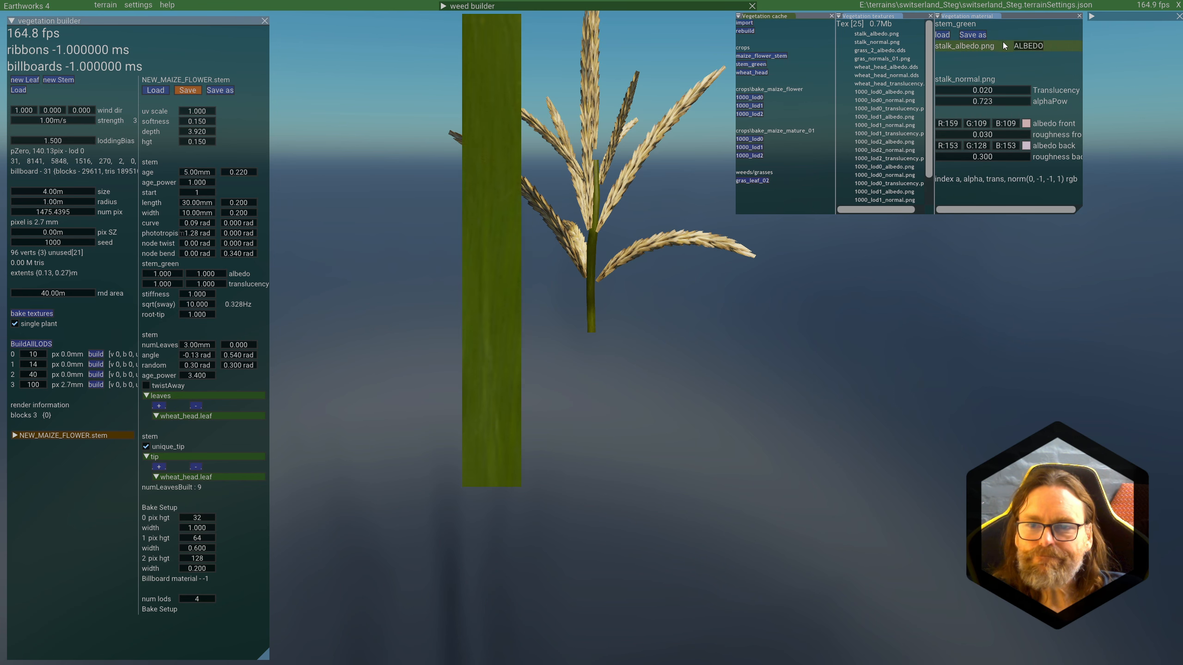
drag(1081, 210, 1098, 397)
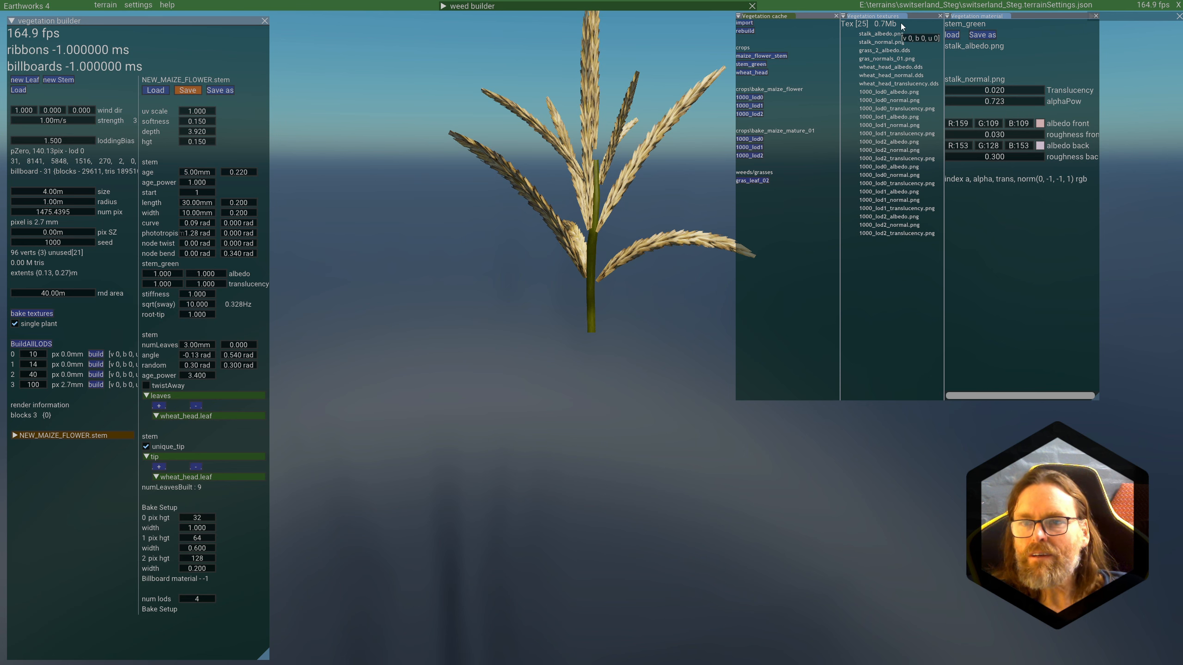
mouse_move(879, 76)
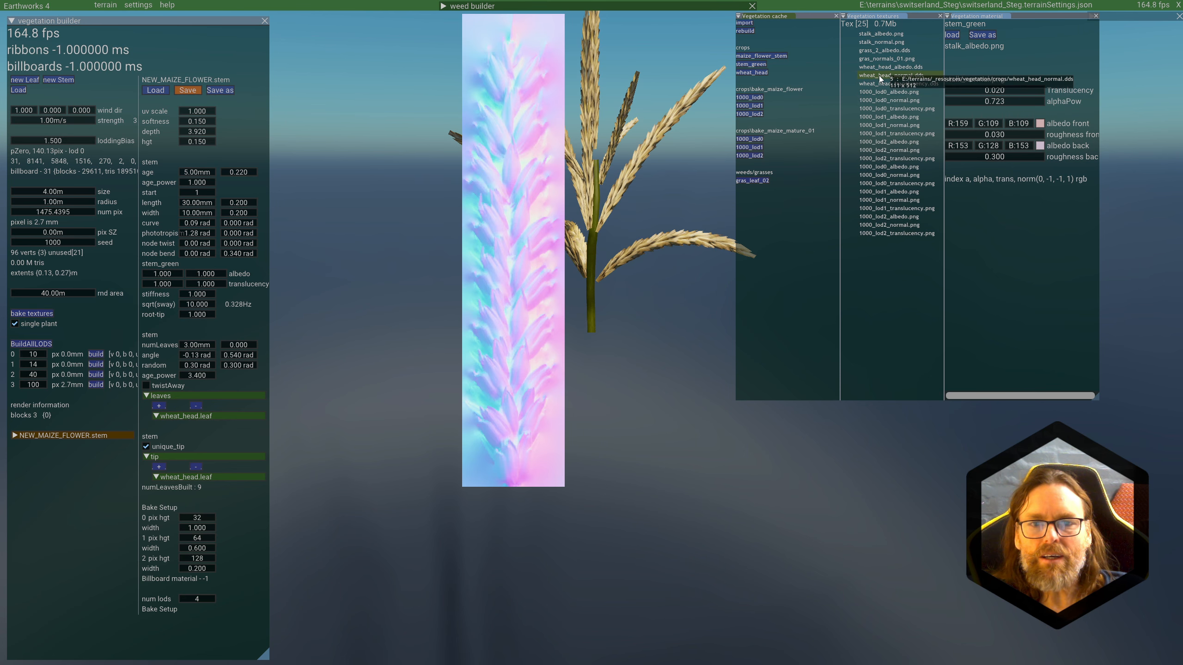
mouse_move(874, 102)
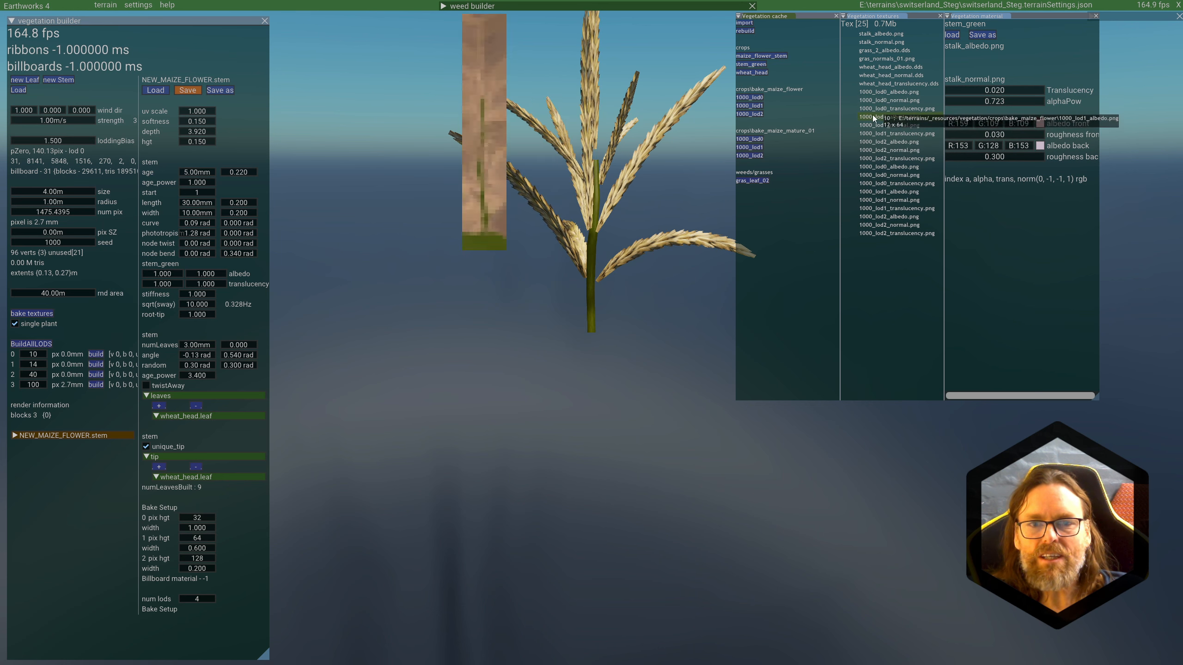
mouse_move(887, 199)
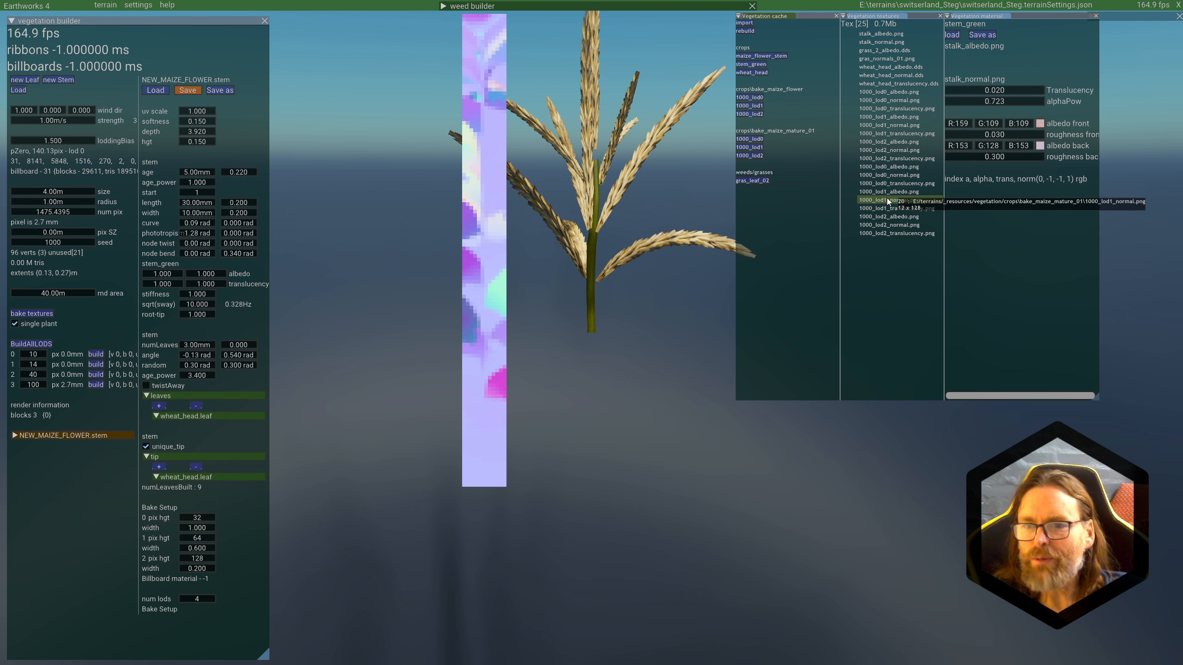
Step: Check the stem_green albedo and normal textures, and set its front albedo colour to R 194, G 106, B 255
mouse_move(971, 50)
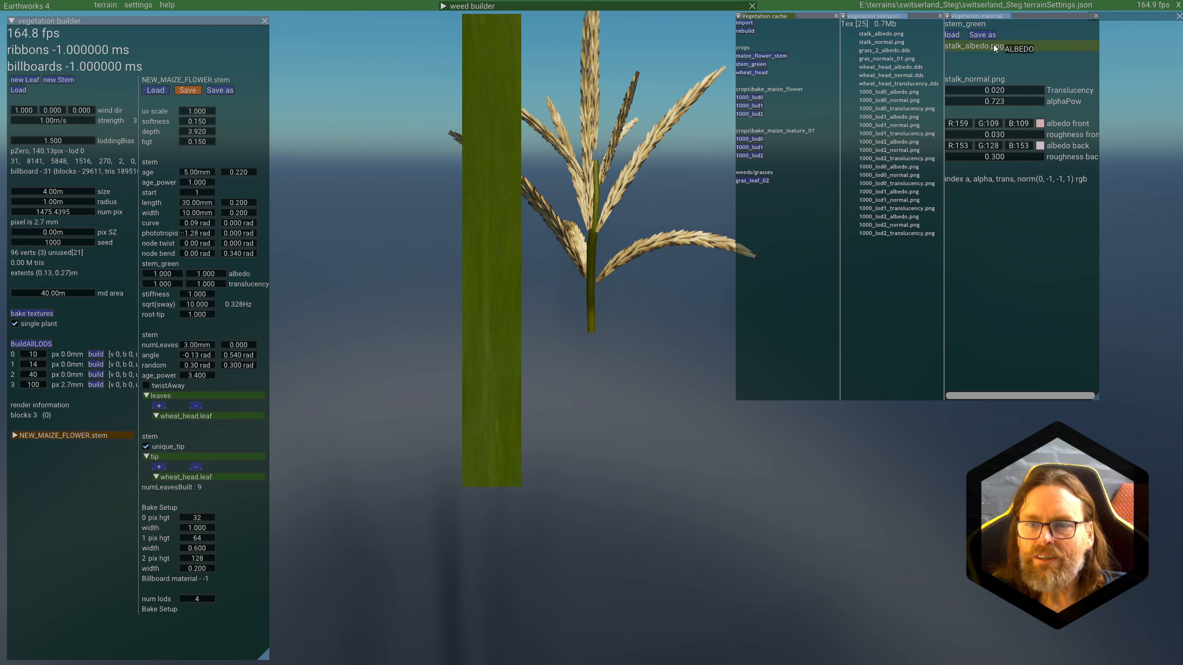
mouse_move(977, 78)
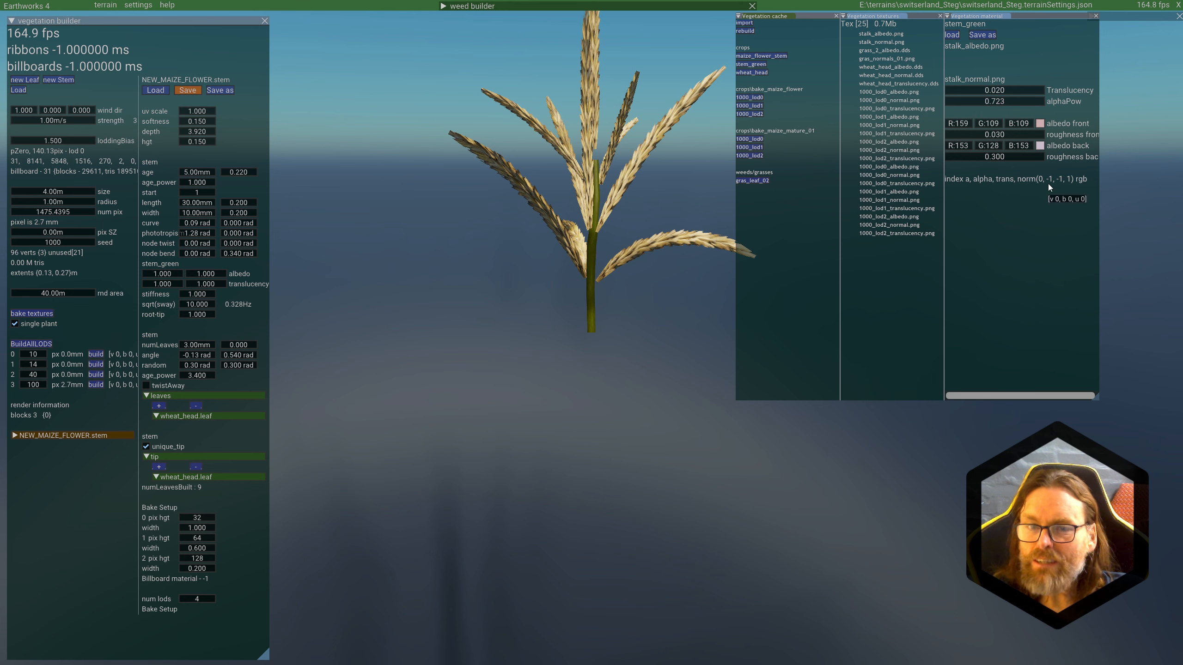
click(1041, 124)
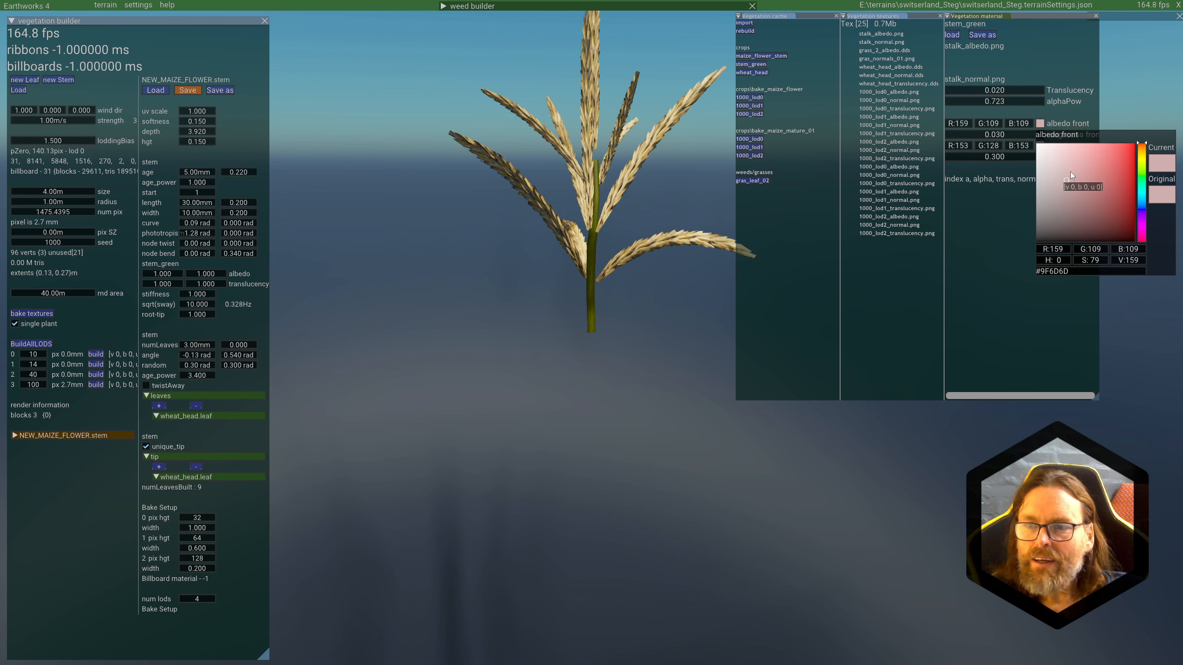
click(1008, 240)
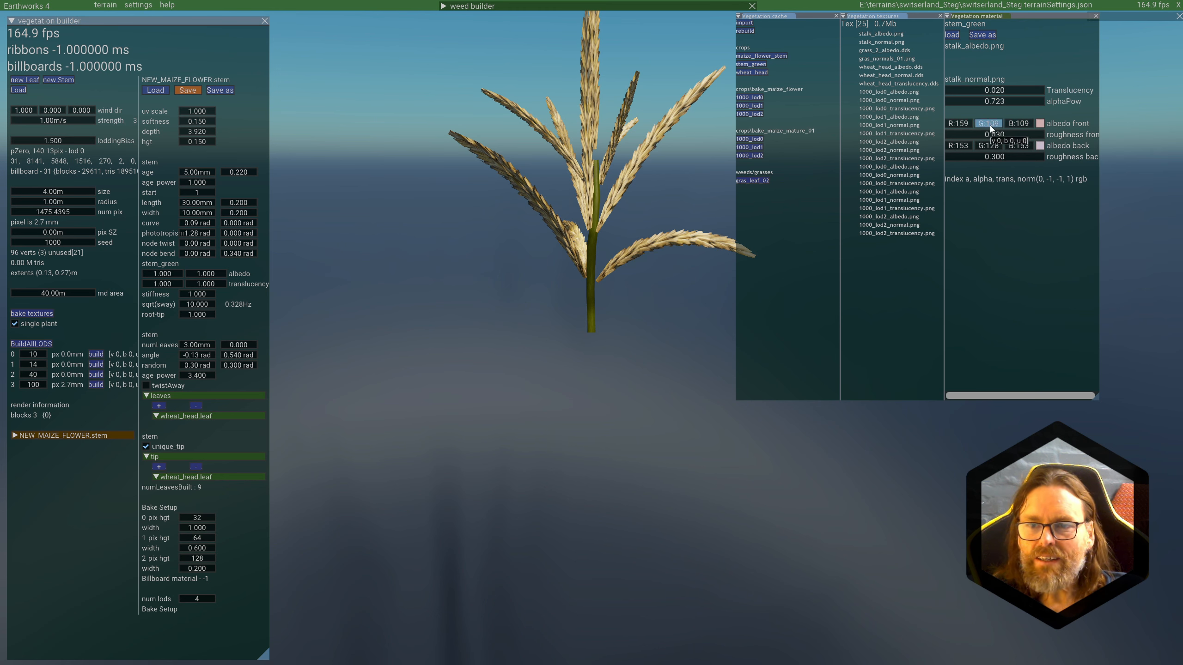
drag(989, 126, 1086, 119)
drag(949, 124, 1042, 124)
drag(957, 124, 1009, 124)
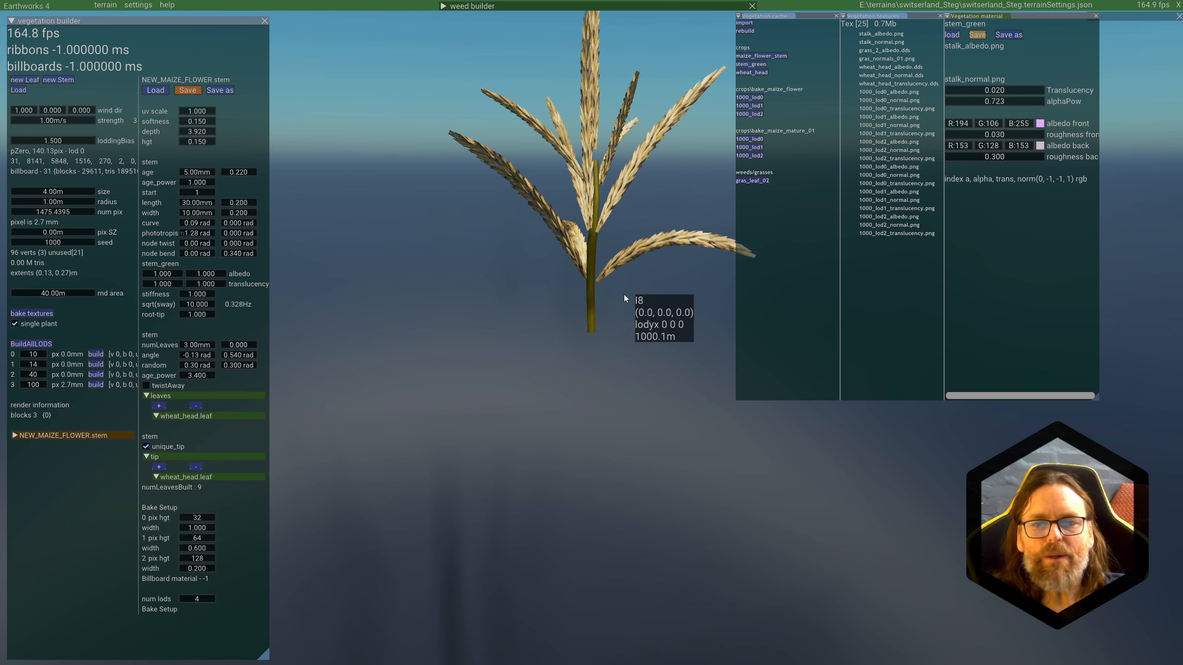
Step: Inspect the recoloured stem from another distance and angle, and bake the NEW_MAIZE_FLOWER textures as a single plant
scroll(624, 294, down, 3)
middle_drag(624, 294, 645, 387)
scroll(643, 349, up, 5)
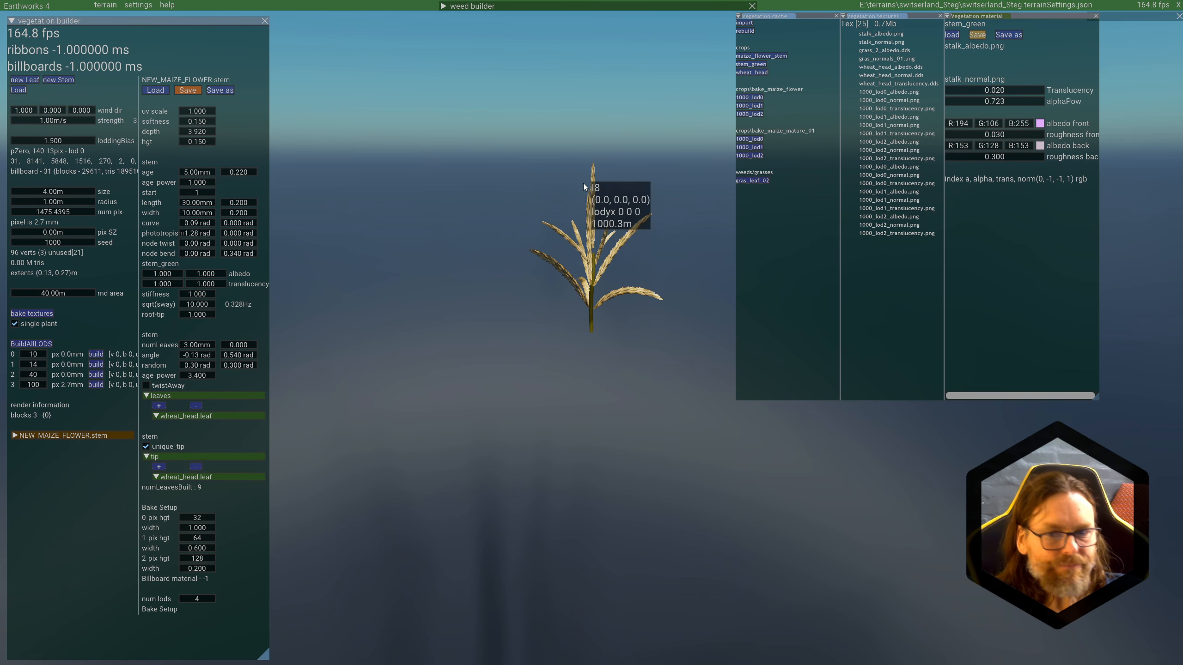
scroll(590, 210, up, 2)
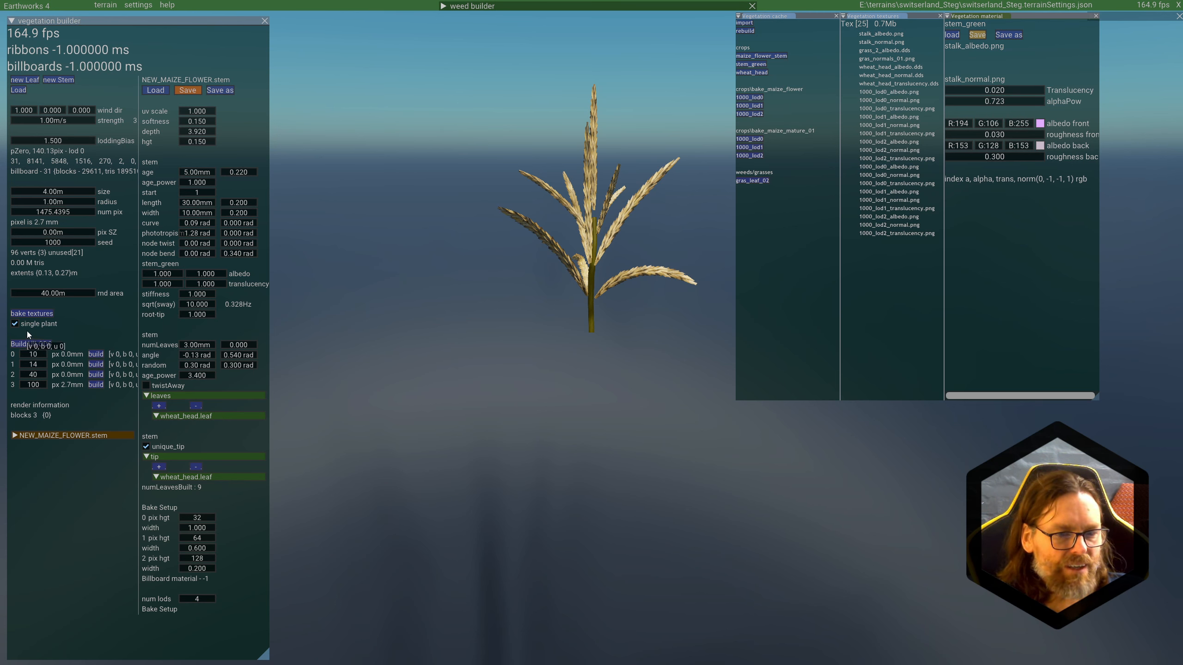
click(37, 365)
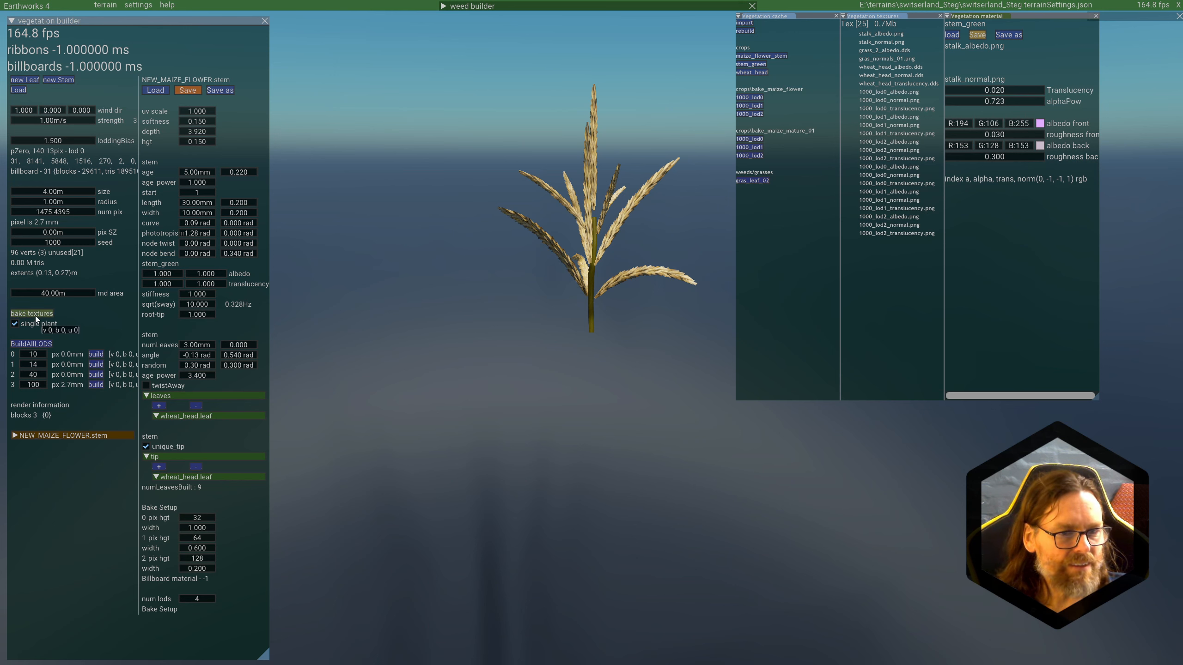
click(203, 519)
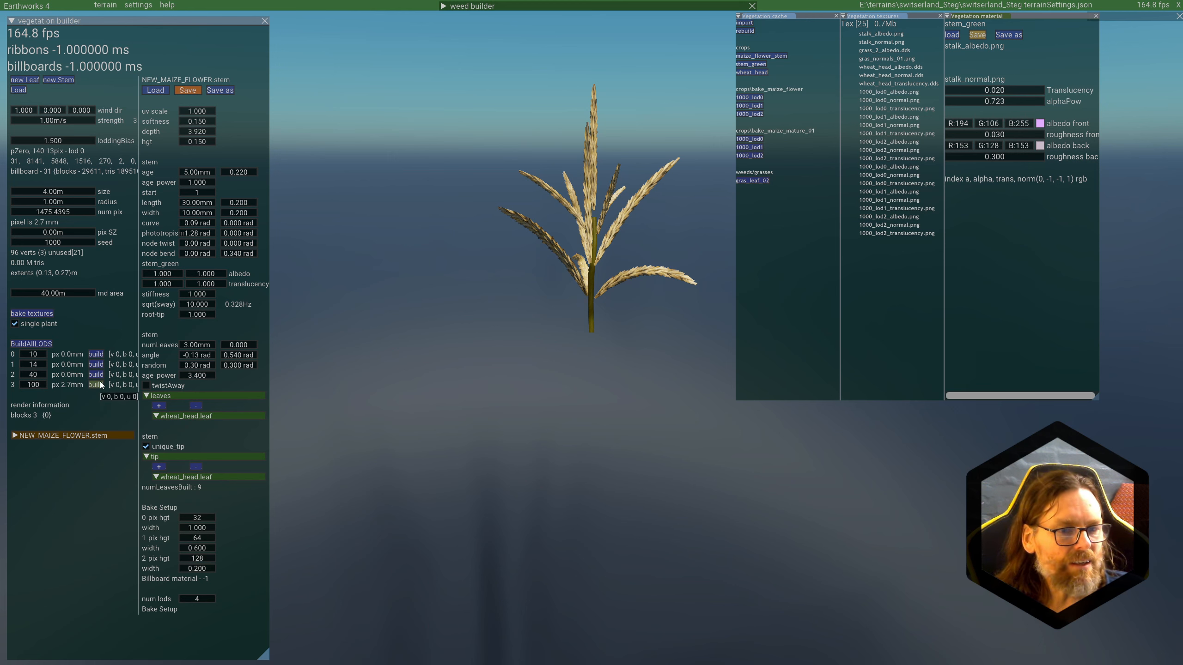
click(32, 314)
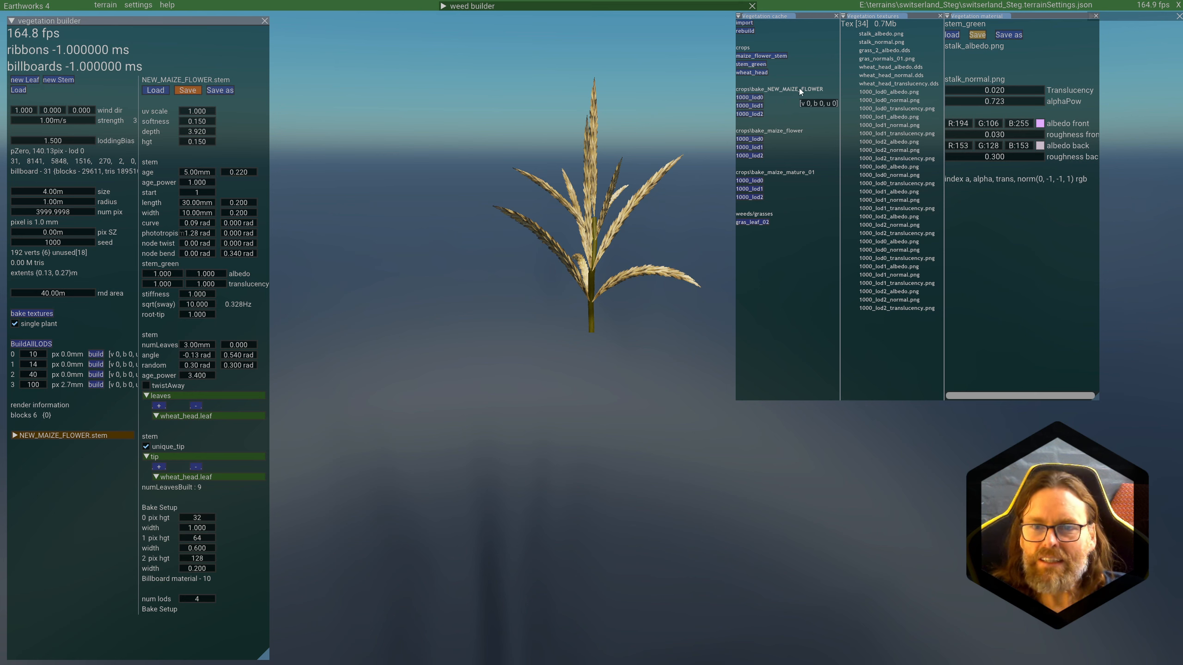
Step: Open the 1000_lod0, 1000_lod1 and 1000_lod2 materials of bake_NEW_MAIZE_FLOWER and preview their baked textures
click(755, 97)
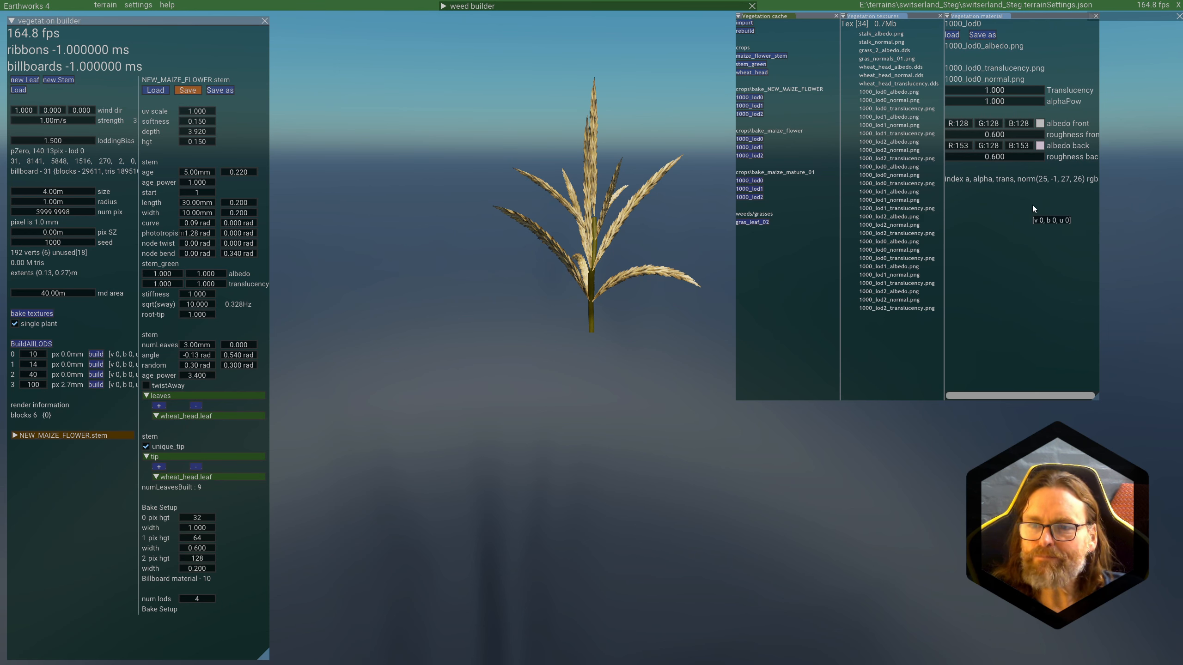
mouse_move(984, 43)
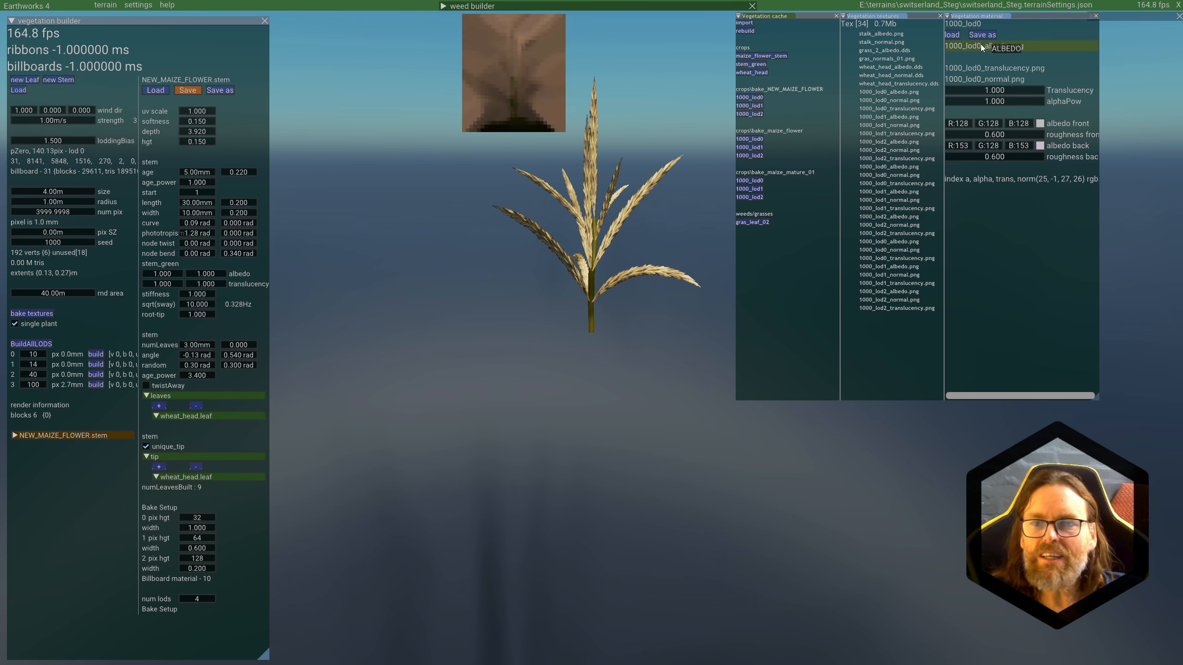
mouse_move(980, 68)
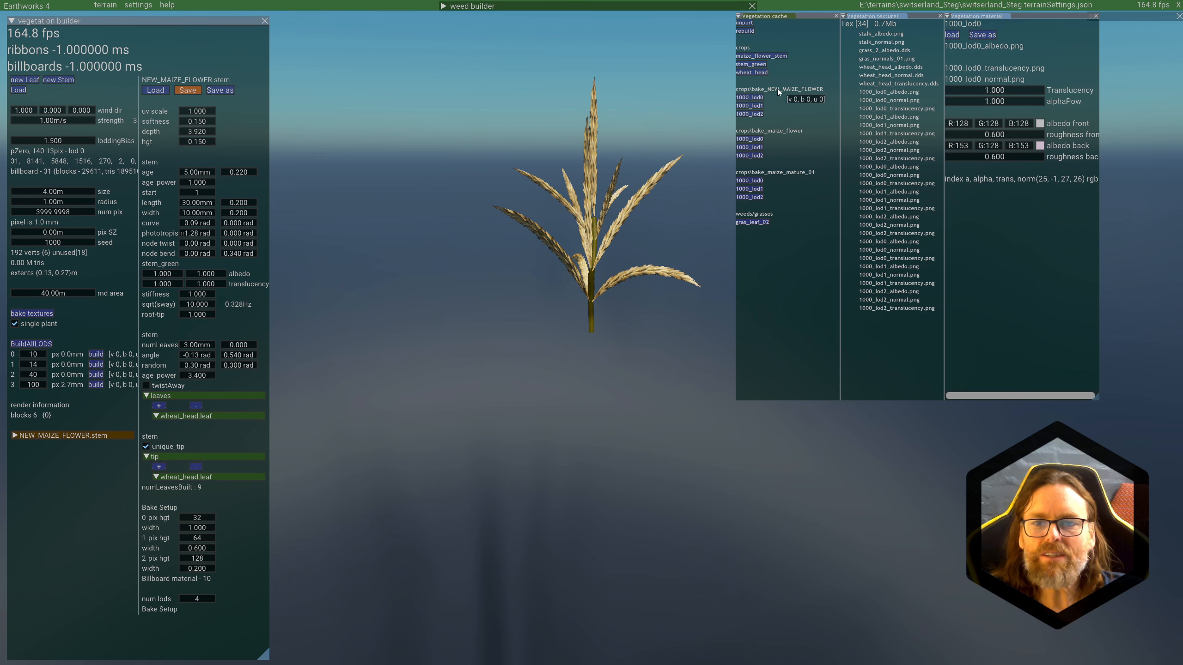
click(748, 105)
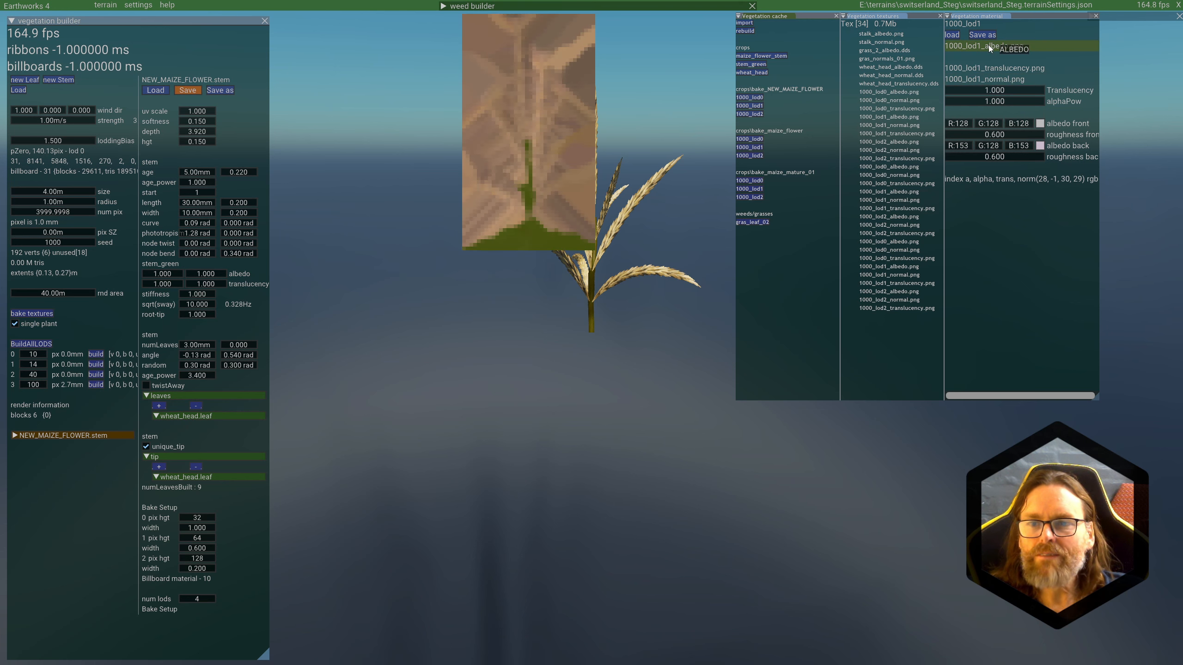
mouse_move(984, 71)
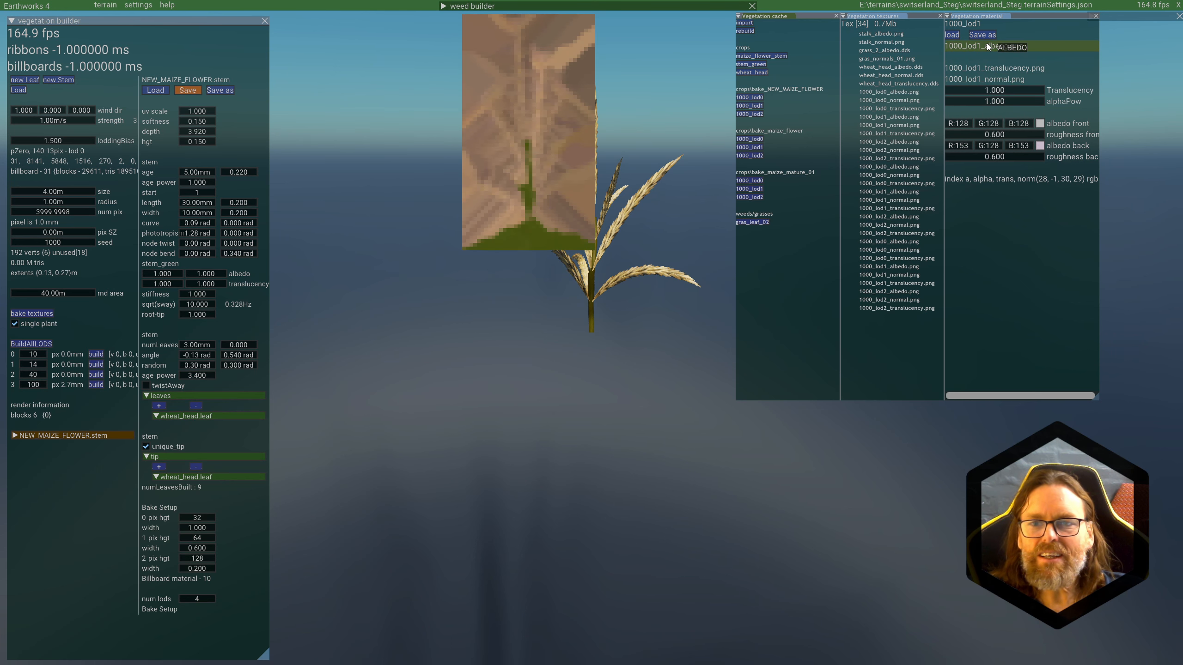
click(751, 115)
mouse_move(977, 49)
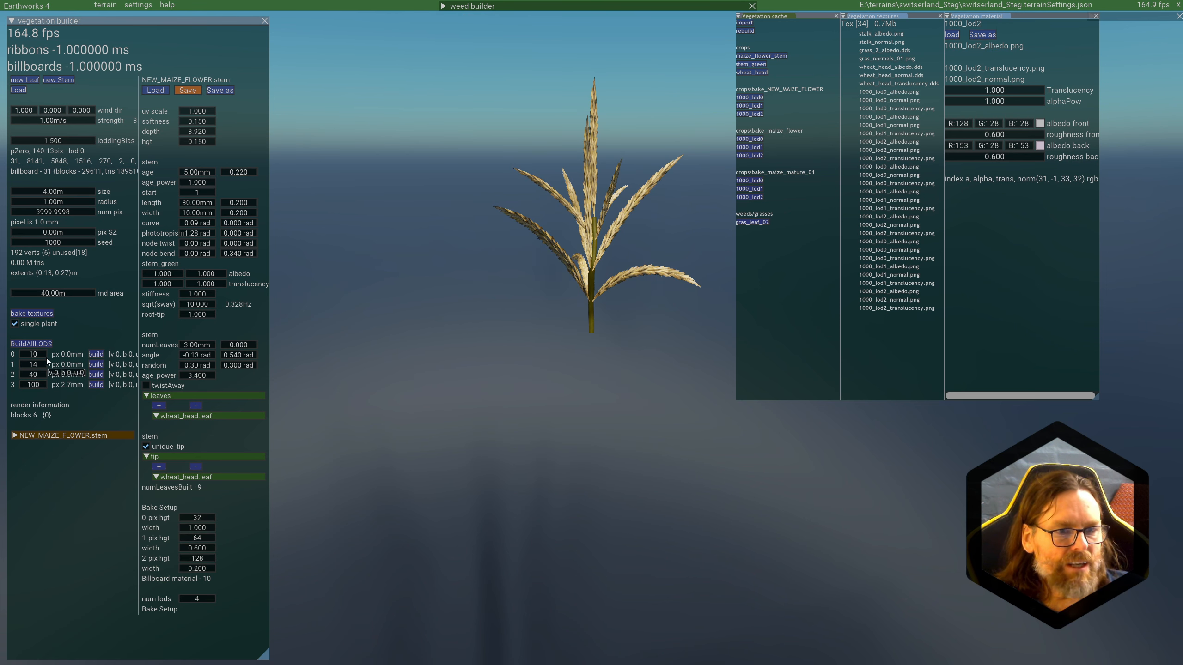
Step: Build LOD 0 of the plant and examine it up close, from far away and against the sky
click(96, 354)
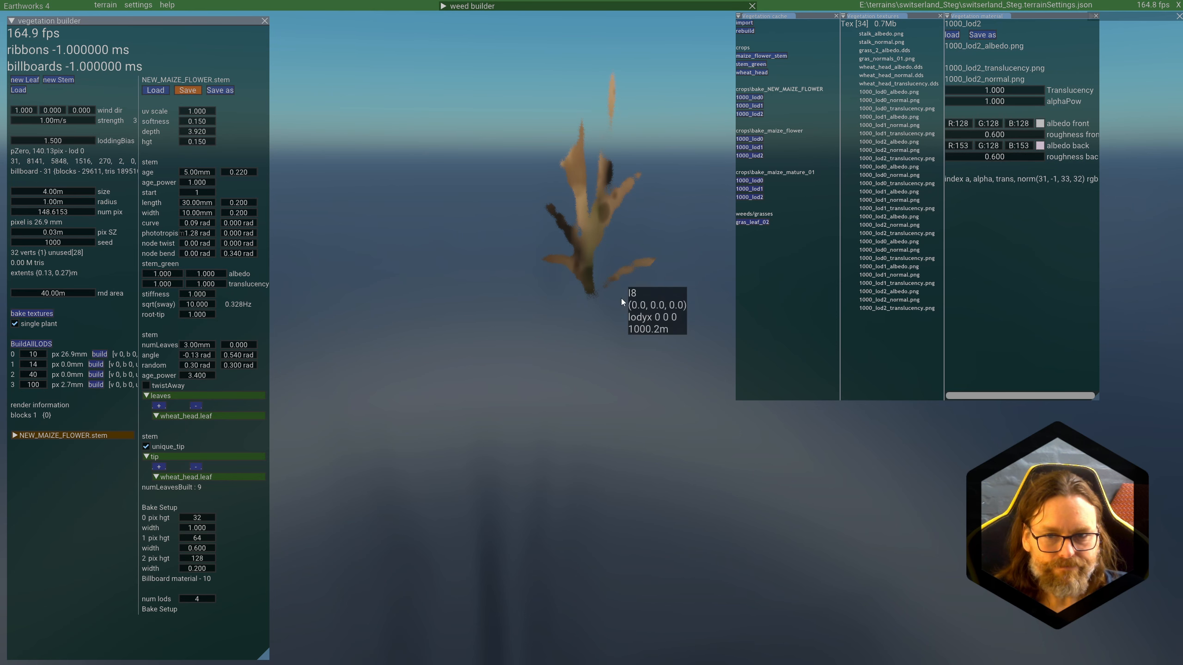
scroll(636, 257, down, 5)
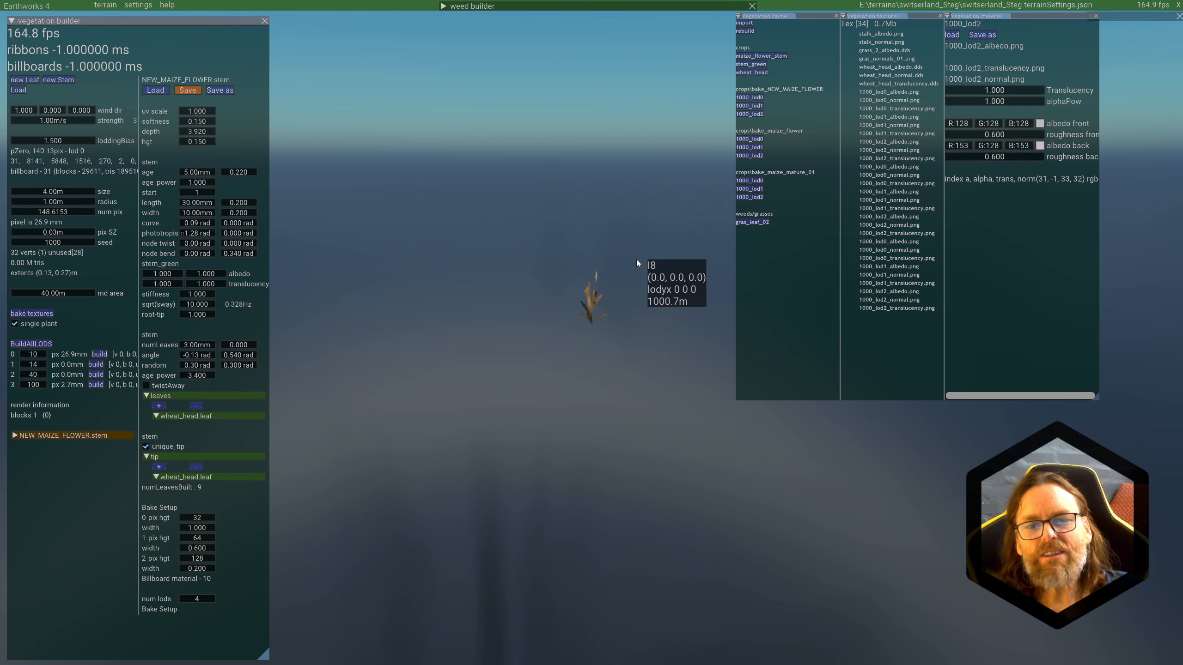
scroll(637, 262, down, 3)
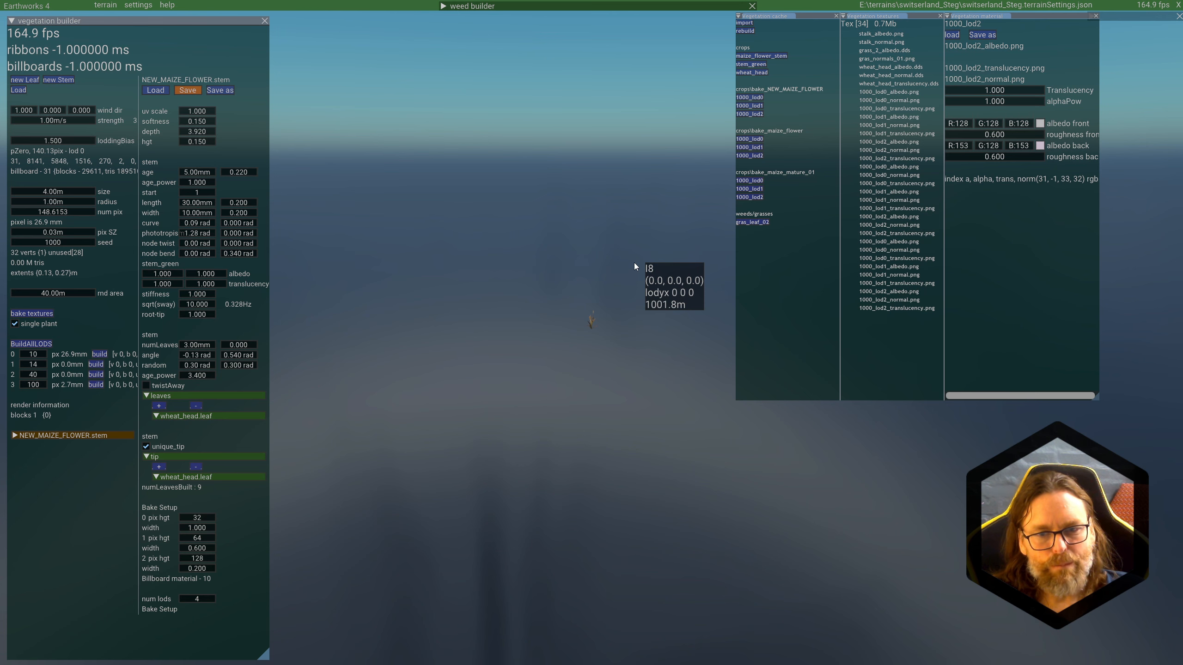
scroll(634, 263, down, 1)
mouse_move(634, 263)
middle_down()
mouse_move(628, 289)
mouse_move(630, 279)
mouse_move(664, 292)
mouse_move(617, 286)
mouse_move(631, 285)
middle_up()
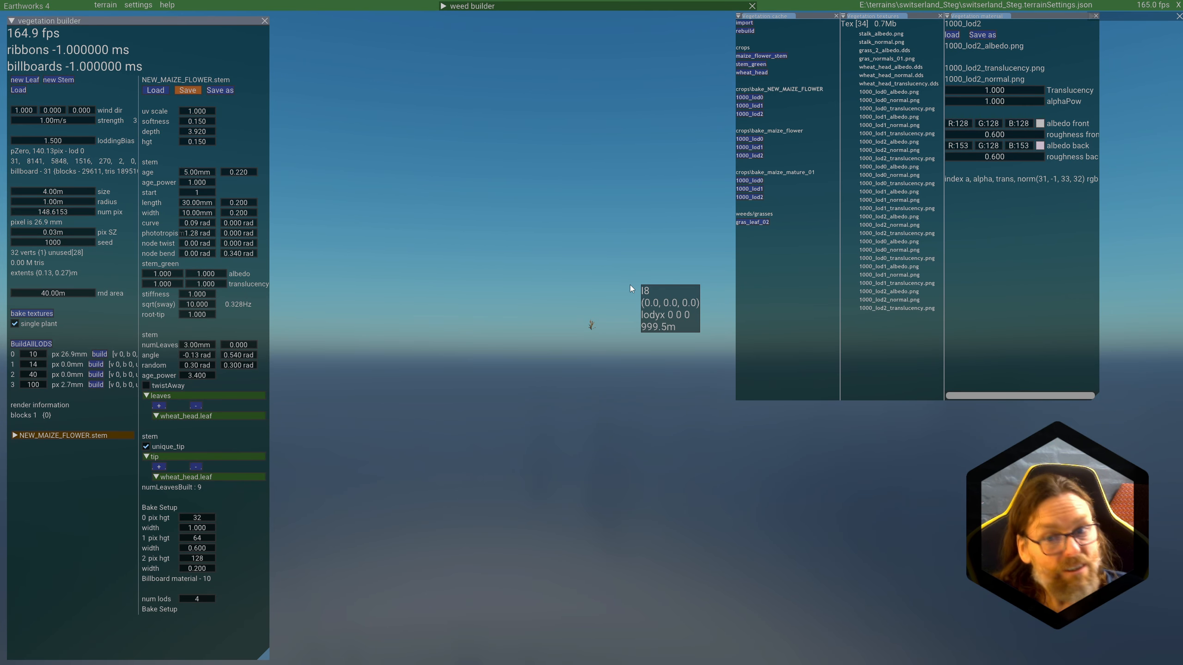
scroll(630, 285, up, 3)
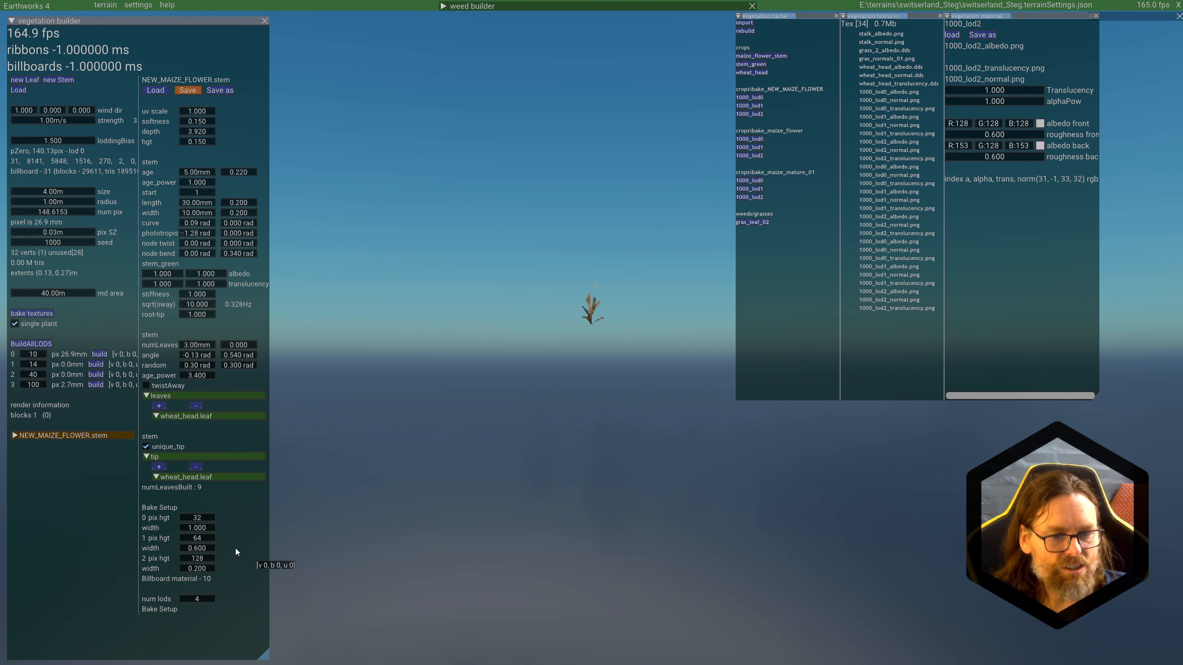
Step: Try to rebake the plant's textures with the level 0 bake pixel height set to 128
double_click(203, 518)
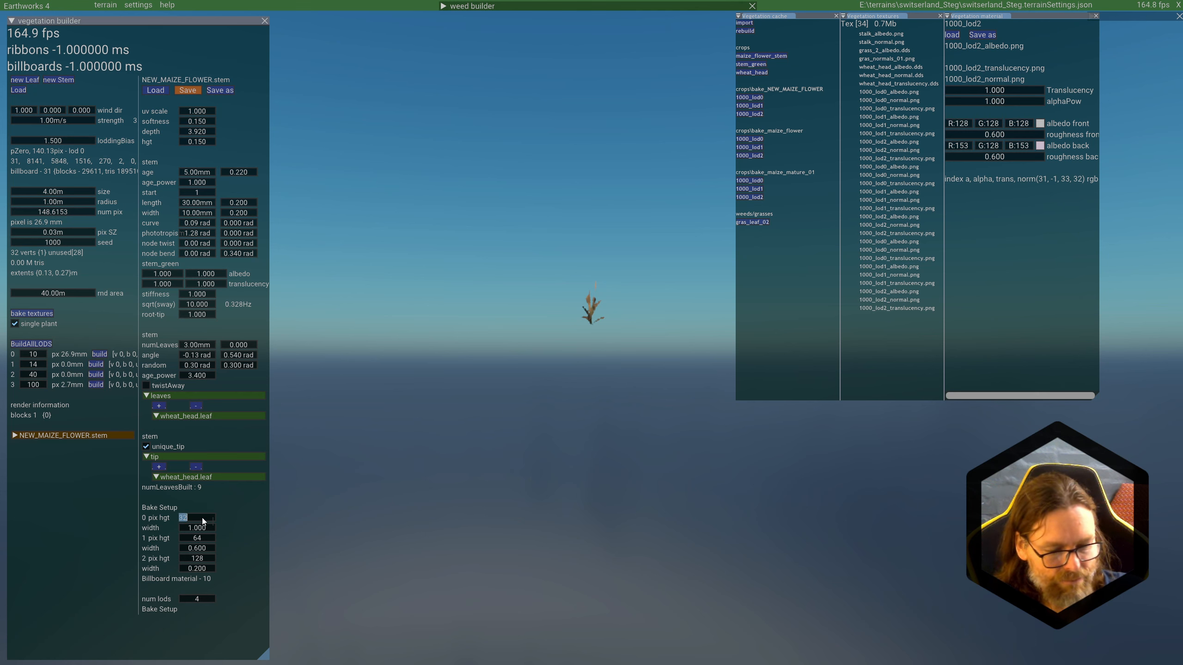
text(128)
key(Tab)
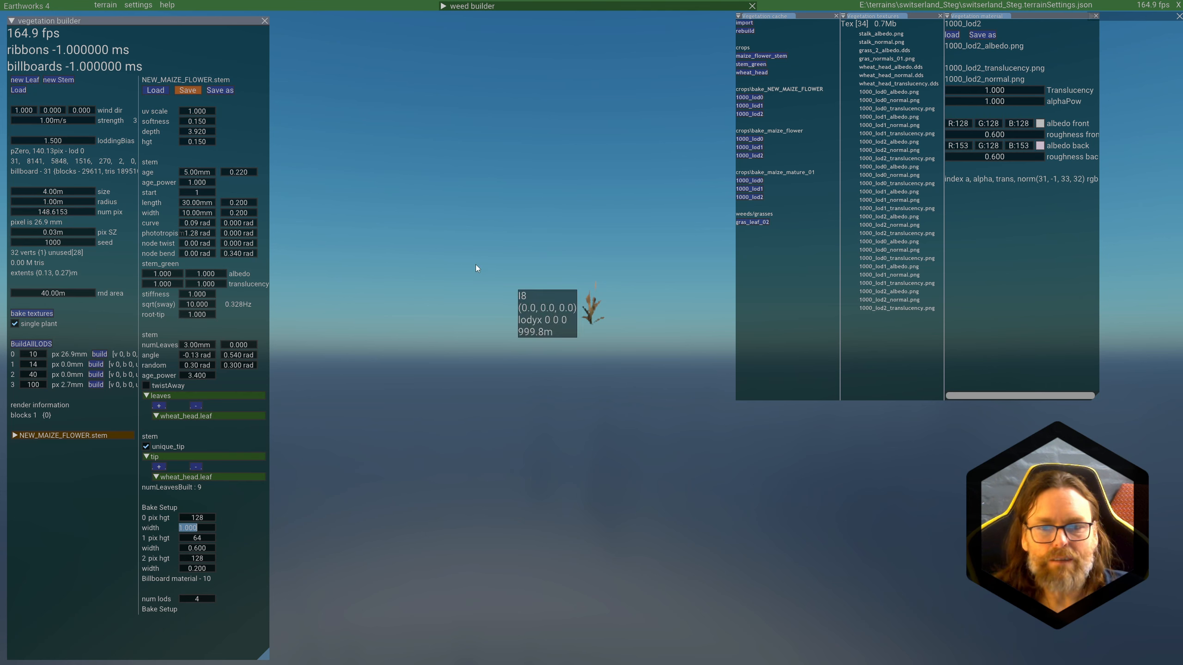
click(24, 315)
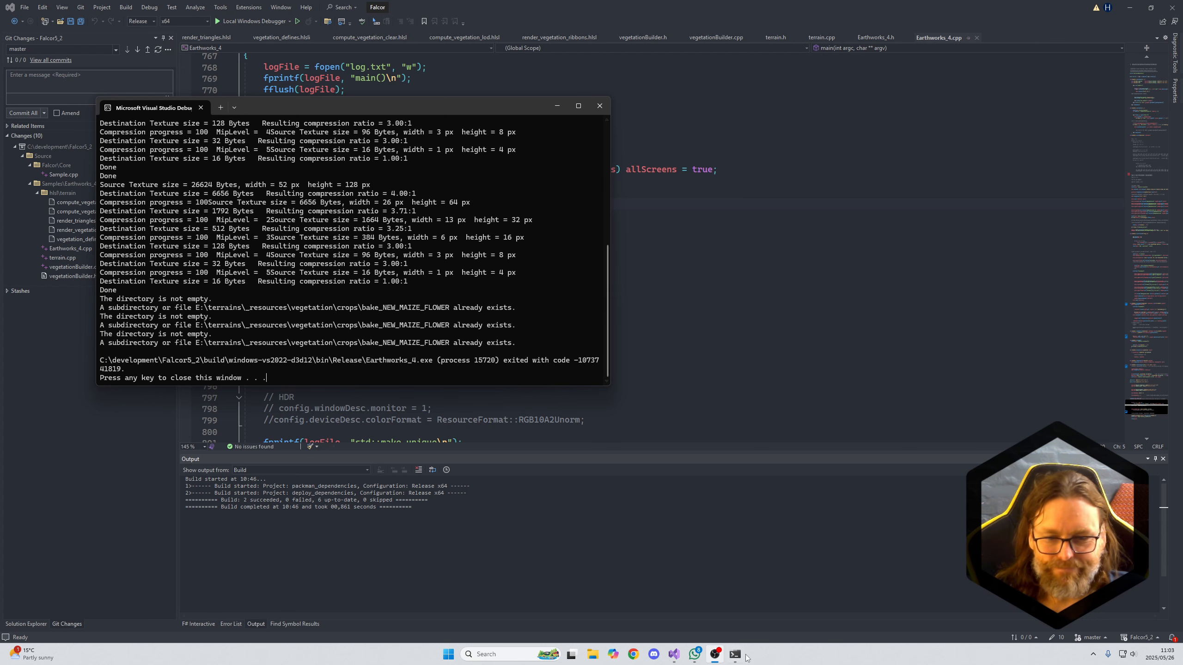
Step: Switch to Visual Studio, run the Earthworks_4 project again without debugging and return to the Earthworks window
click(734, 330)
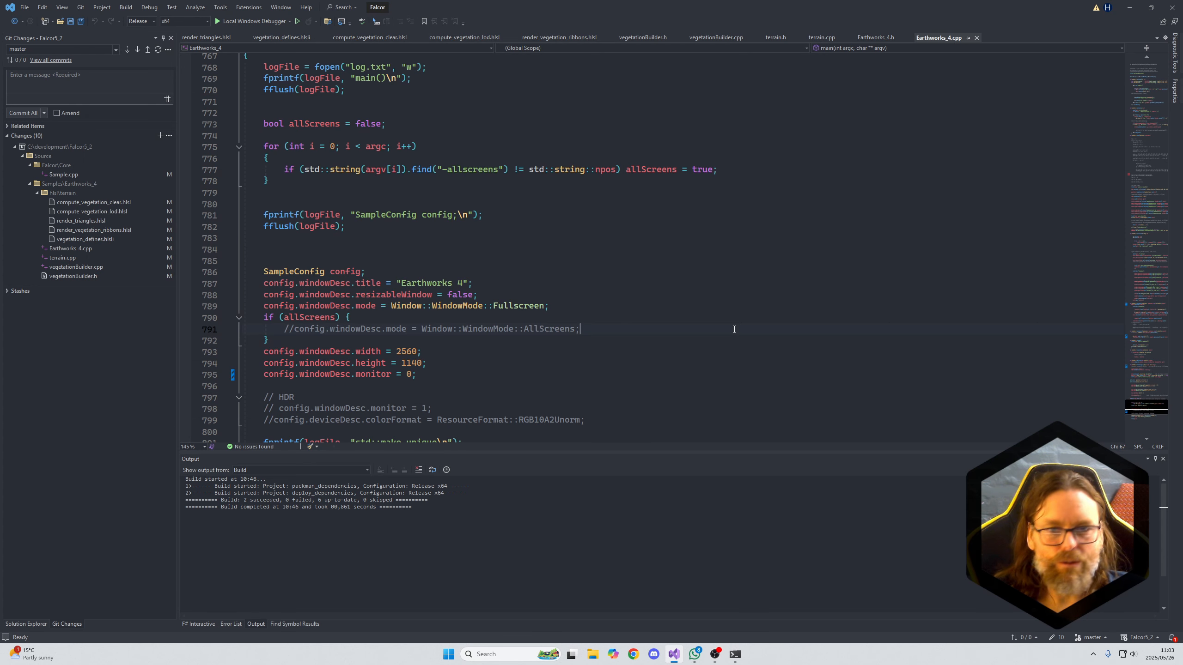
key(ctrl+F5)
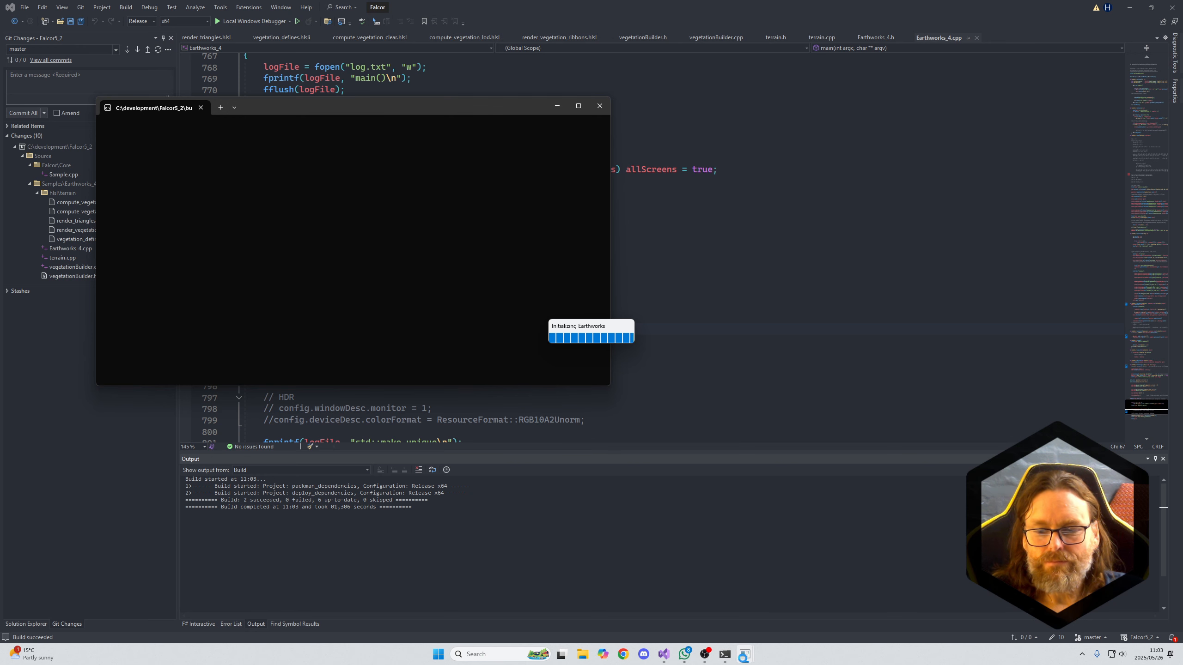
key(alt+Tab)
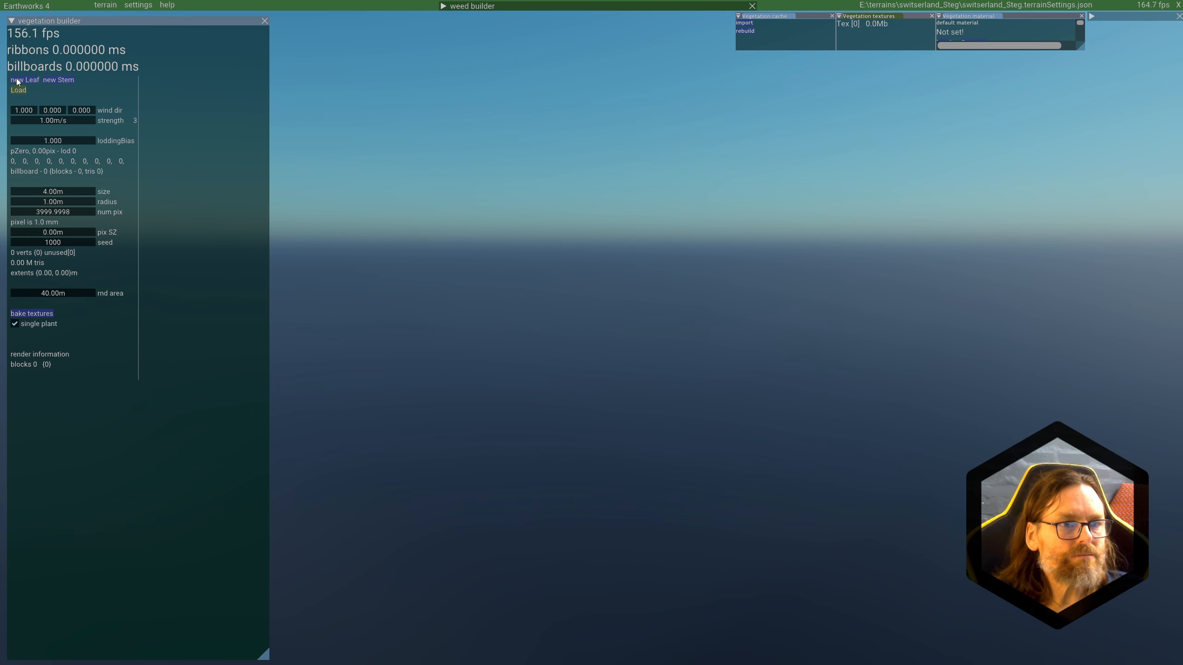
Step: Load NEW_MAIZE_FLOWER.stem from the vegetation crops folder into the vegetation builder
click(17, 90)
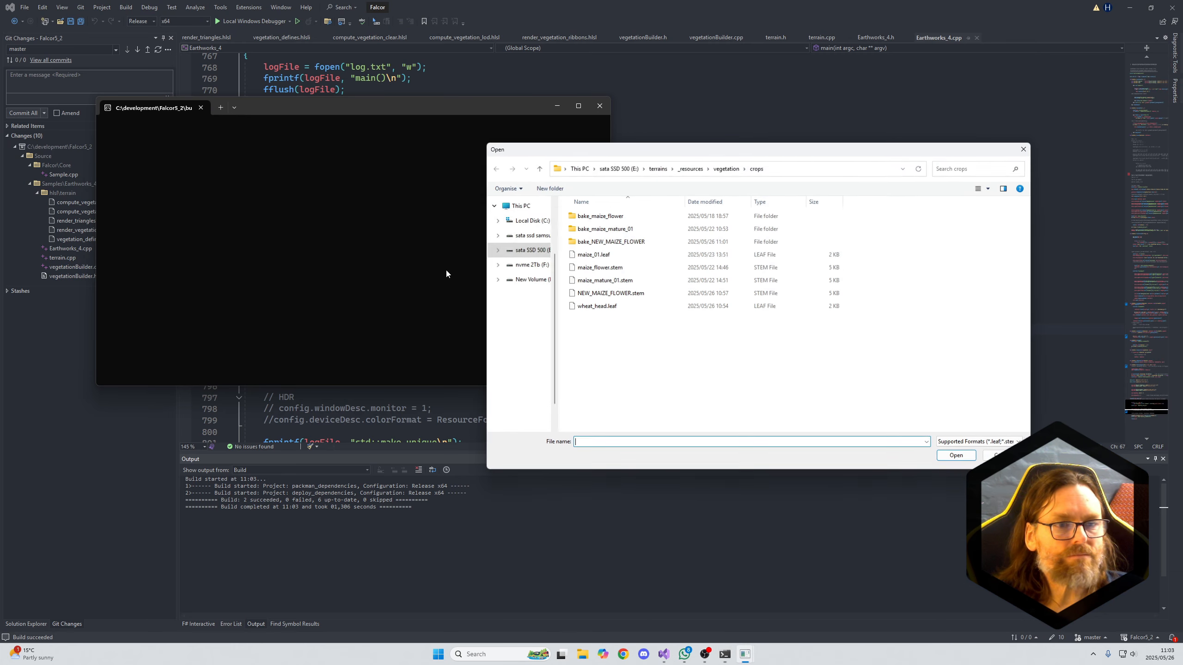
double_click(601, 293)
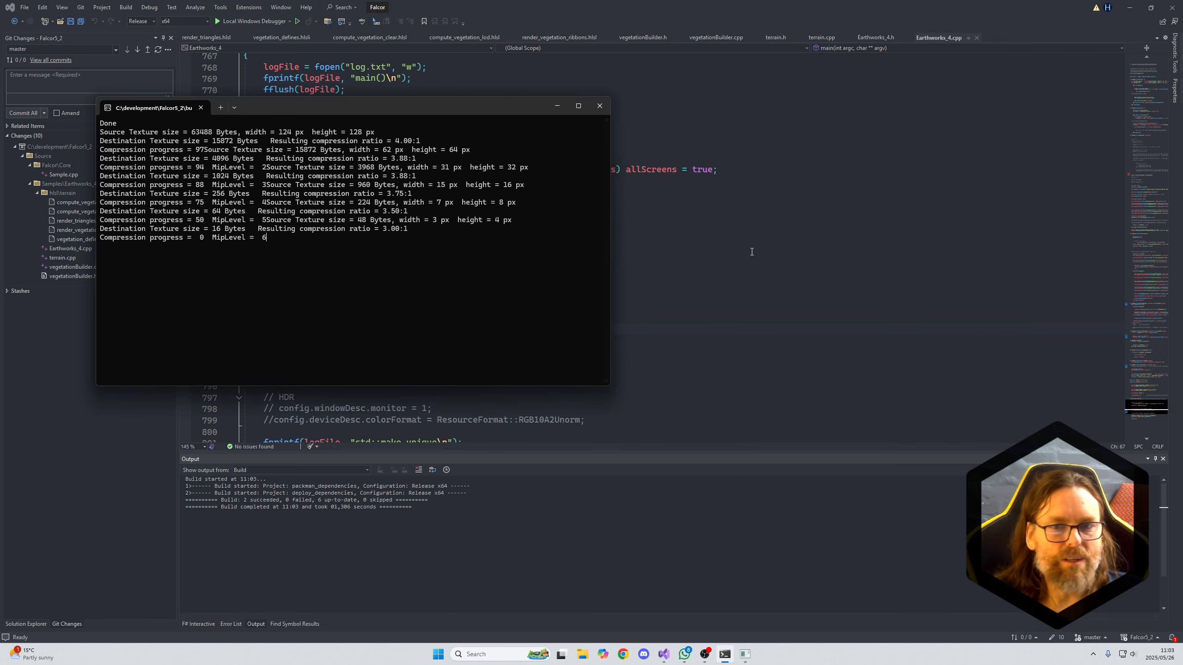
key(alt+Tab)
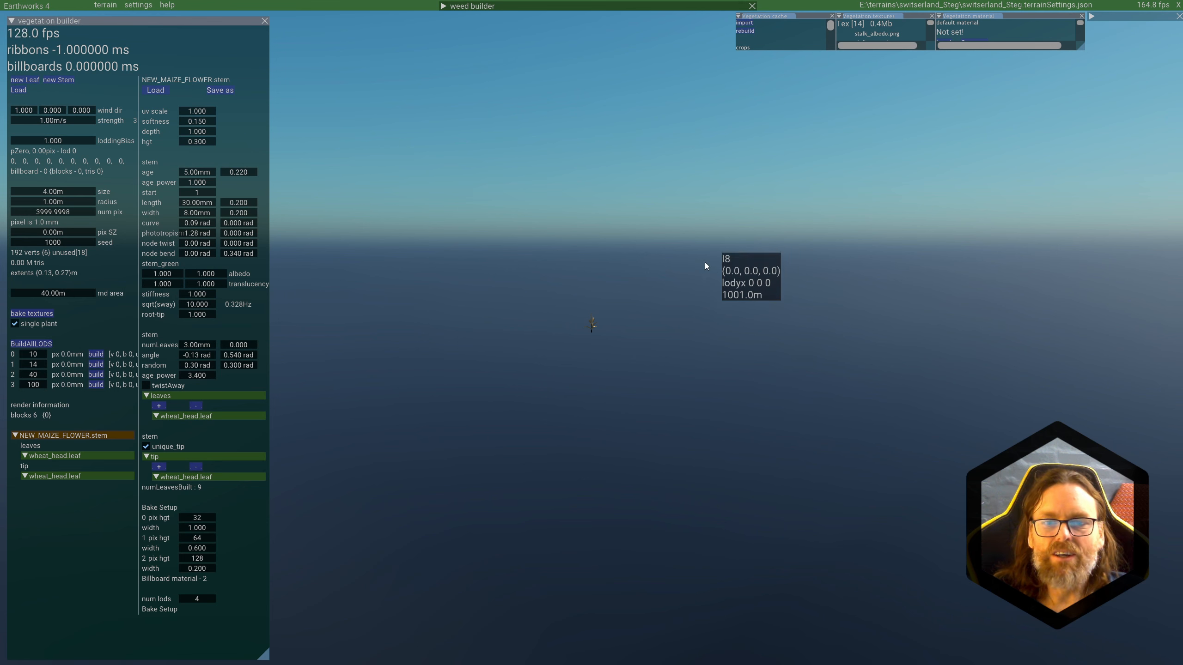
Step: Build LOD 0 and LOD 1 of the reloaded maize flower, examining each from near and far
scroll(671, 307, up, 8)
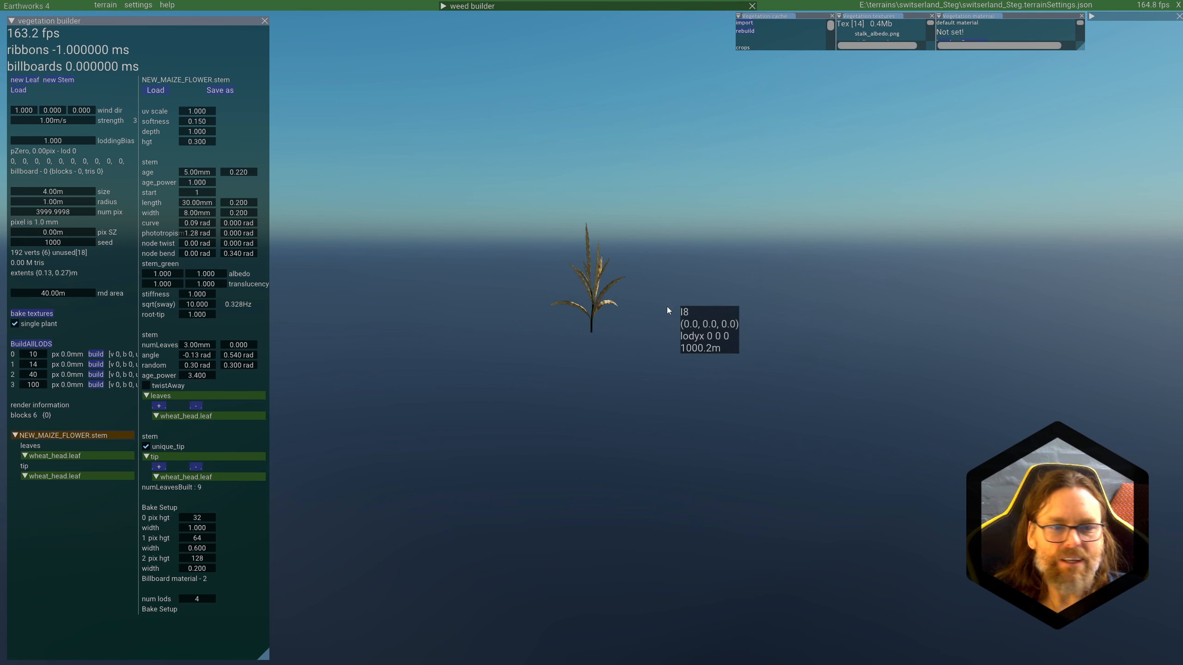
click(96, 354)
scroll(768, 331, up, 5)
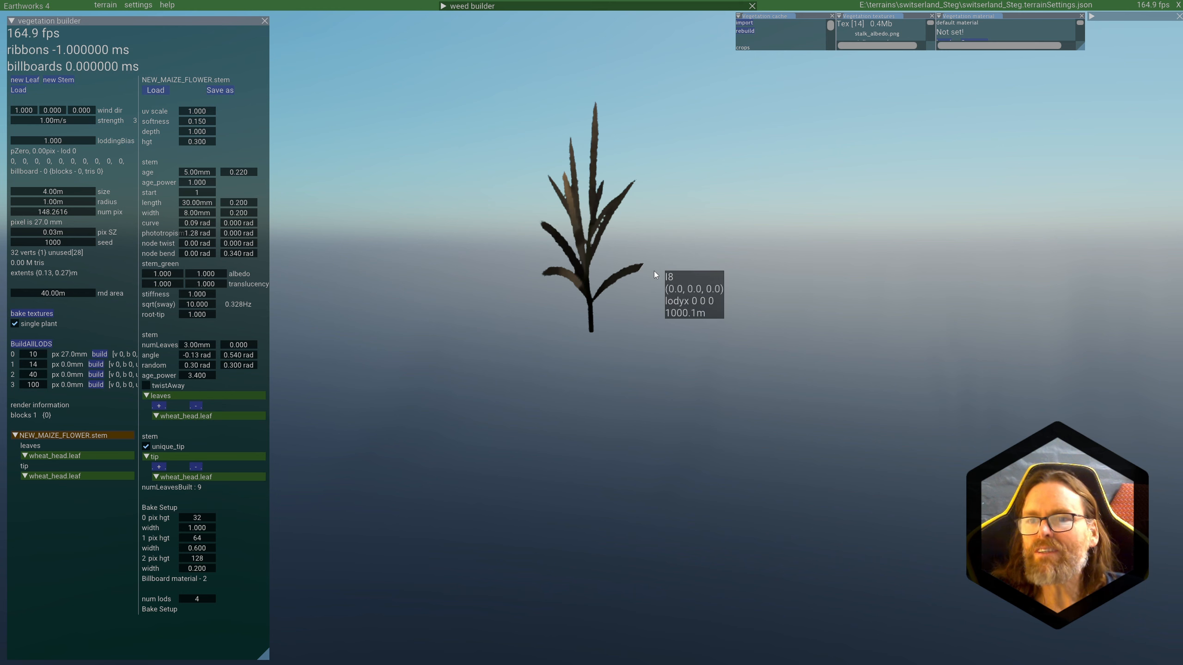
scroll(583, 270, down, 3)
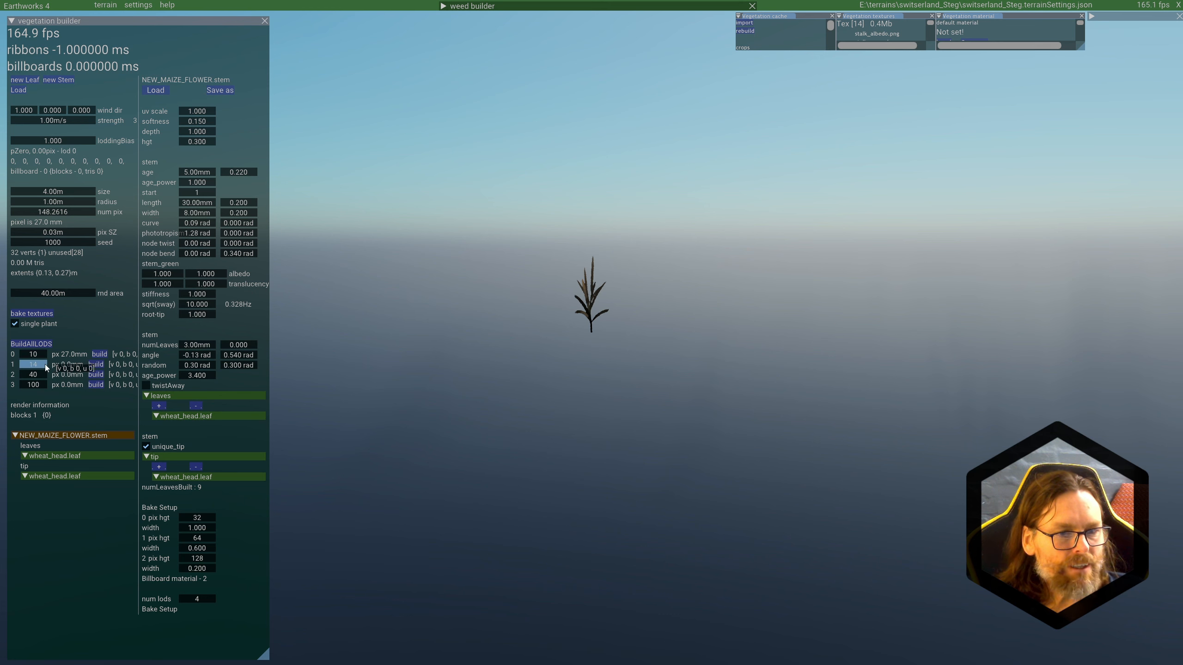
click(96, 365)
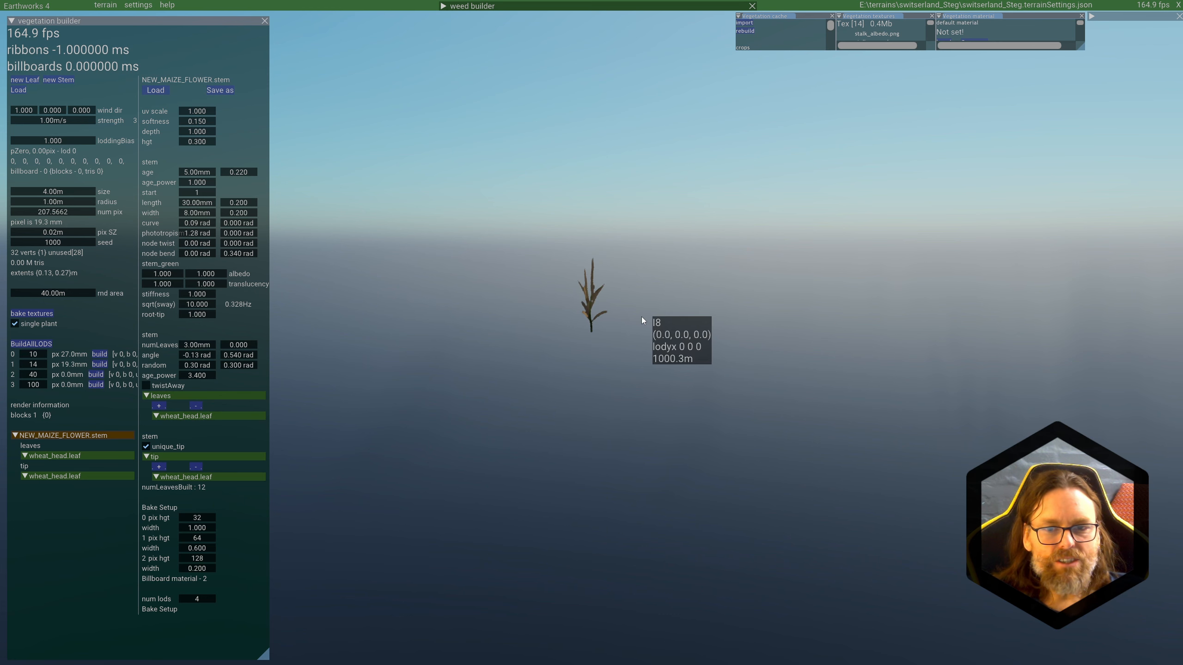
scroll(641, 317, up, 4)
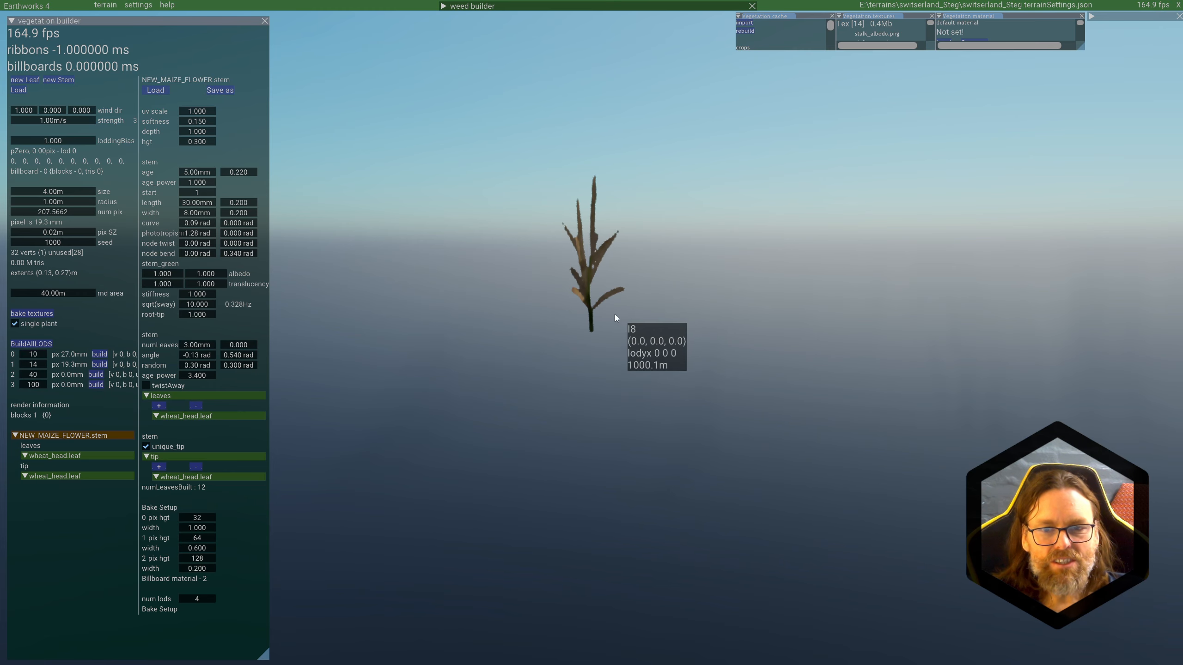
Step: Set LOD 1's pixel value to 35, rebuild it and examine the maize flower from several angles and distances
middle_drag(622, 313, 599, 334)
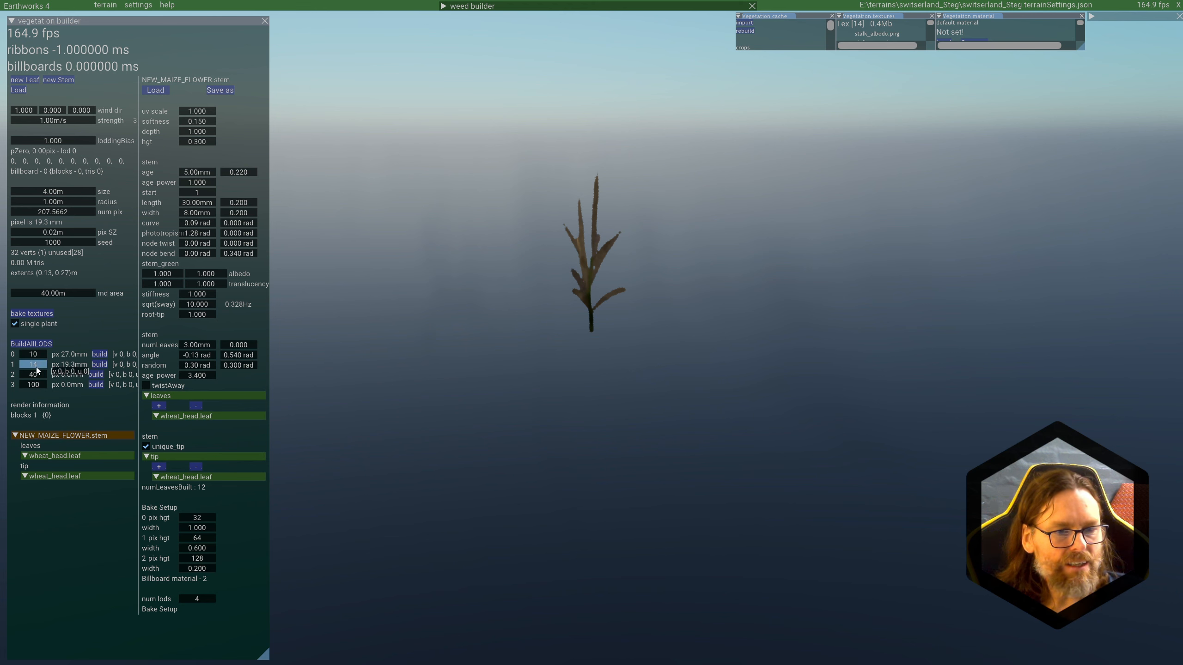
mouse_move(28, 363)
mouse_down()
mouse_move(45, 366)
mouse_move(33, 368)
mouse_up()
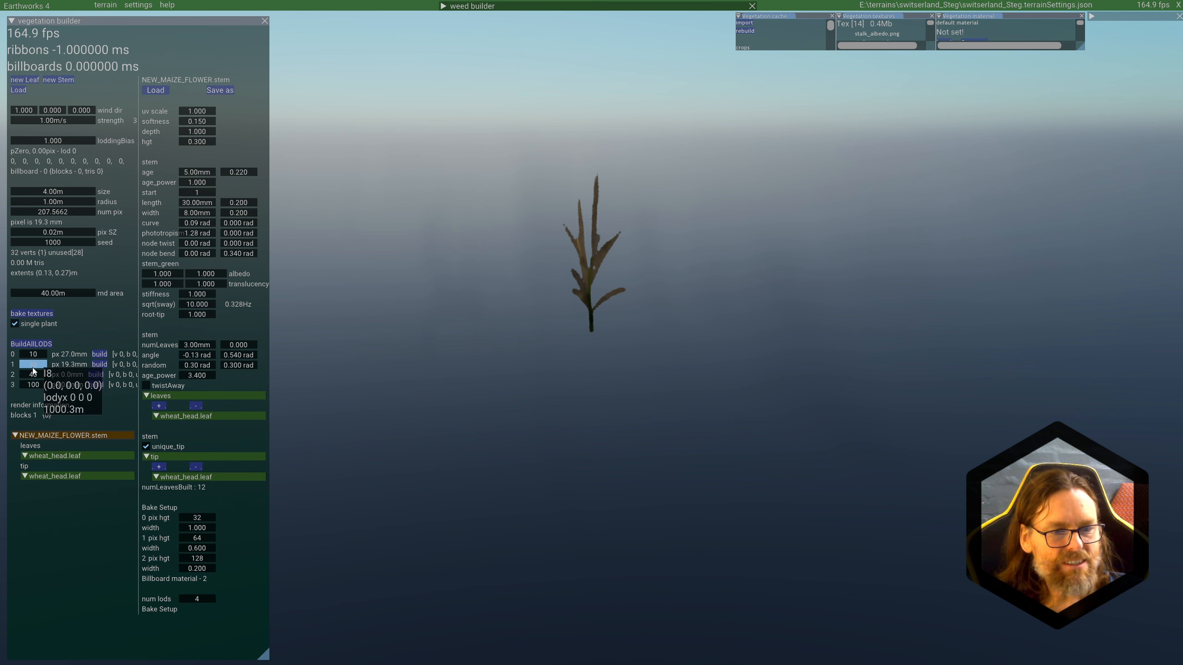
click(100, 365)
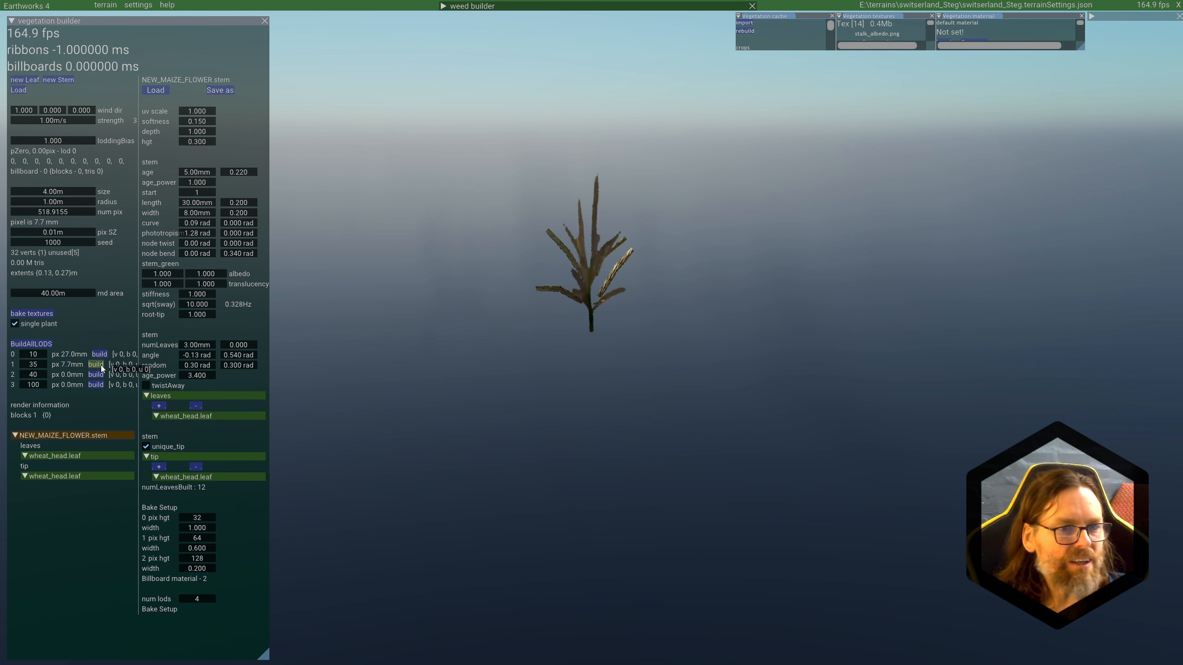
scroll(671, 297, up, 5)
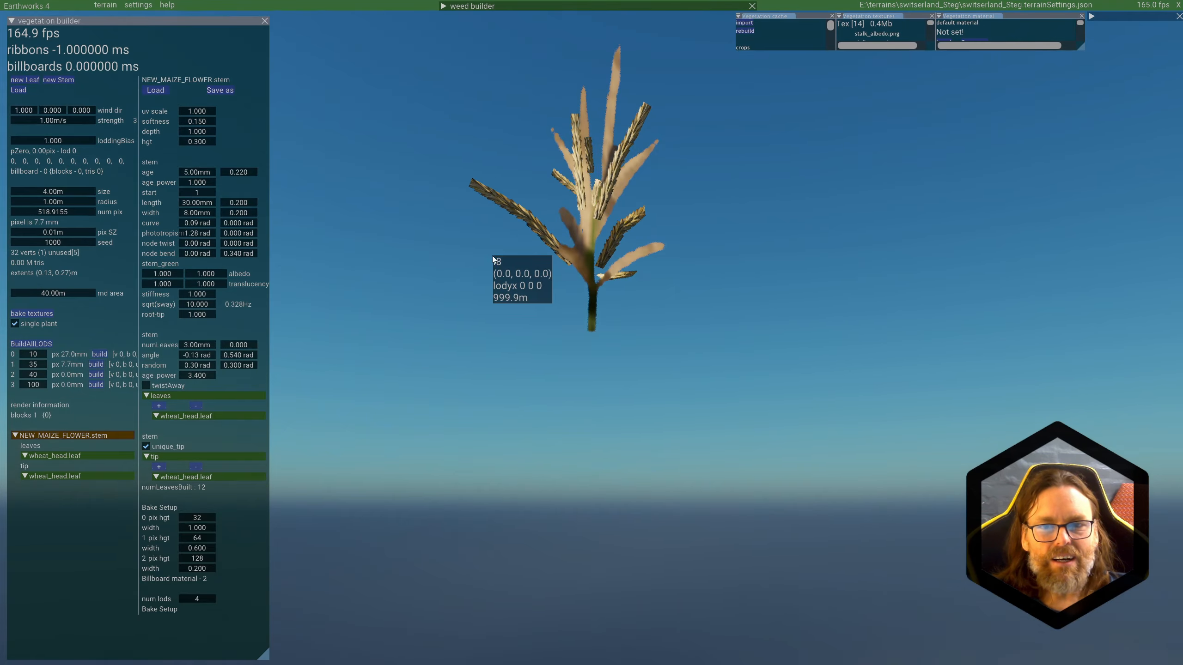
middle_drag(492, 256, 615, 261)
scroll(613, 327, down, 10)
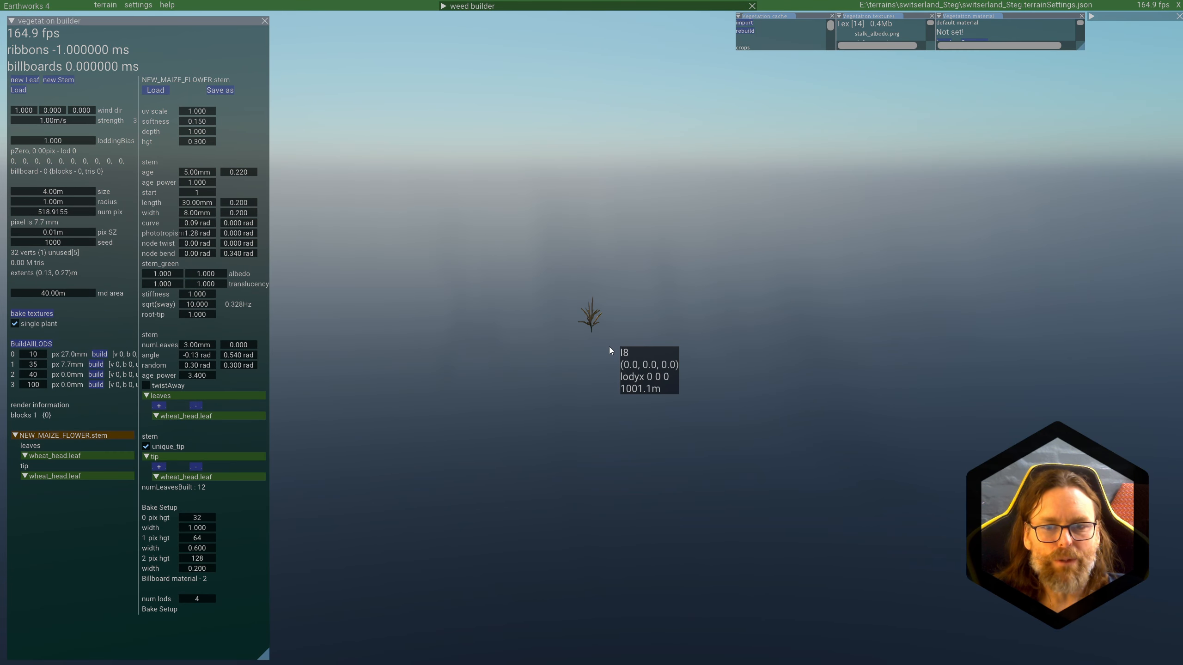
scroll(609, 346, up, 6)
middle_drag(609, 347, 608, 310)
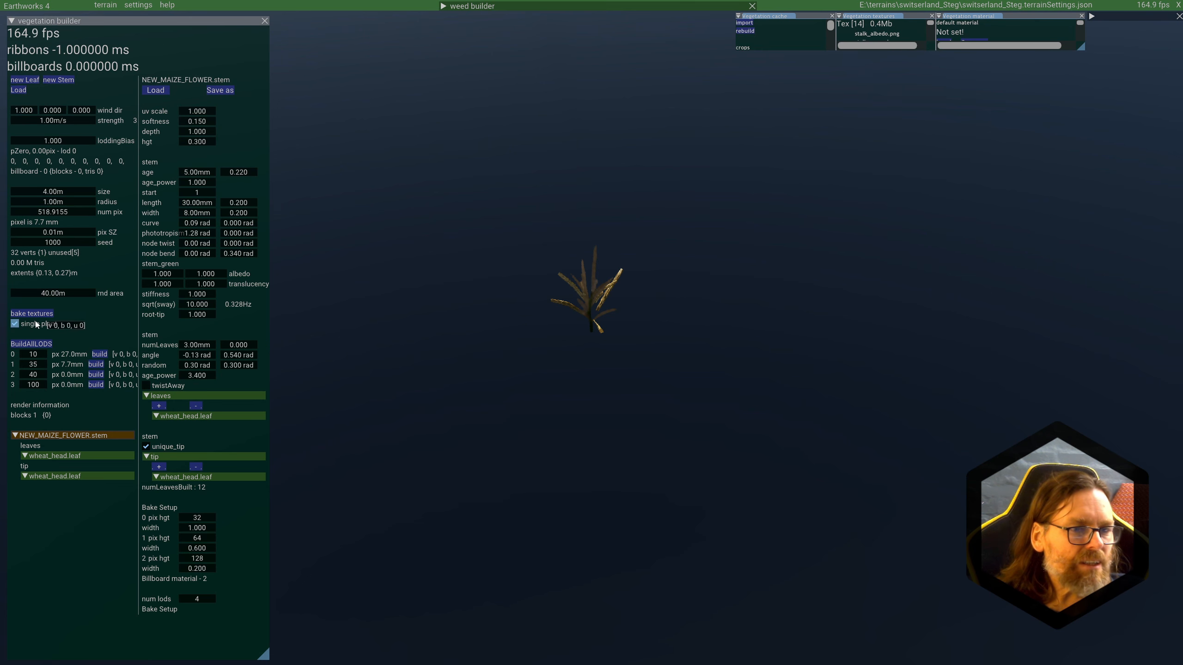
scroll(615, 338, up, 3)
middle_drag(624, 343, 624, 381)
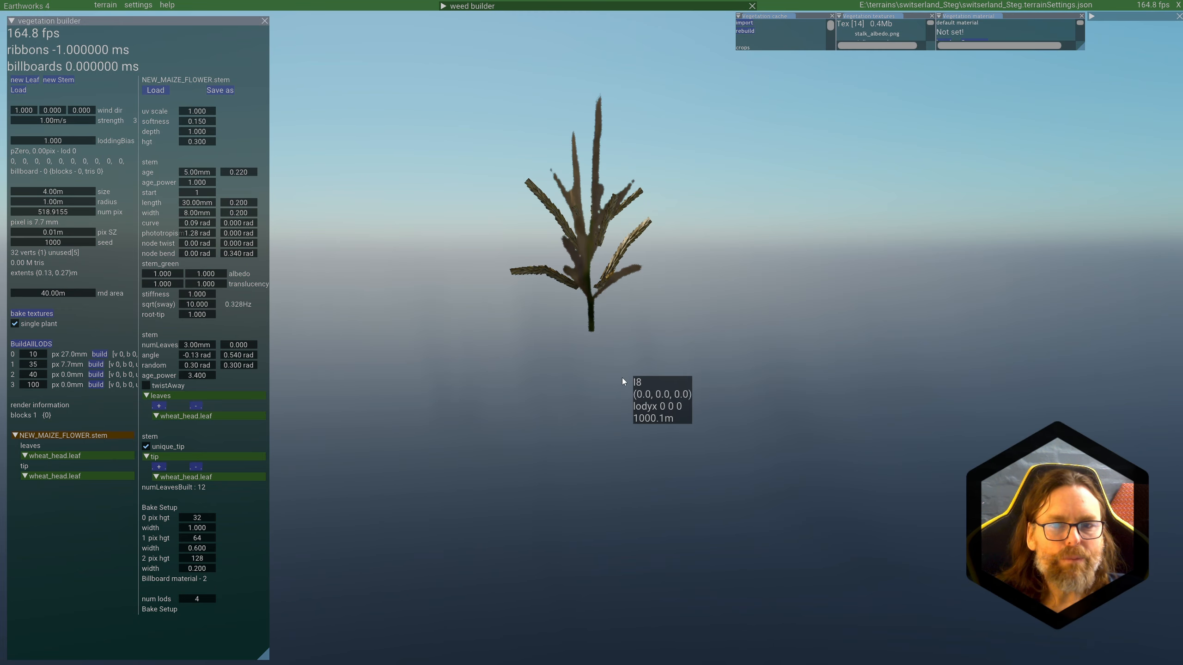
middle_drag(608, 295, 715, 285)
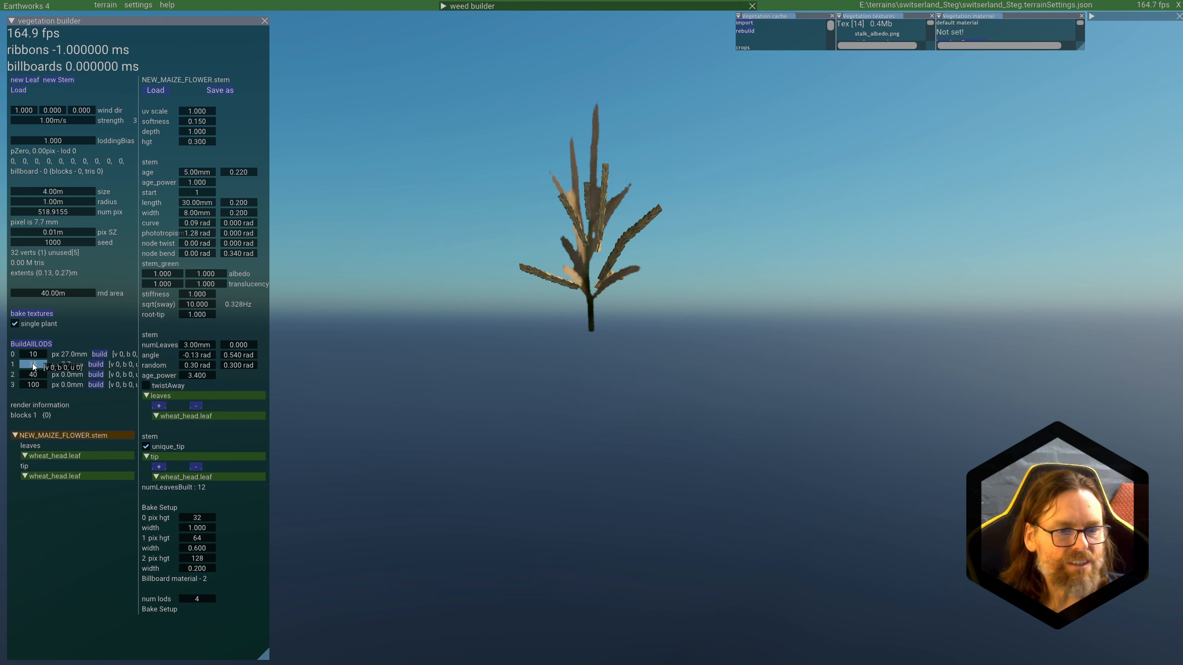
Step: Set LOD 1's pixel value to 40 and rebuild it, and build LOD 2 for comparison
drag(33, 365, 36, 366)
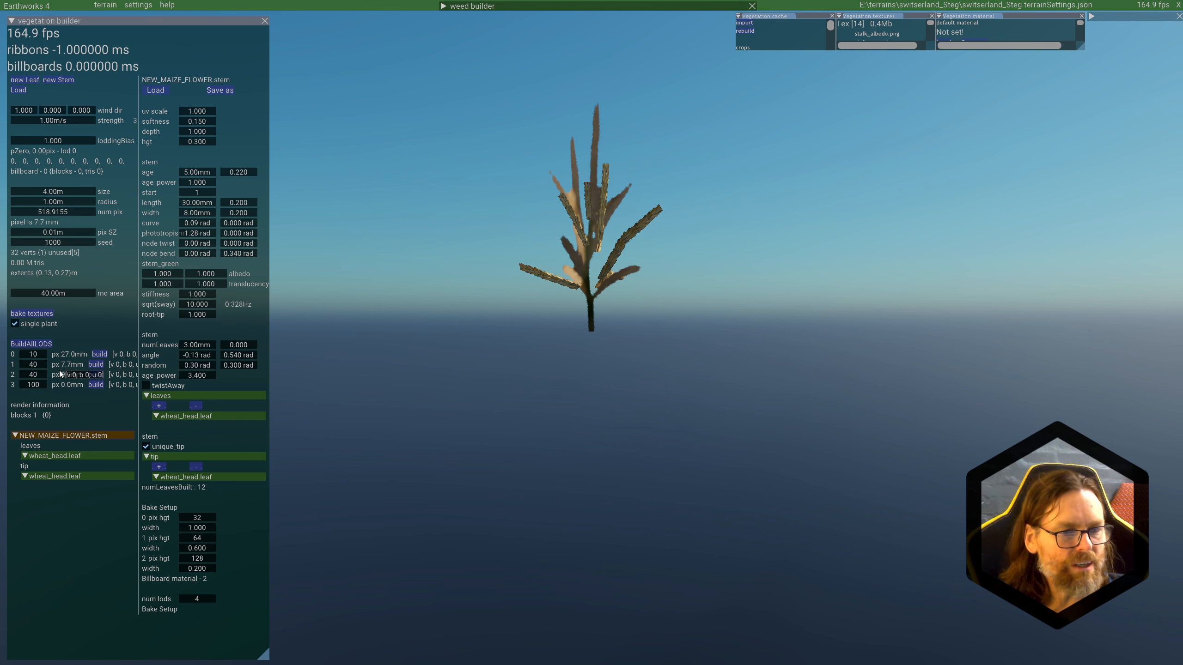
click(95, 366)
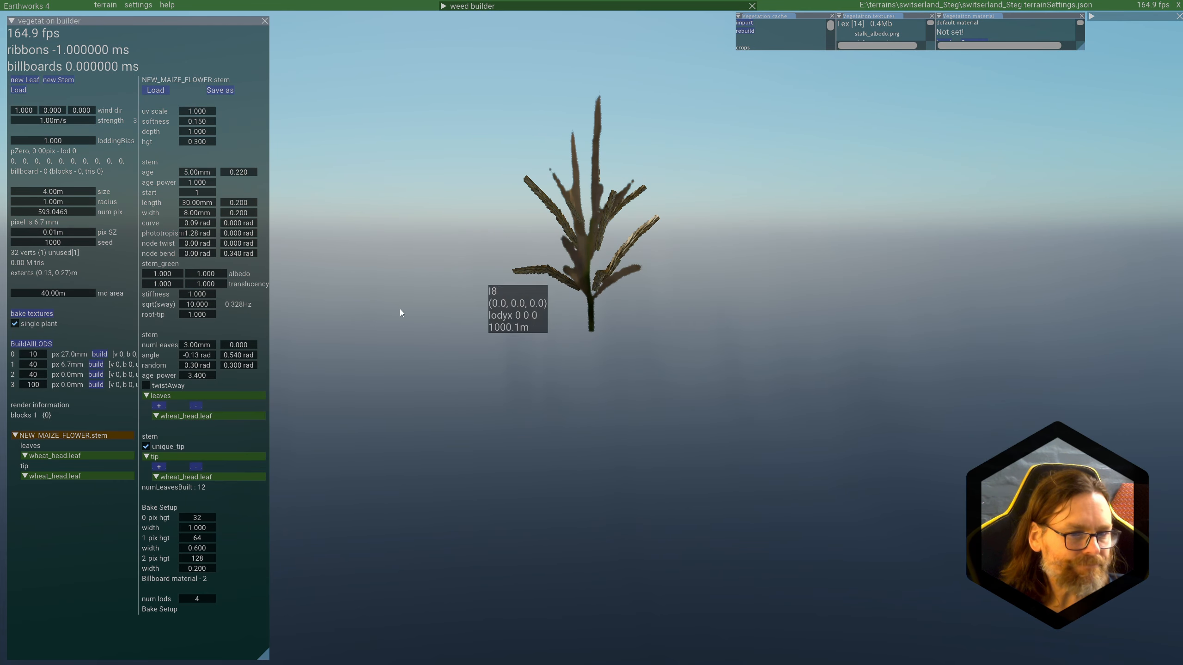
click(91, 376)
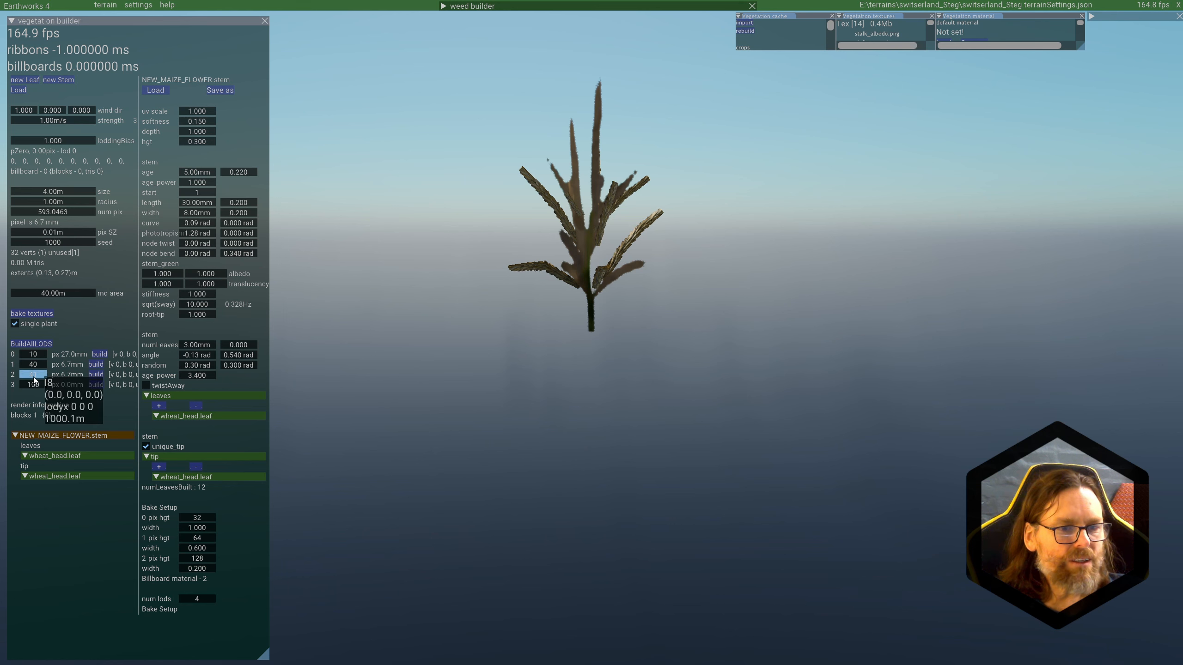
Step: Tune LOD 2's pixel value to 80 with rebuilds along the way, checking the flower from near and far
drag(33, 379, 66, 378)
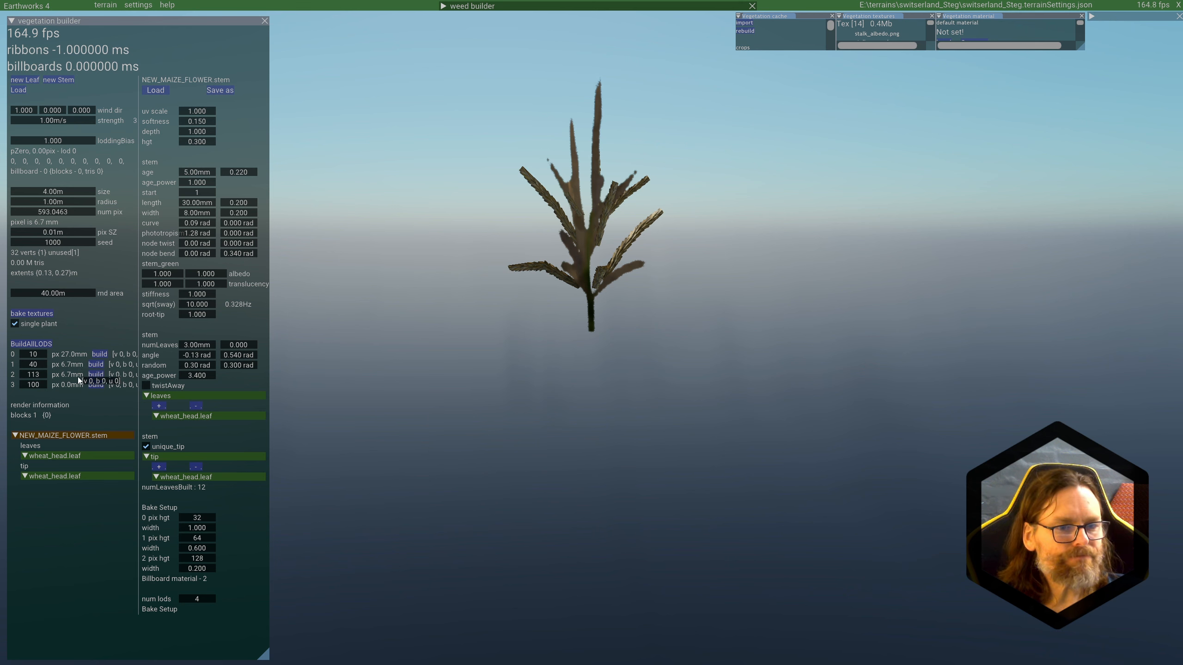
click(92, 374)
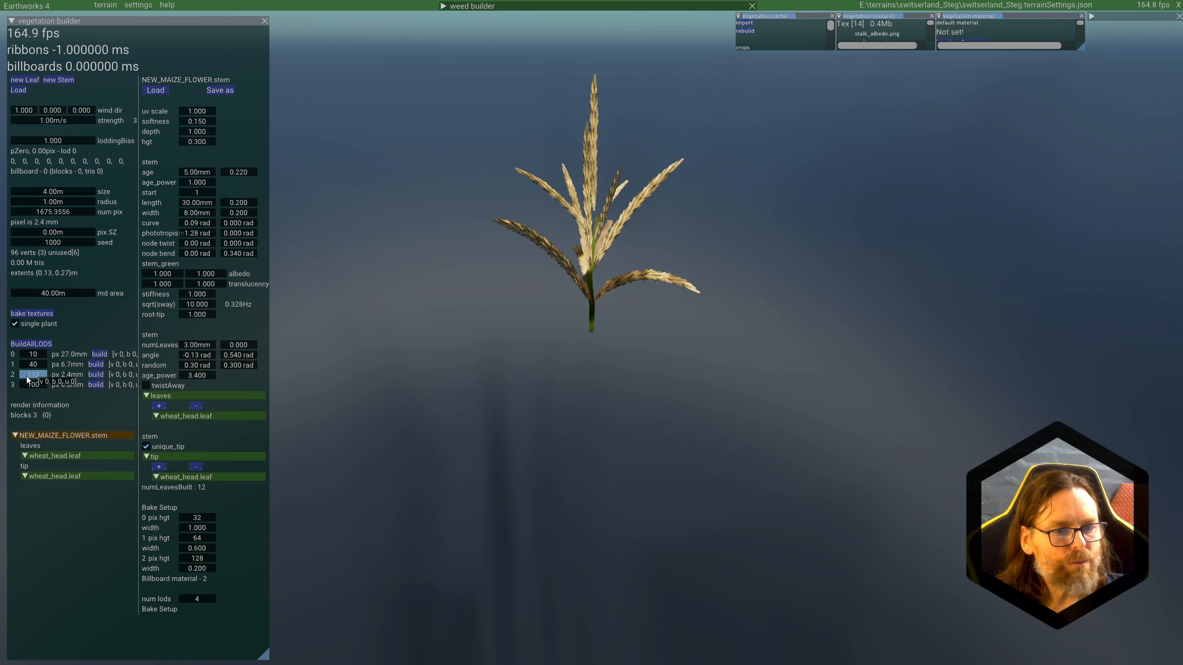
drag(39, 375, 36, 377)
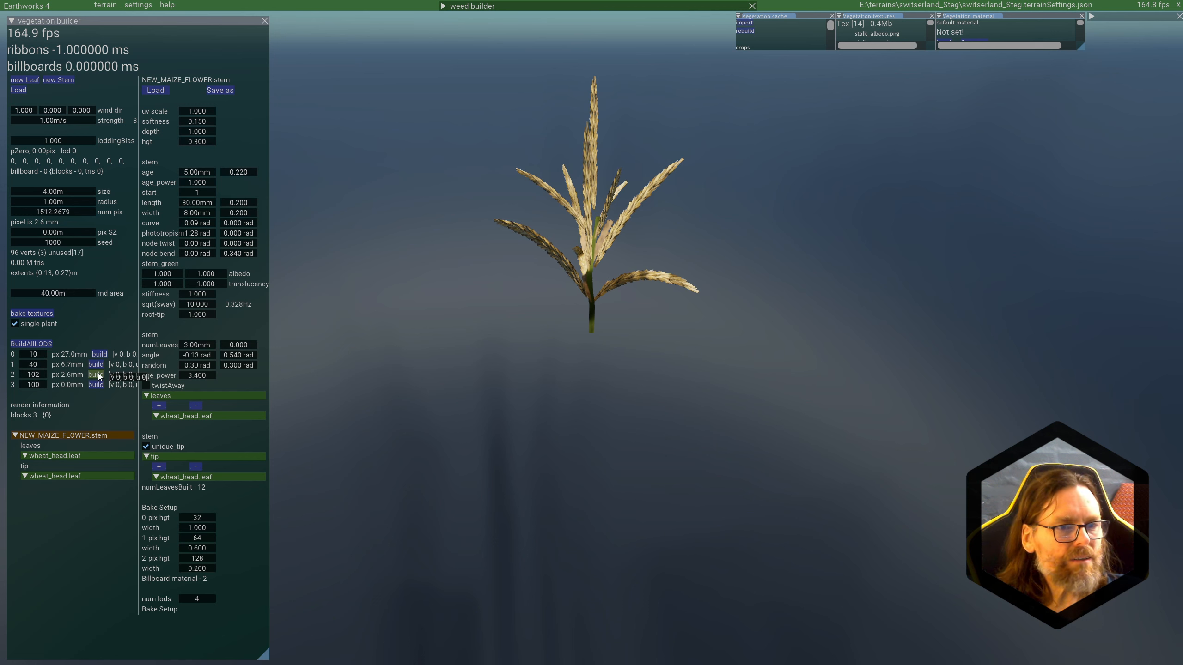
drag(38, 376, 31, 377)
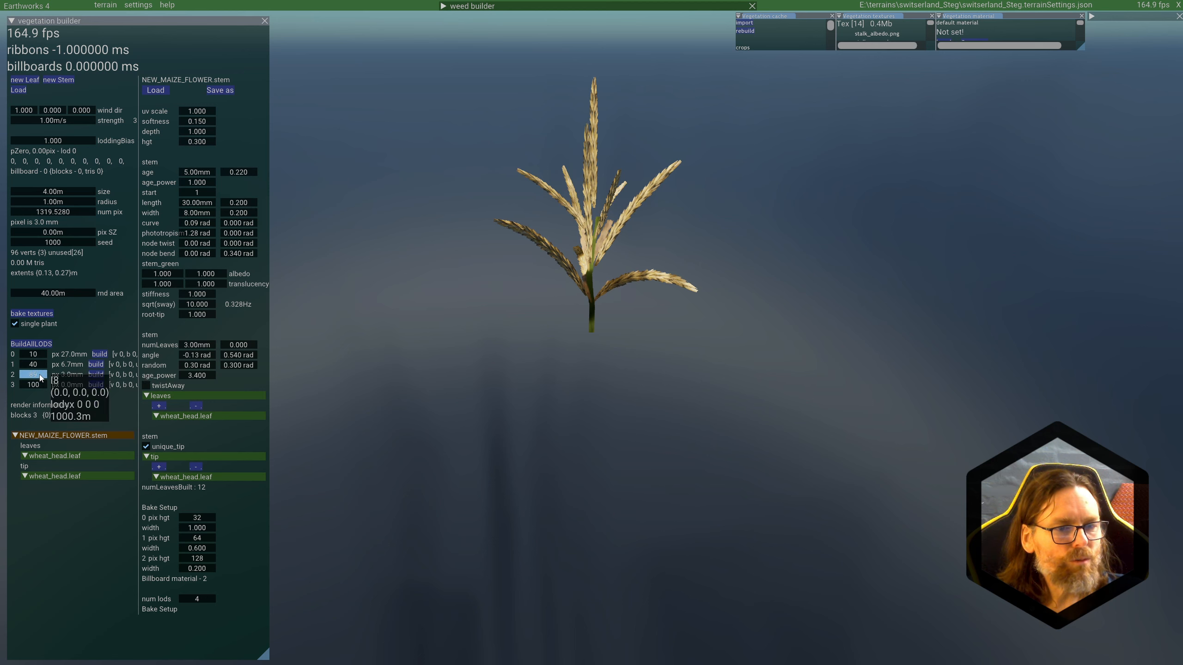
drag(37, 376, 35, 376)
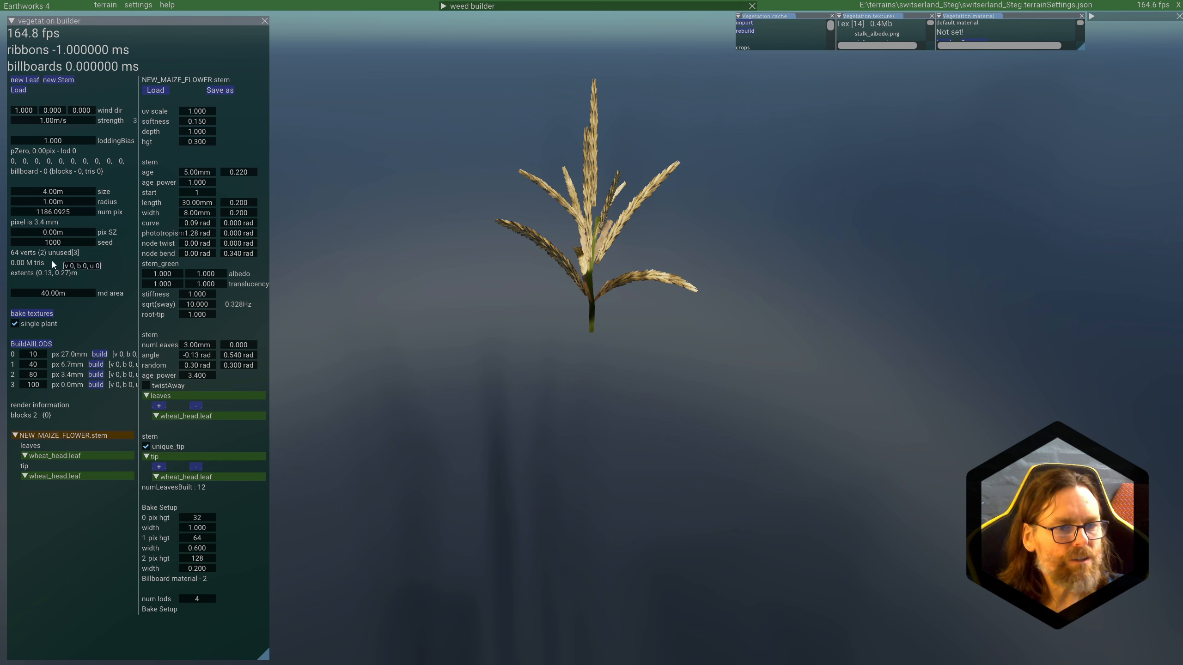
scroll(624, 242, down, 5)
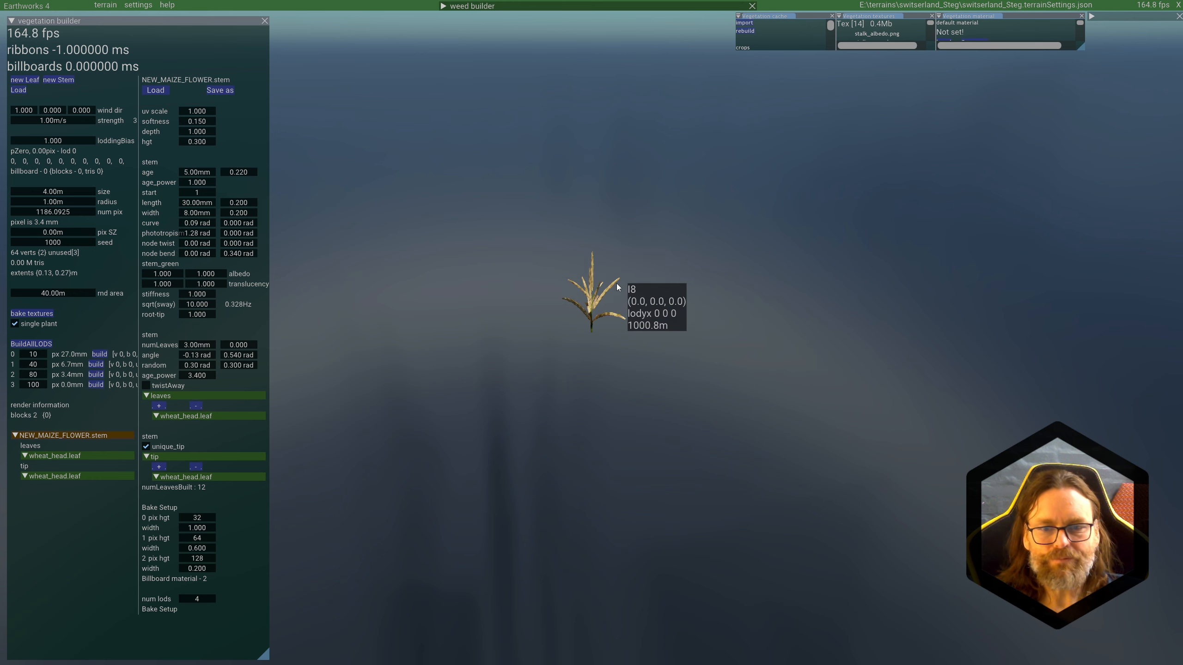
scroll(616, 284, up, 5)
scroll(616, 284, down, 5)
middle_drag(638, 338, 616, 328)
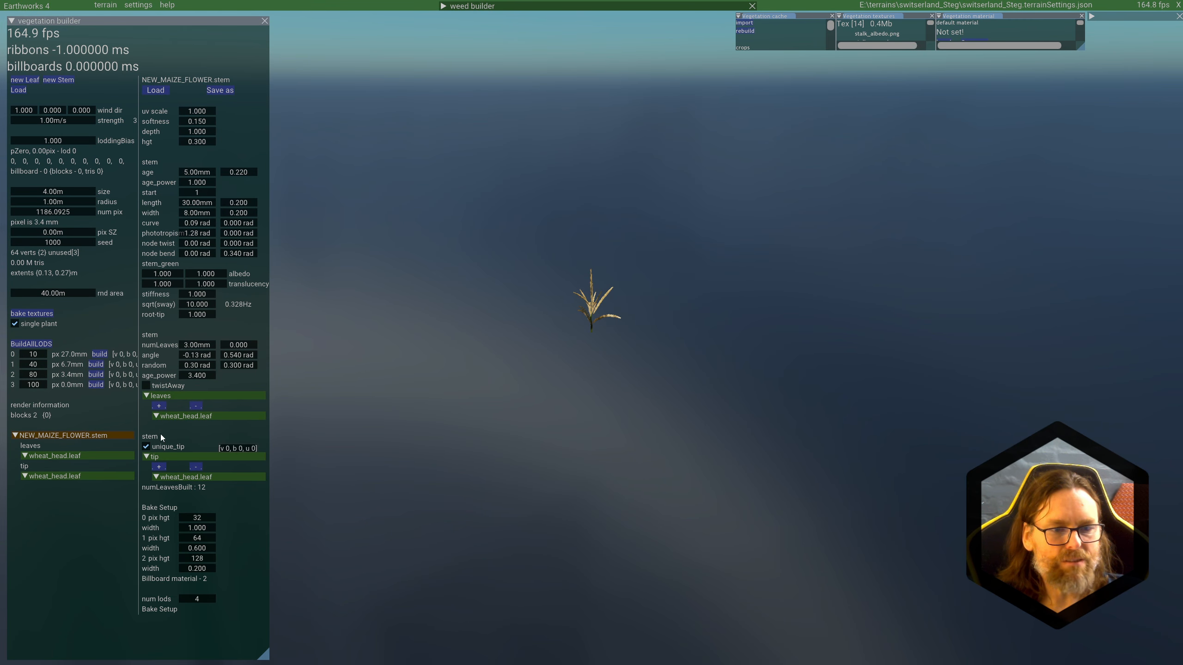
Step: Build LOD 0, 1, 2 and 3 in turn, viewing each from a suitable distance to compare them
click(103, 357)
scroll(643, 367, down, 6)
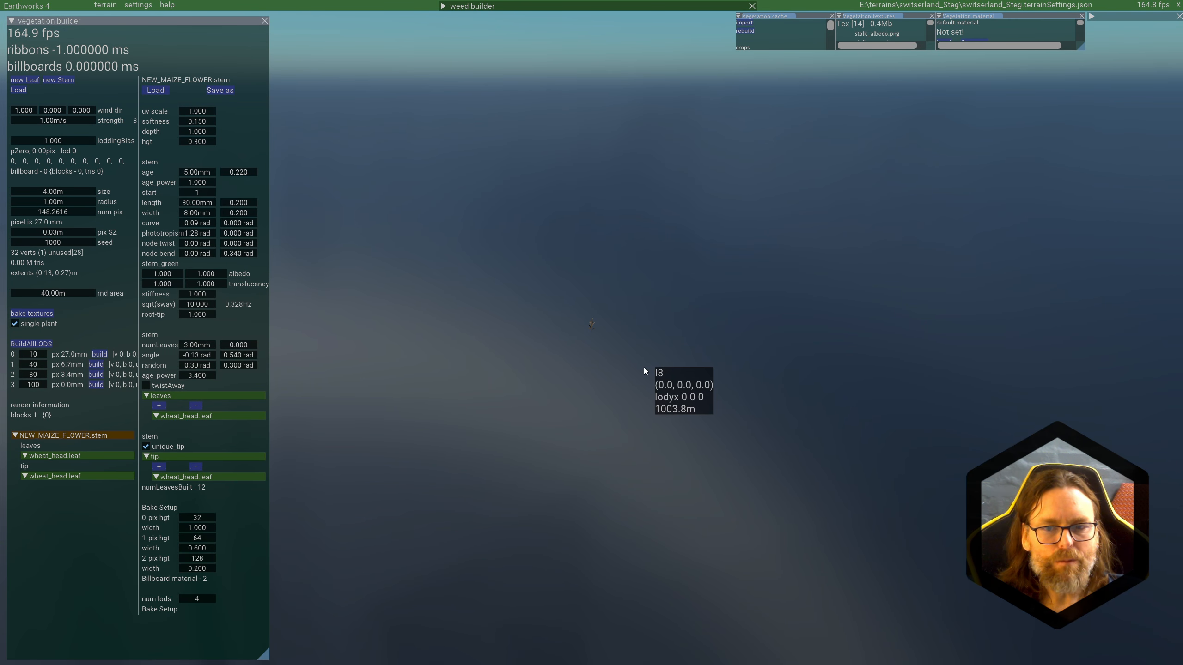
mouse_move(642, 367)
middle_down()
mouse_move(638, 401)
mouse_move(643, 383)
middle_up()
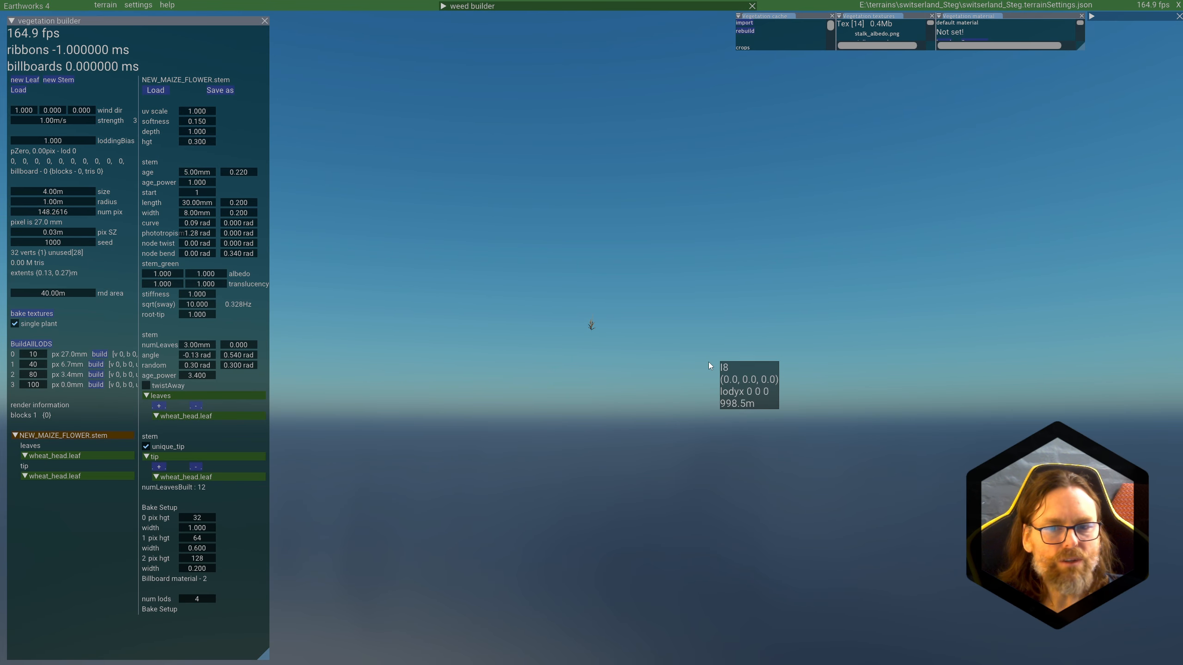
click(98, 366)
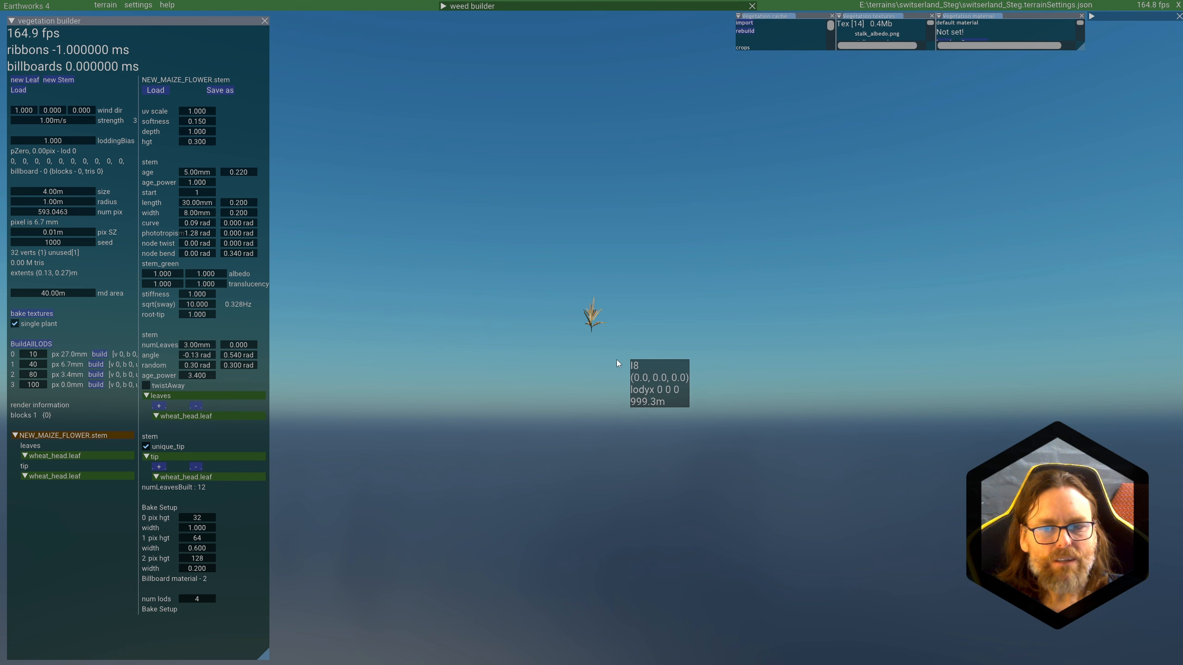
click(95, 375)
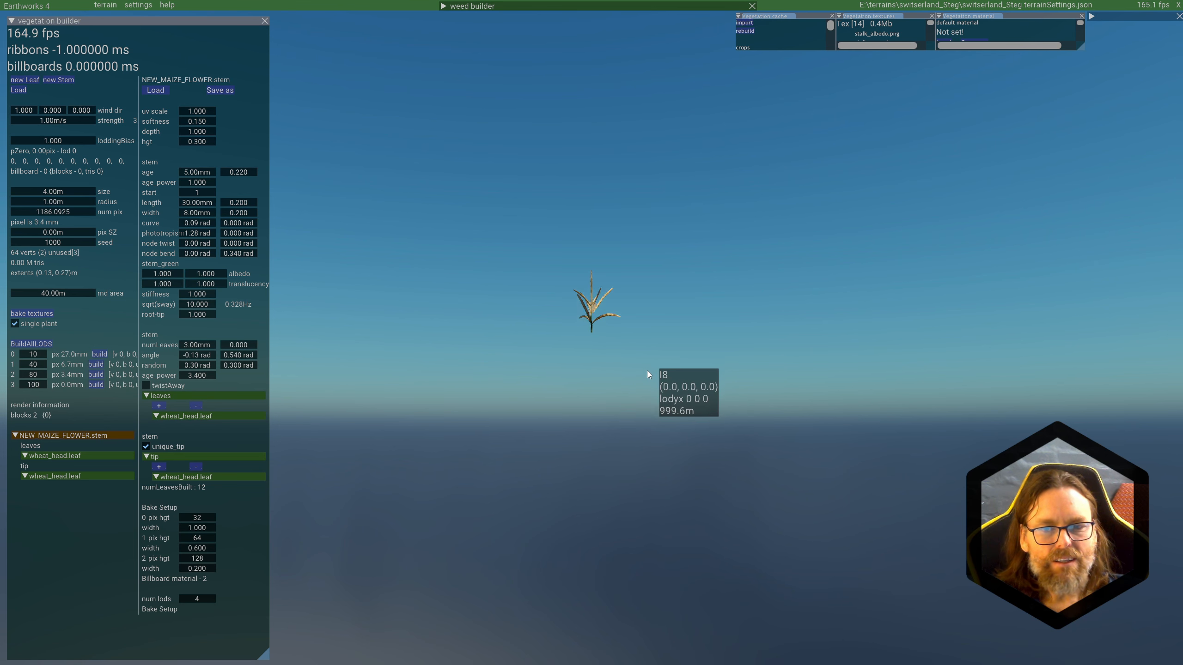
click(94, 385)
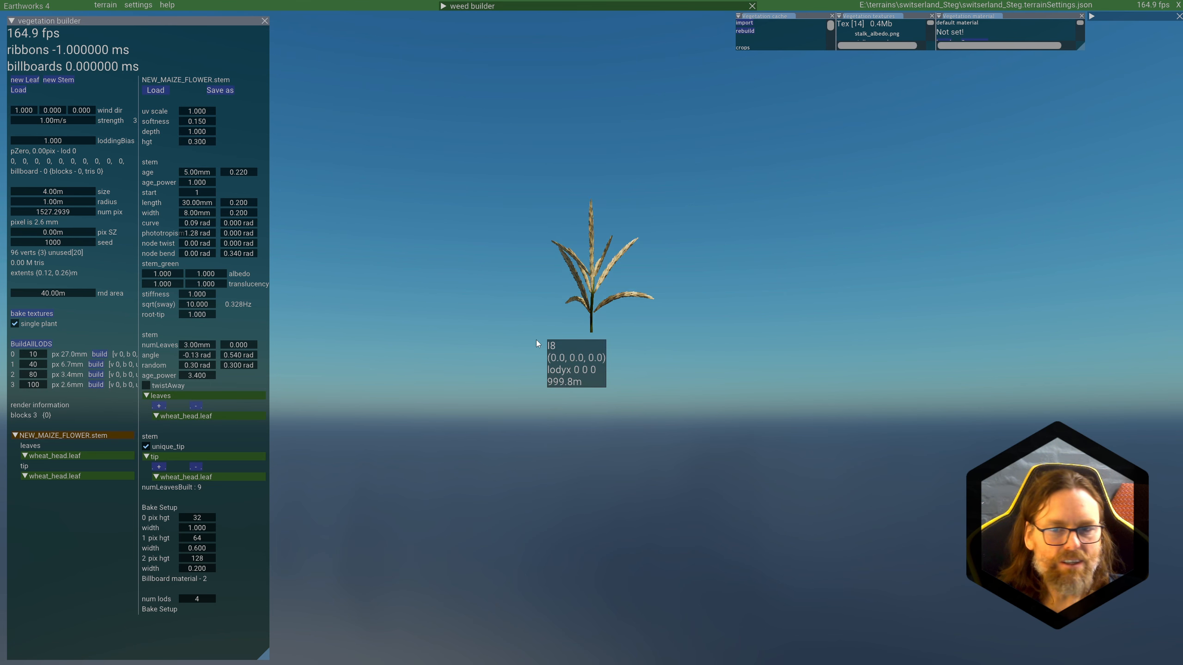
Step: Set LOD 3's pixel value to 284 and rebuild it
scroll(536, 340, up, 3)
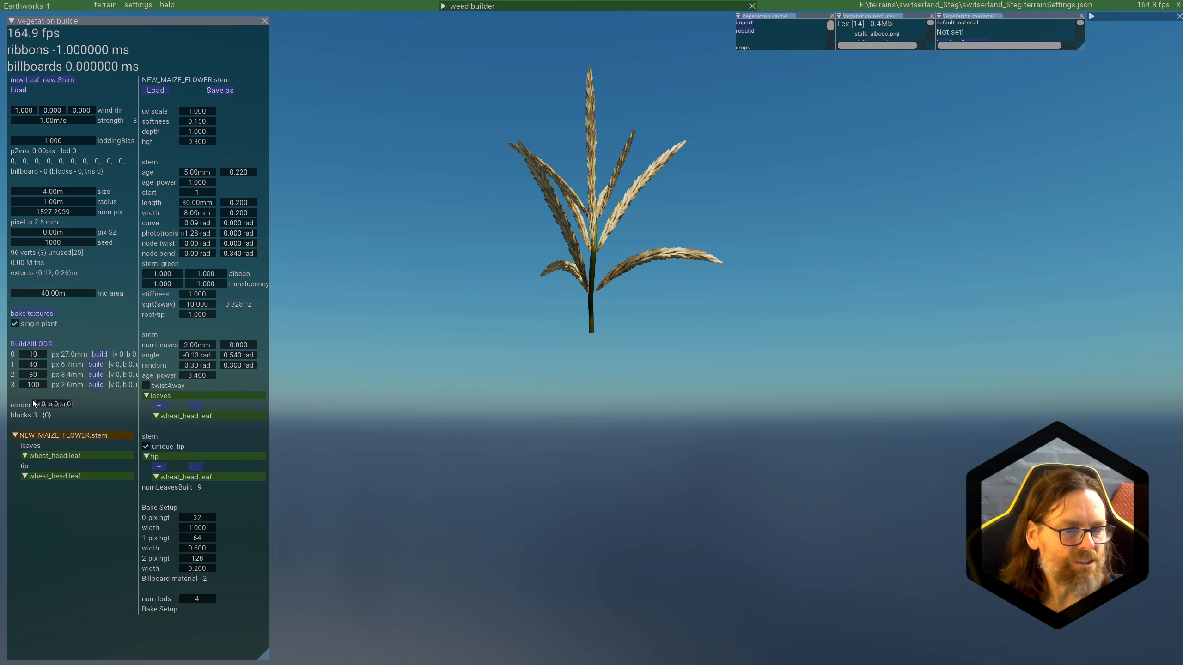
drag(24, 388, 120, 386)
click(100, 386)
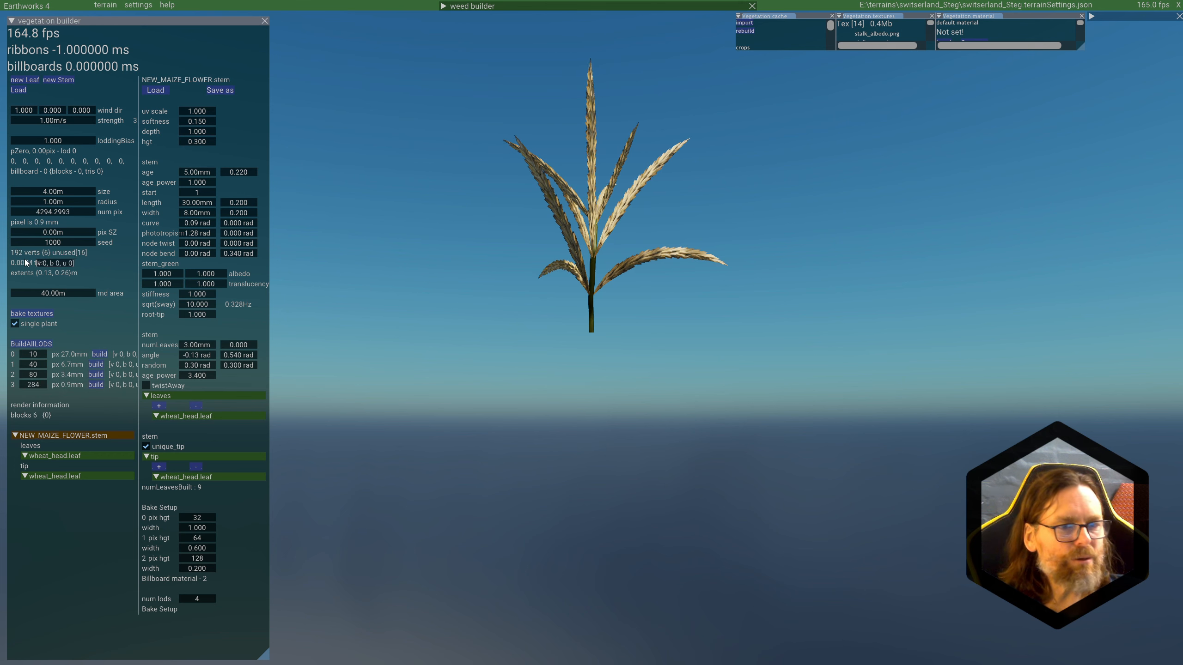
Step: Set the wind strength to 13.10 m/s and collapse the NEW_MAIZE_FLOWER.stem part tree
middle_drag(699, 202, 736, 196)
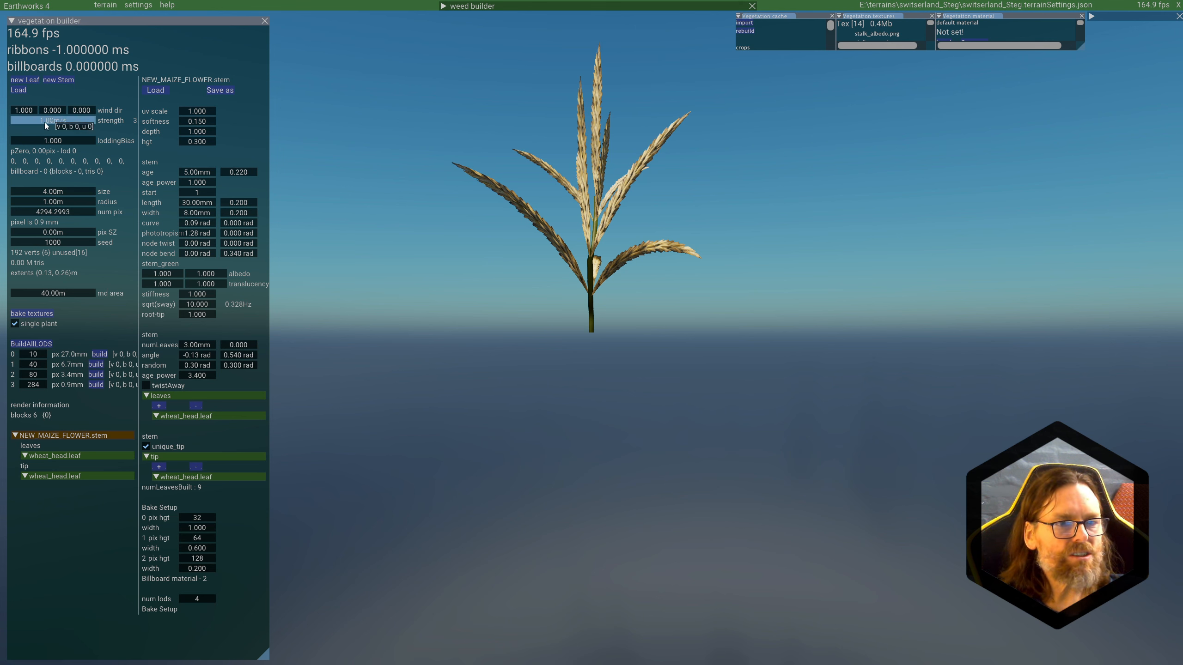
drag(45, 121, 100, 124)
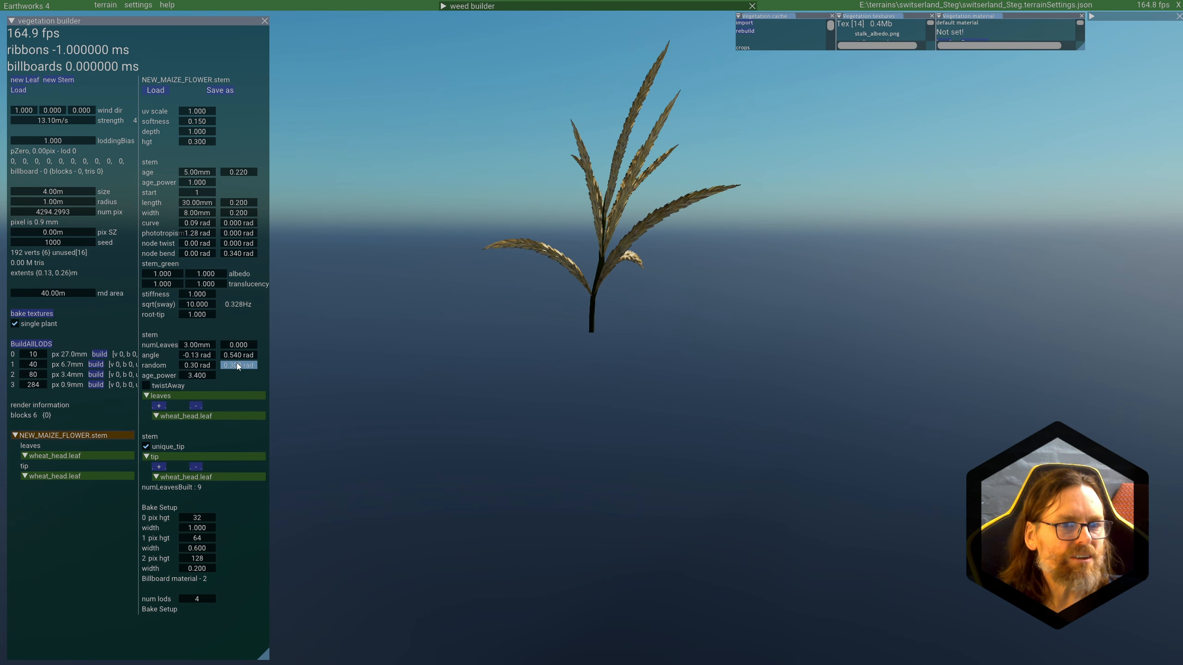
click(63, 437)
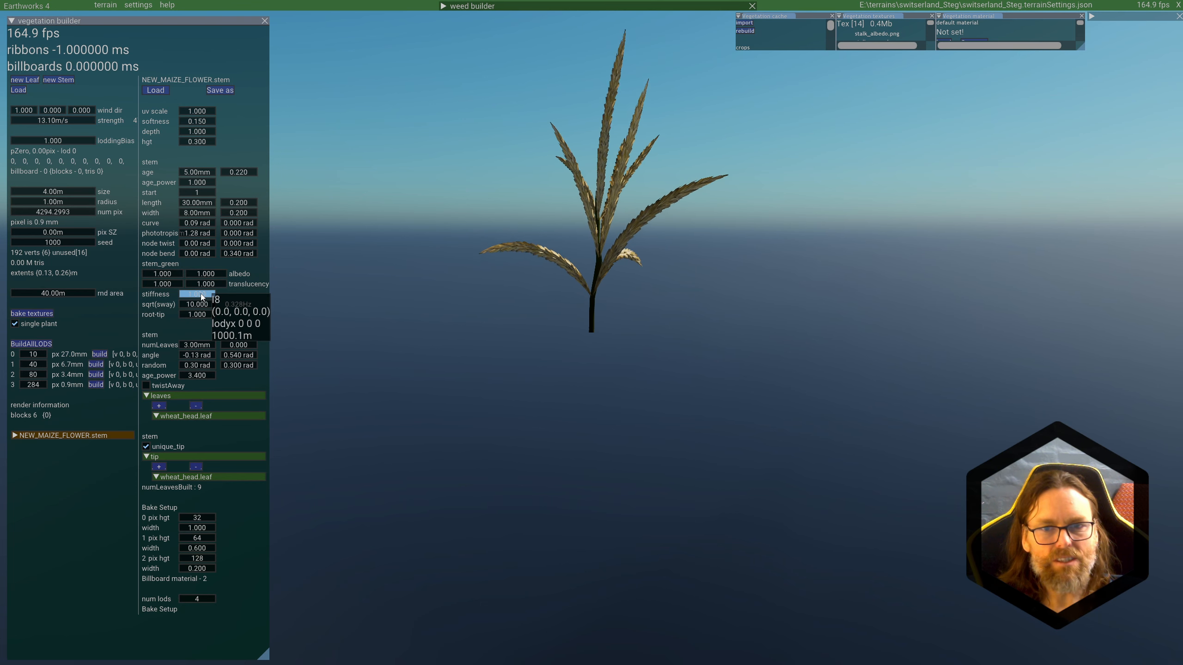
Step: Try softer and stiffer values for the stem in the wind, settling its stiffness at 1.500
drag(200, 294, 190, 296)
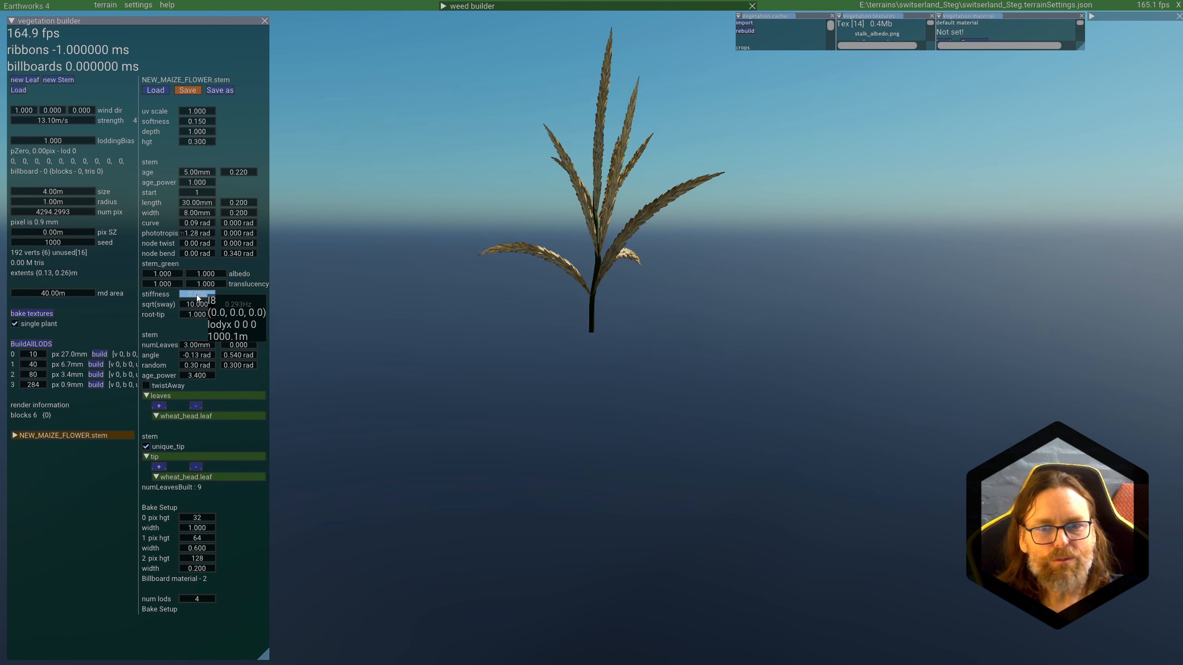
drag(196, 294, 237, 303)
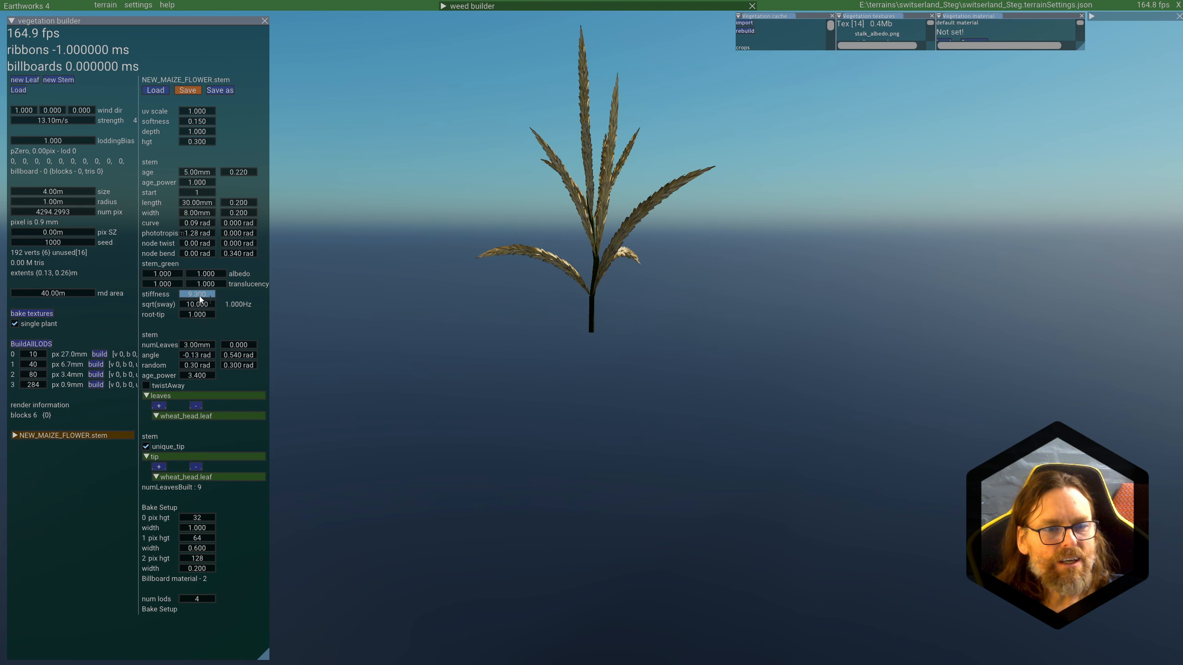
drag(197, 297, 174, 295)
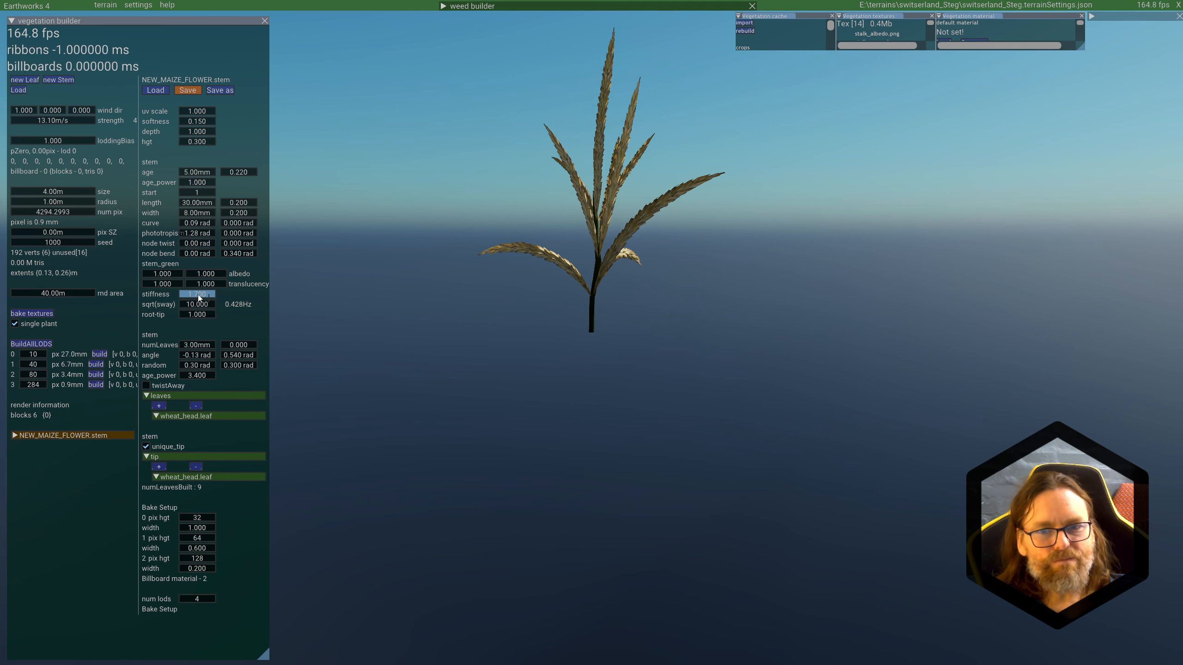
drag(198, 295, 196, 297)
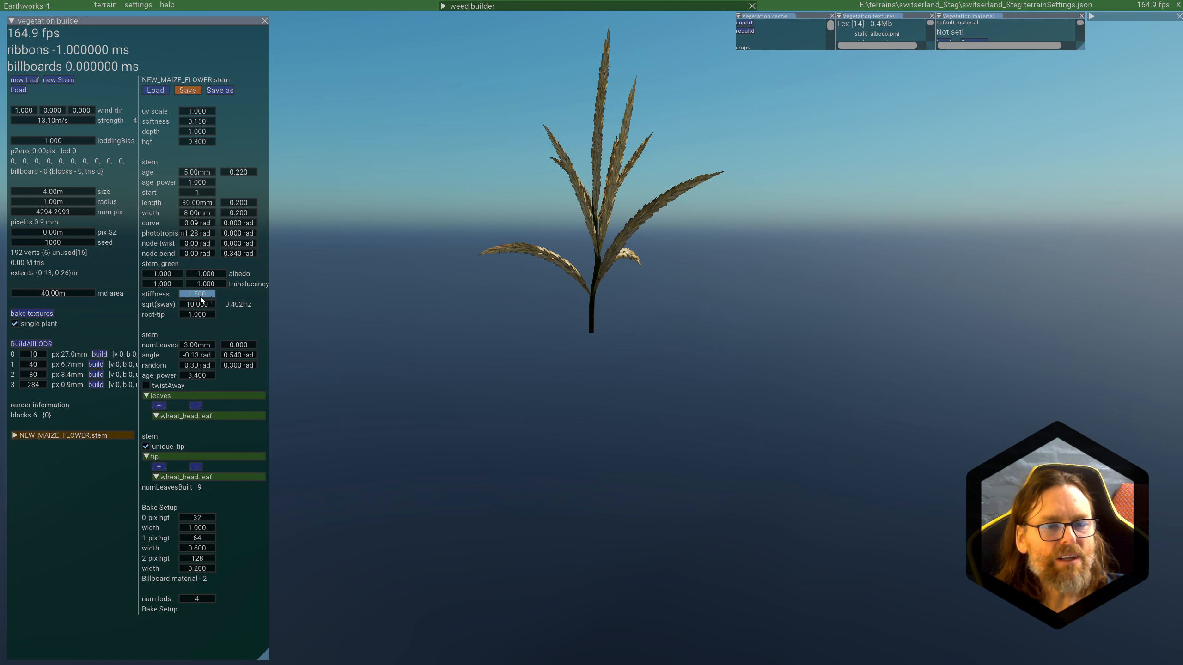
drag(198, 292, 199, 295)
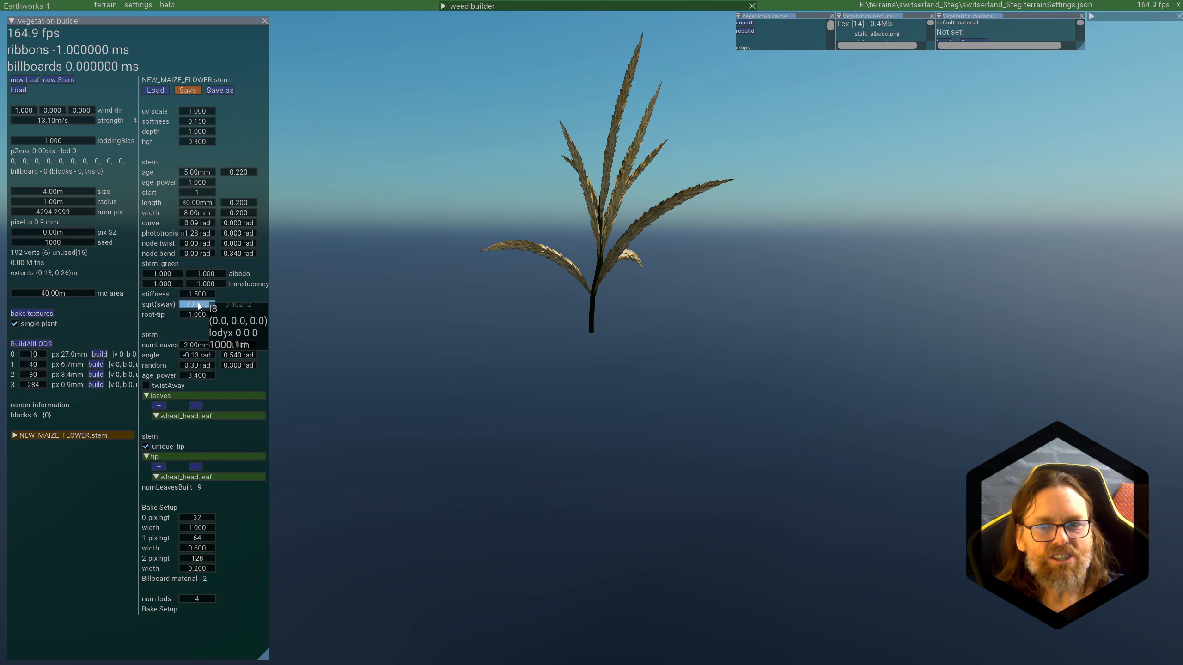
Step: Set the stem's sqrt(sway) value to 25.710
drag(199, 304, 279, 309)
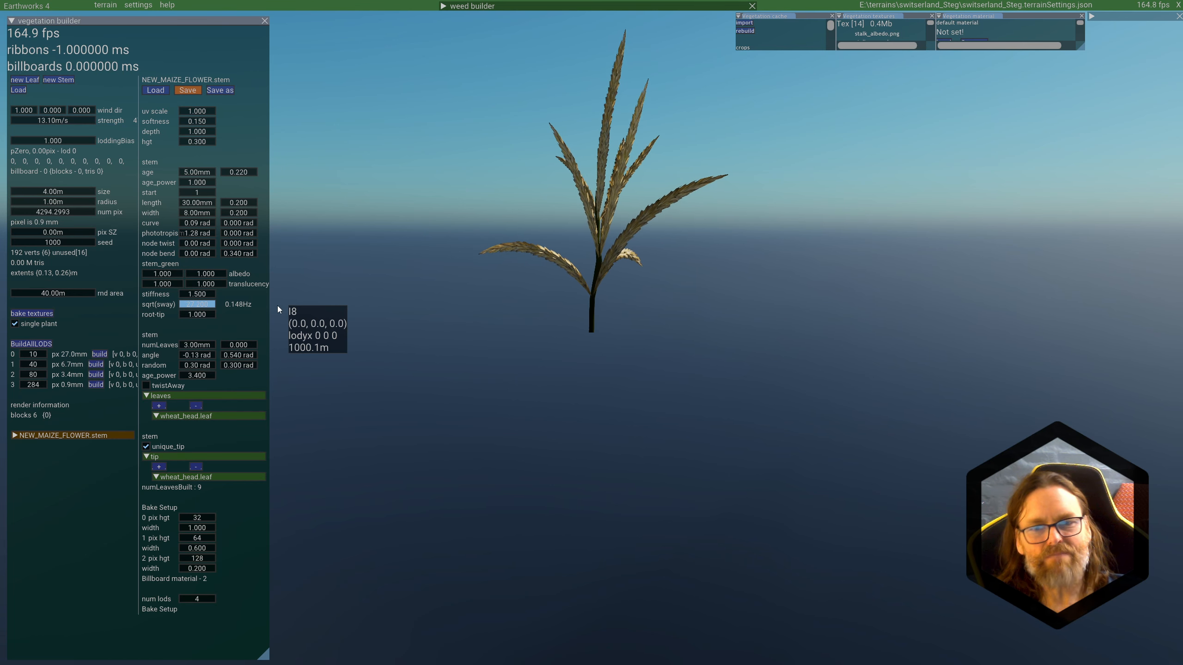
drag(279, 310, 253, 305)
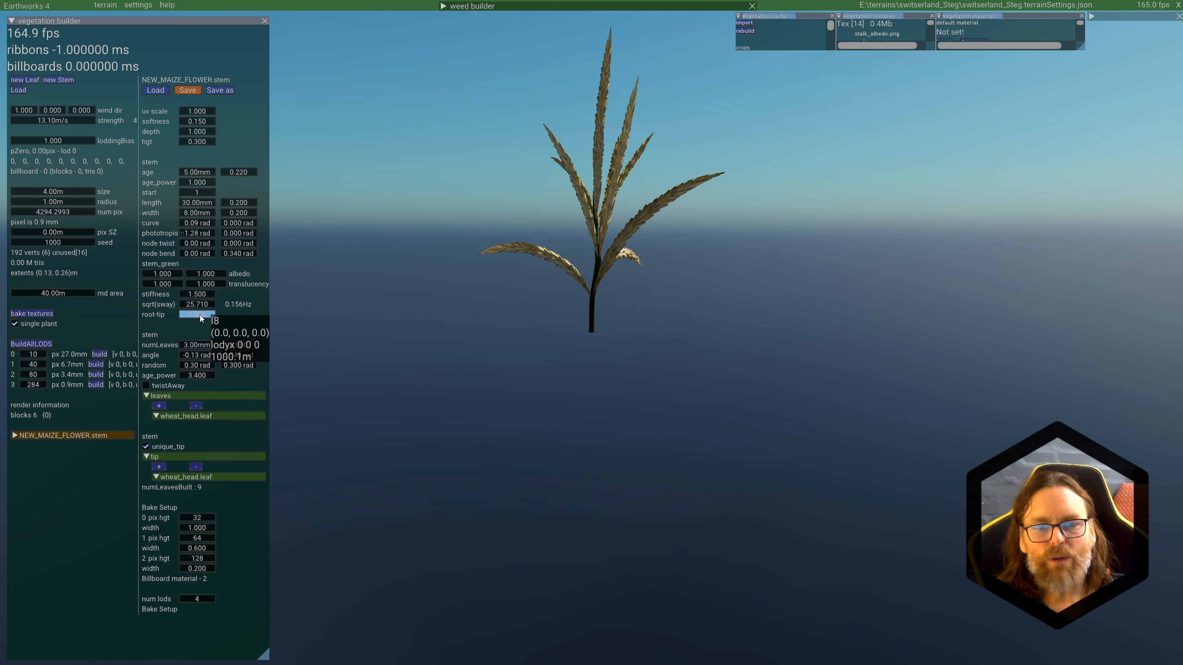
Step: Try low and high root-tip values for the stem, settle on 0.750 and save the stem
drag(199, 315, 150, 318)
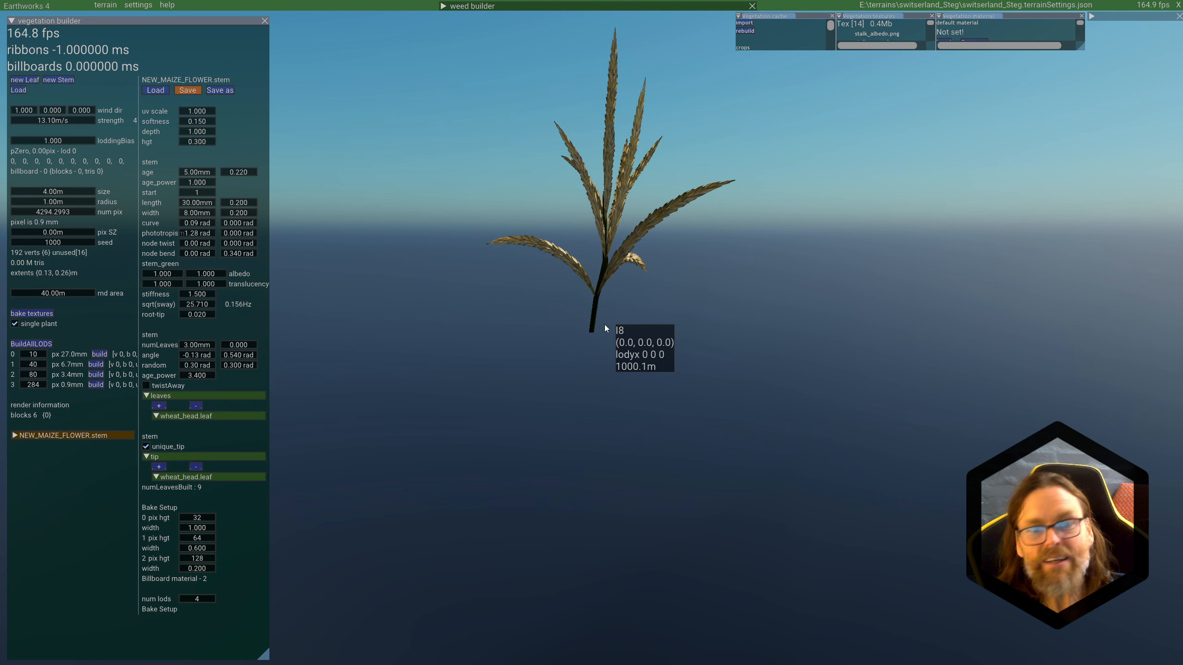
double_click(199, 315)
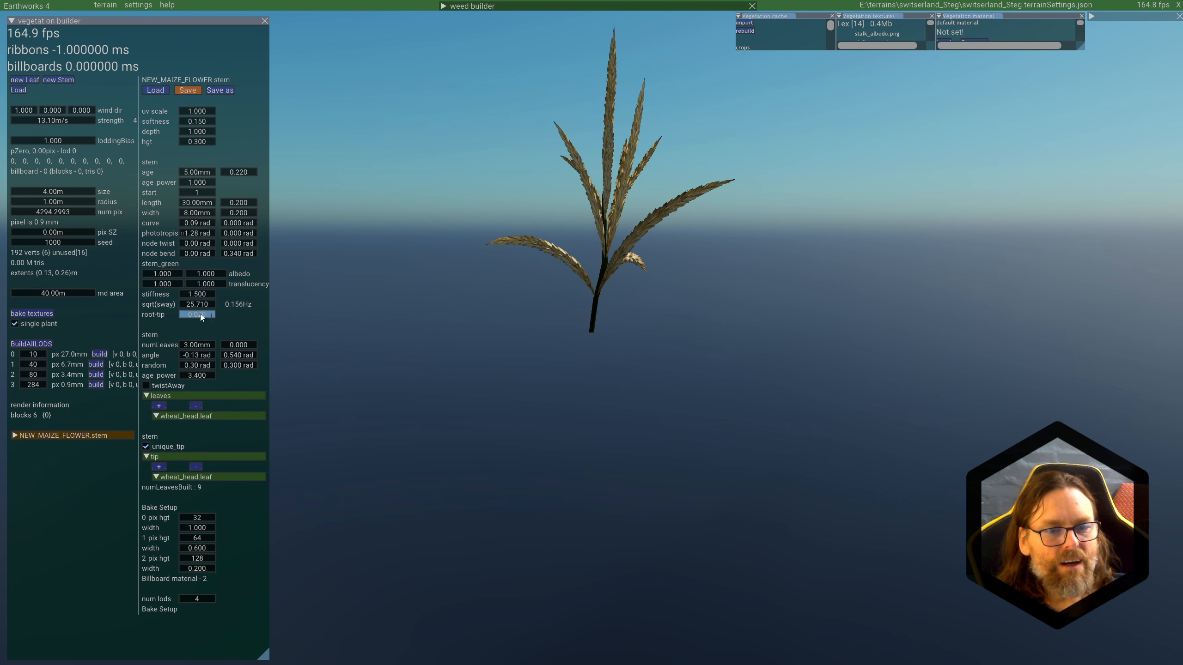
drag(200, 315, 244, 311)
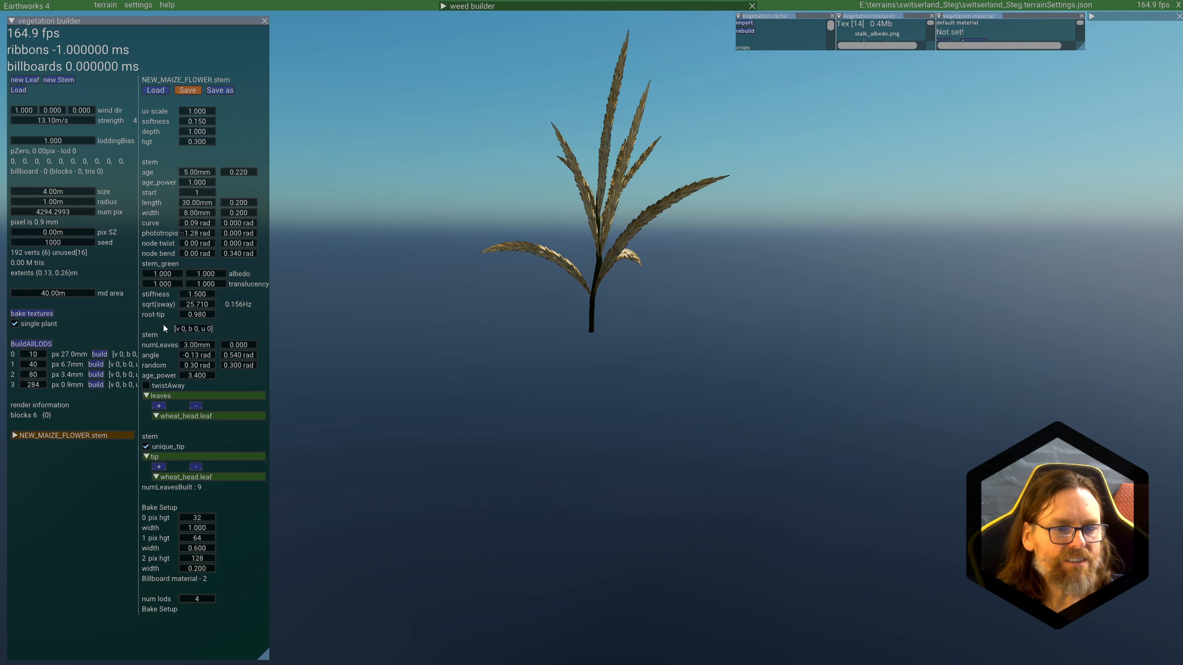
drag(199, 317, 233, 316)
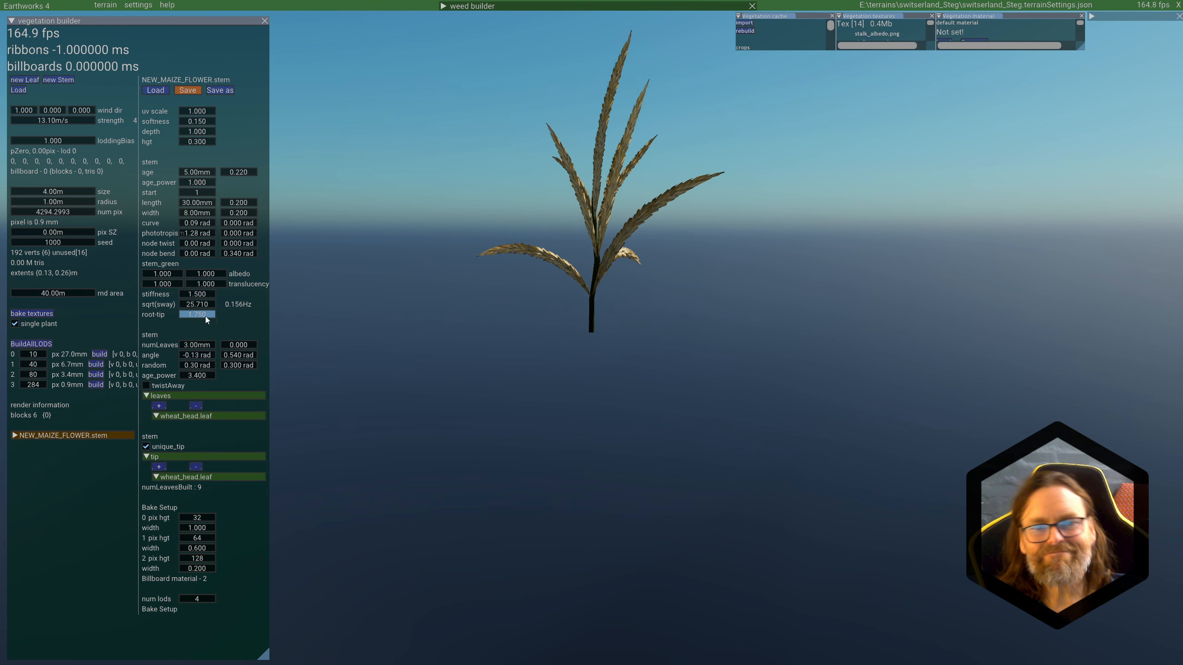
mouse_move(206, 315)
mouse_down()
mouse_move(143, 322)
mouse_move(222, 316)
mouse_up()
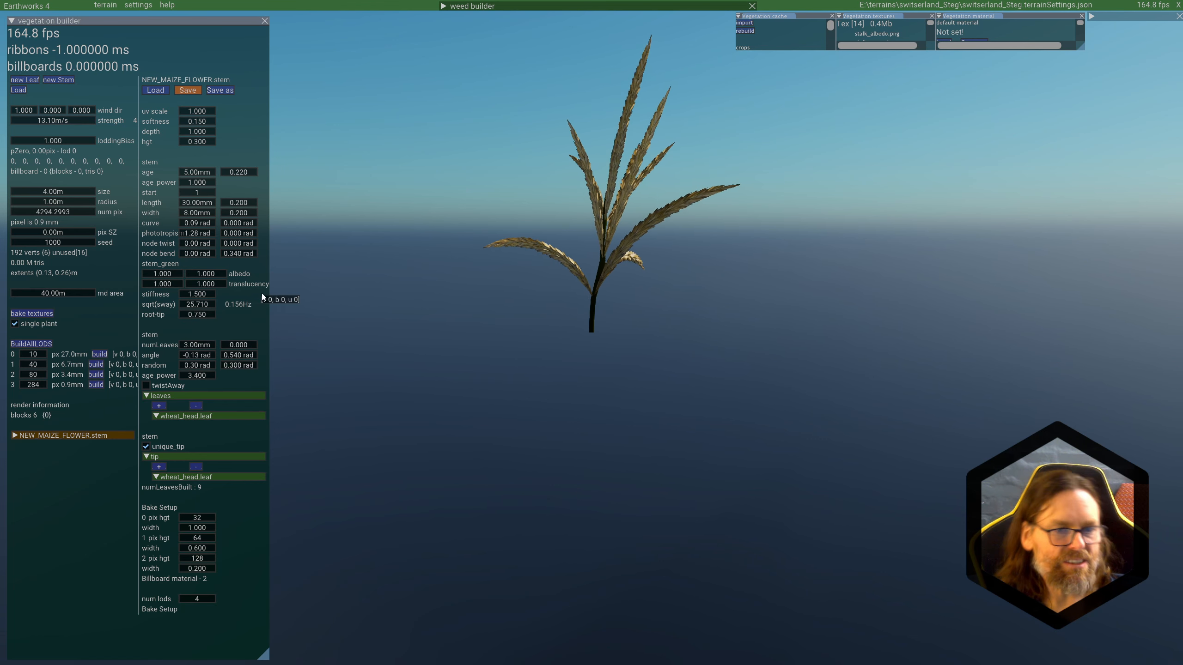
click(187, 90)
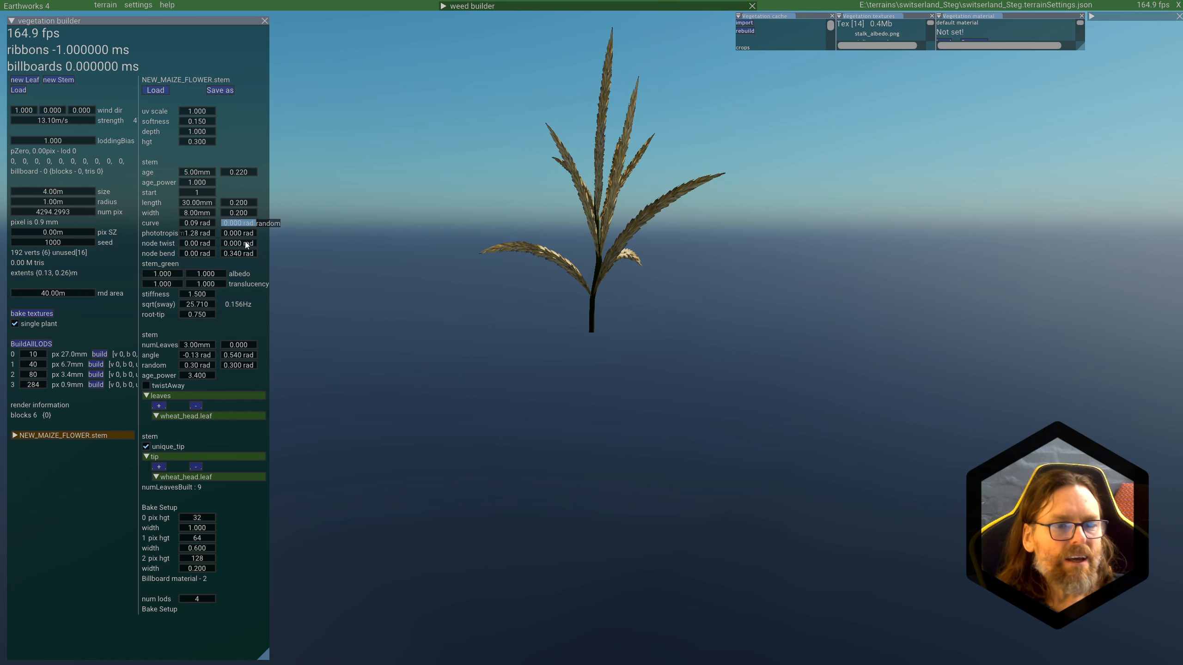
Step: Open the wheat_head leaf used under the stem's leaves and tune its stiffness to 2.400 and sqrt(sway) to 19.610
click(16, 435)
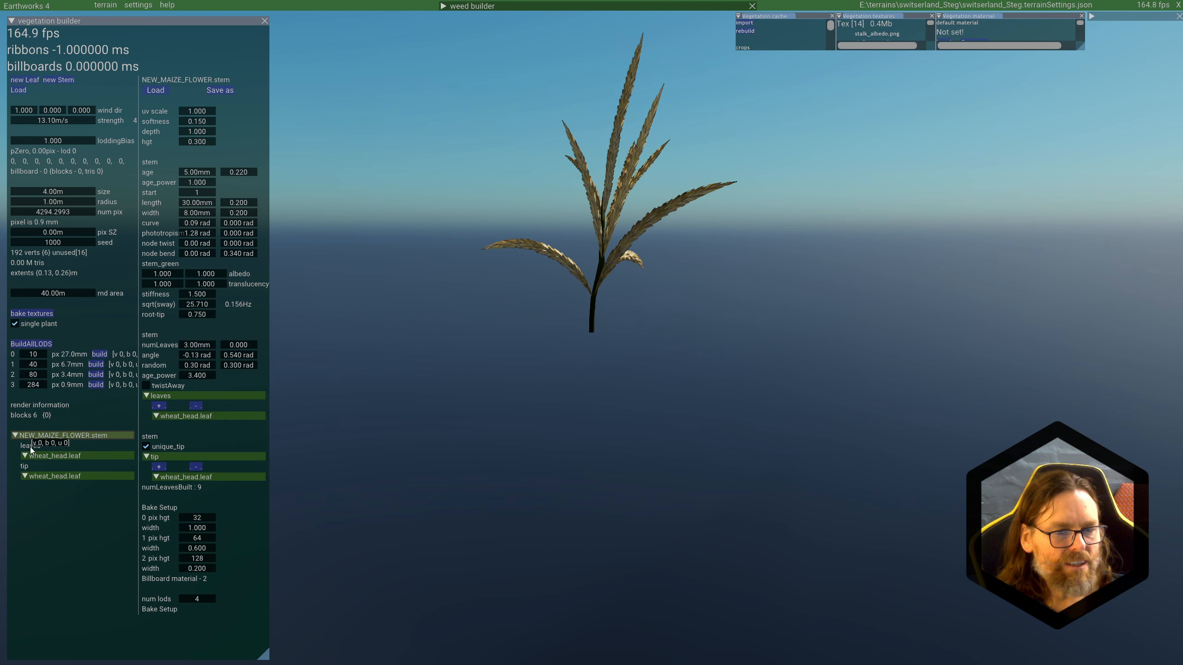
click(64, 459)
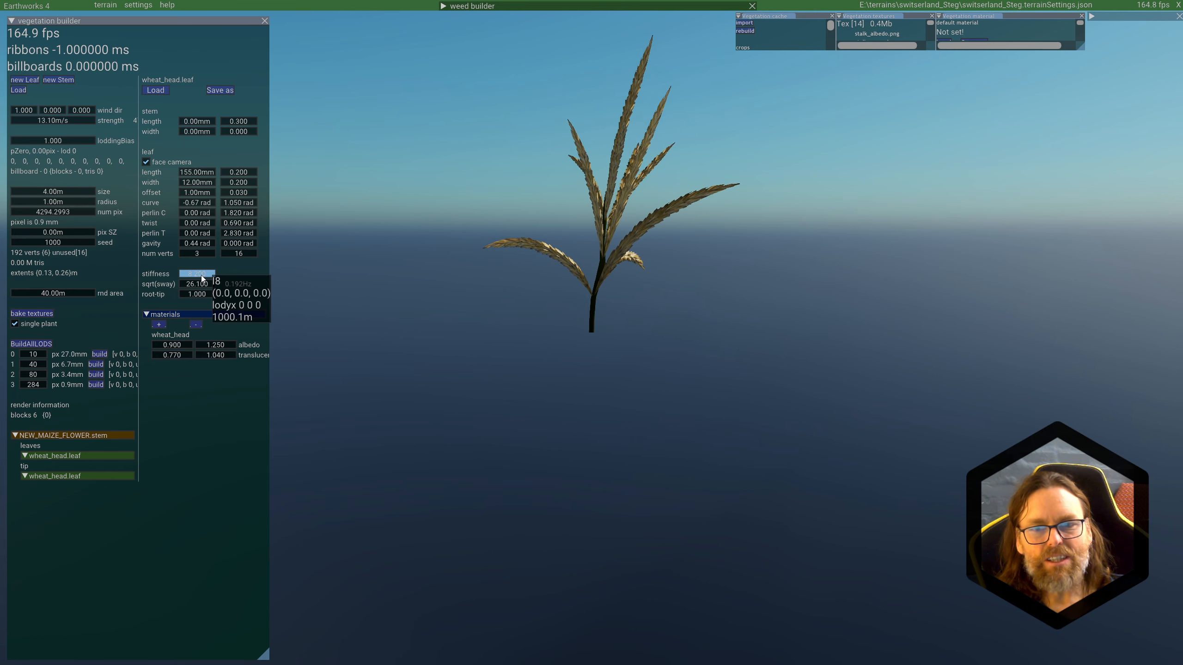
drag(202, 275, 154, 279)
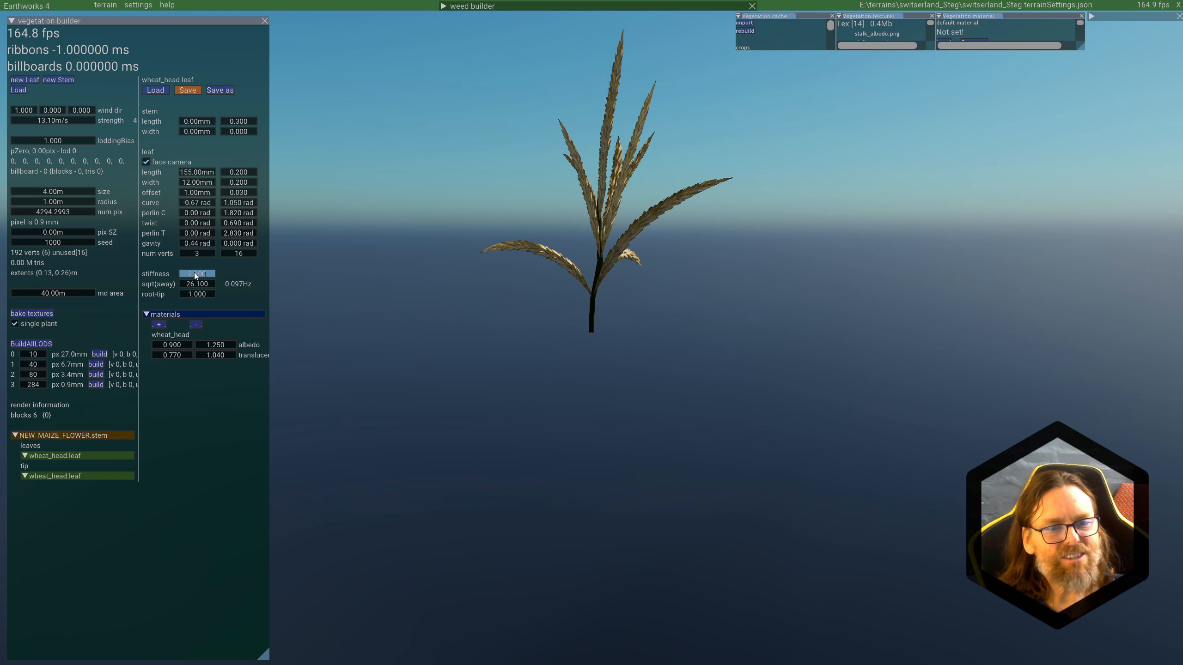
drag(195, 276, 198, 279)
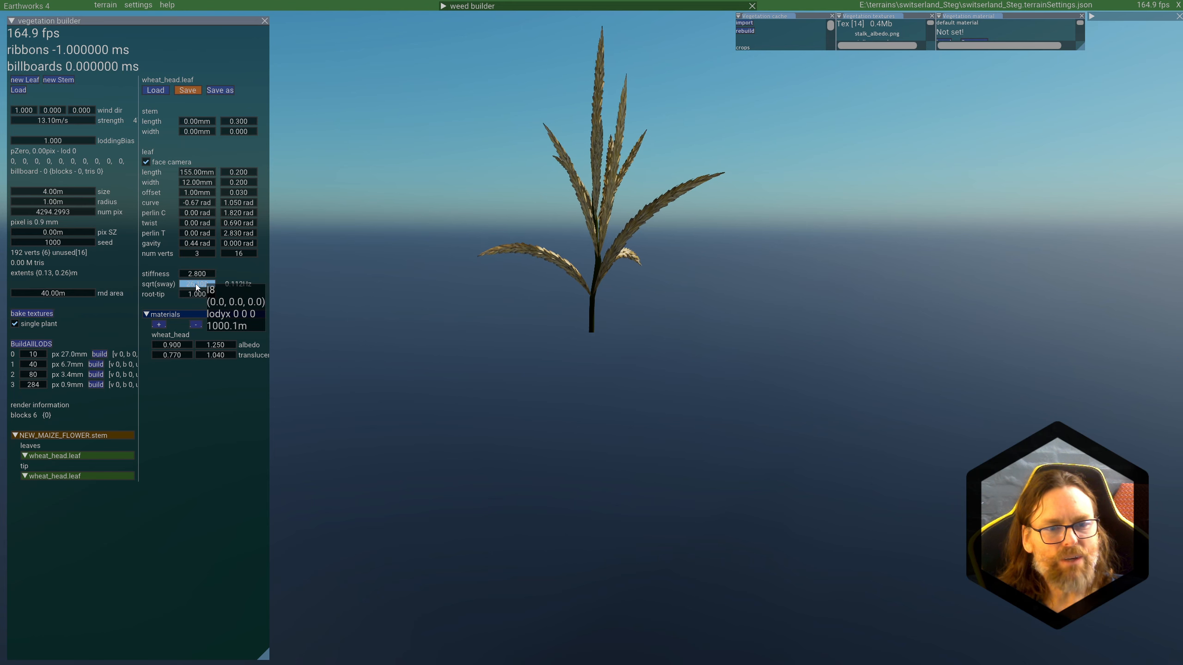
mouse_move(196, 283)
mouse_down()
mouse_move(175, 286)
mouse_move(193, 278)
mouse_up()
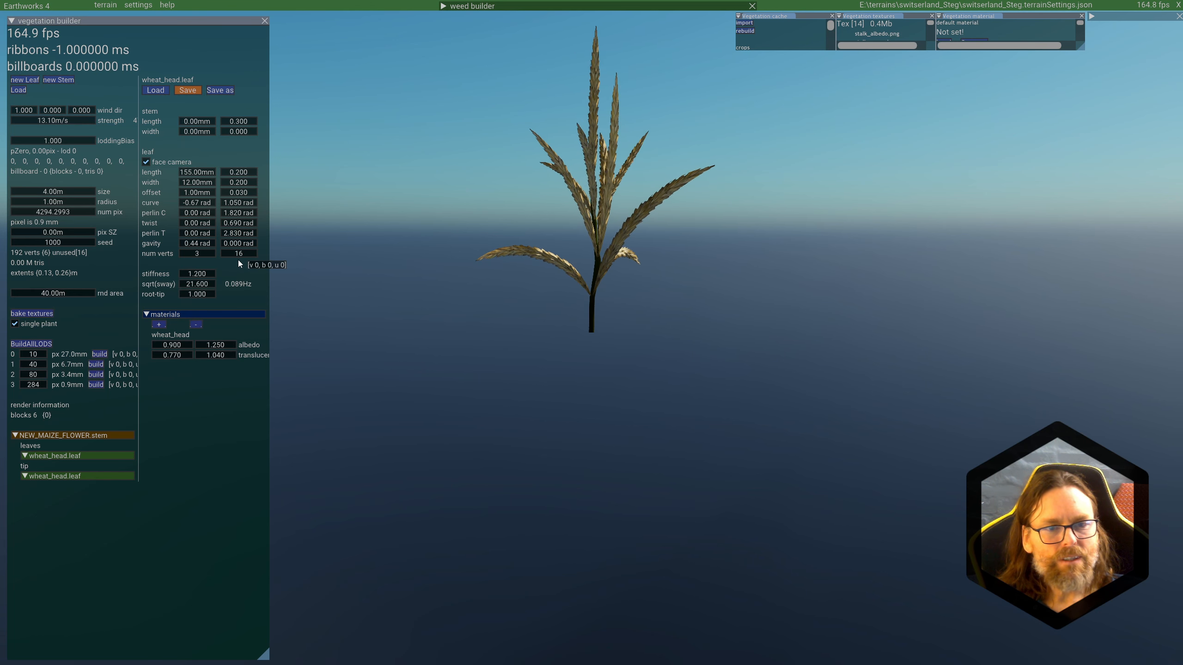
double_click(203, 285)
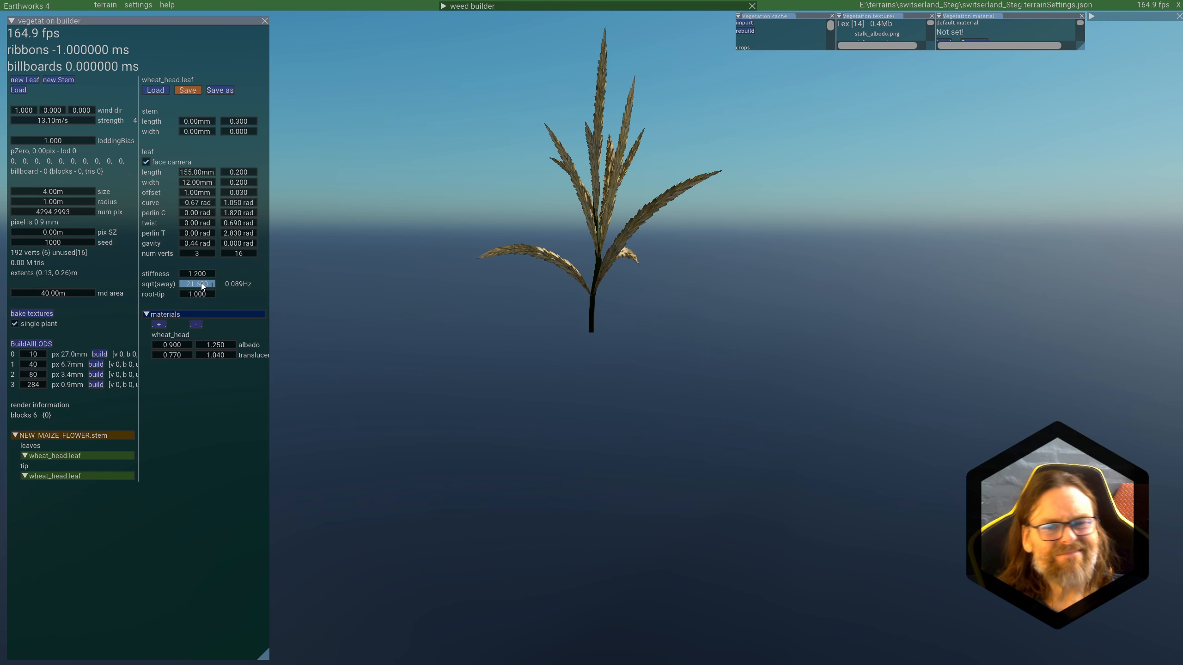
drag(202, 276, 195, 288)
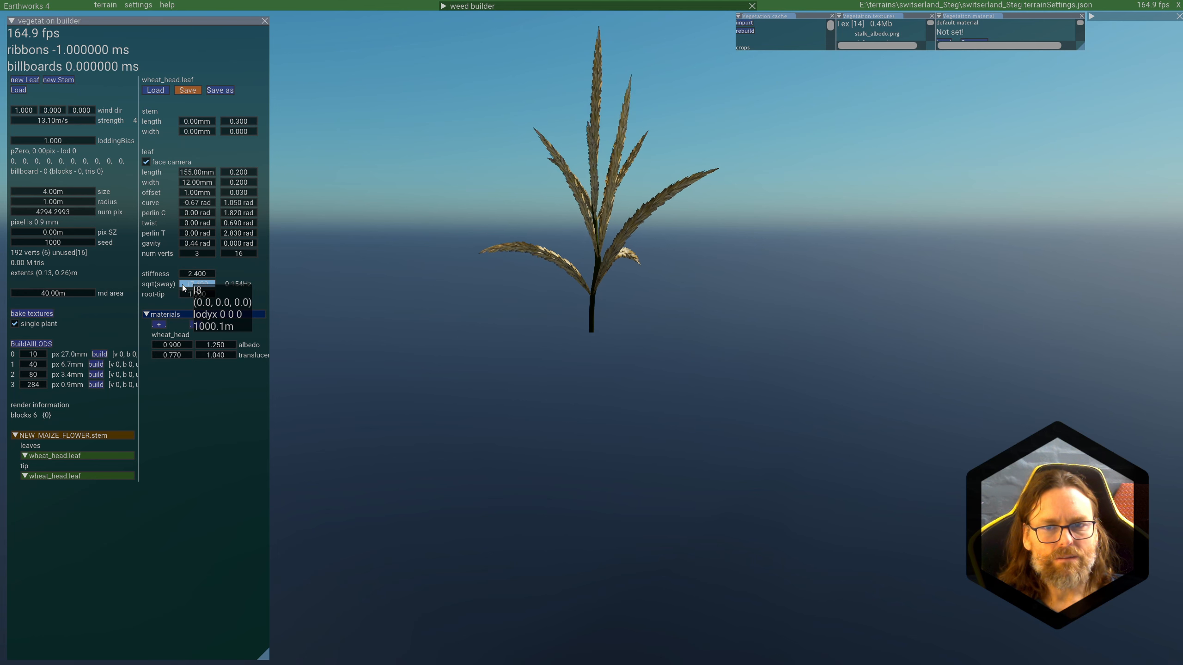
mouse_move(183, 287)
mouse_down()
mouse_move(85, 288)
mouse_move(170, 284)
mouse_up()
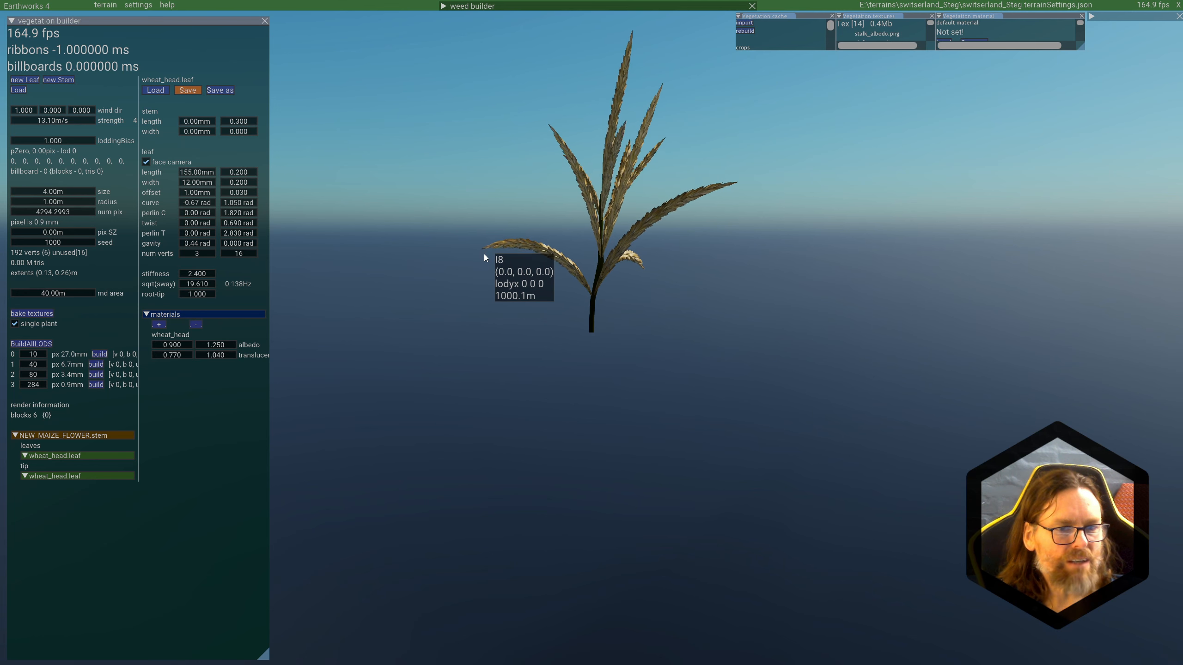
Step: Set the wheat_head leaf's root-tip value to 0.540 and save the leaf
mouse_move(202, 295)
mouse_down()
mouse_move(172, 296)
mouse_move(199, 297)
mouse_up()
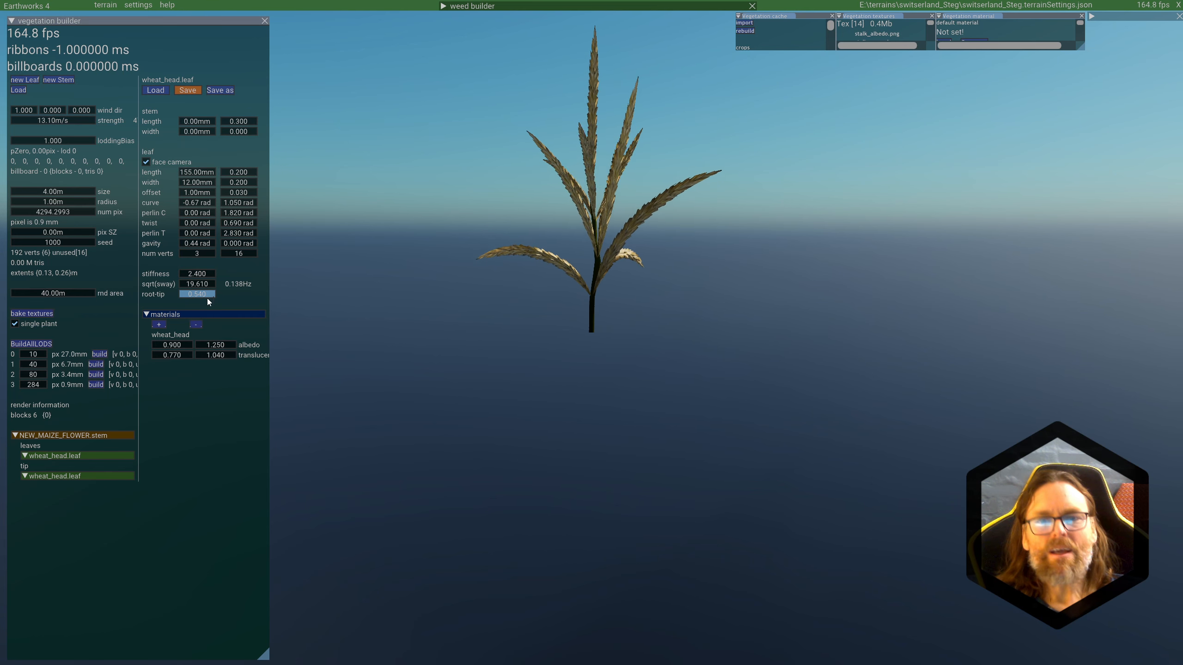
click(178, 91)
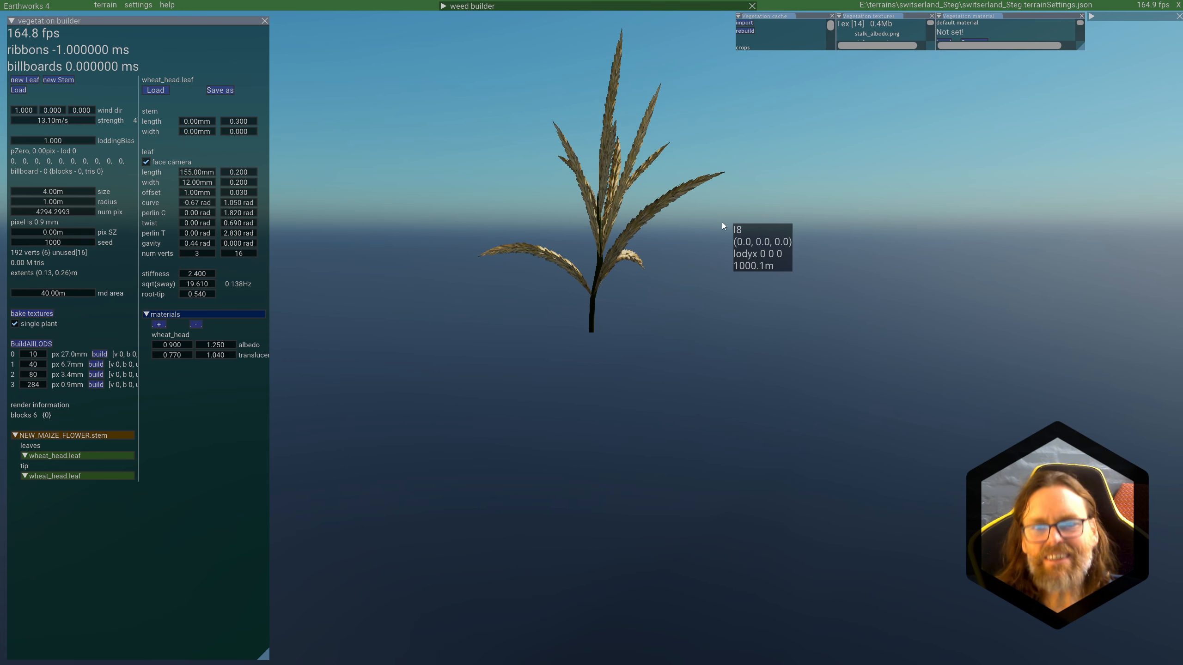
Step: View the plant from another side and return to the NEW_MAIZE_FLOWER stem's settings
middle_drag(665, 282, 750, 244)
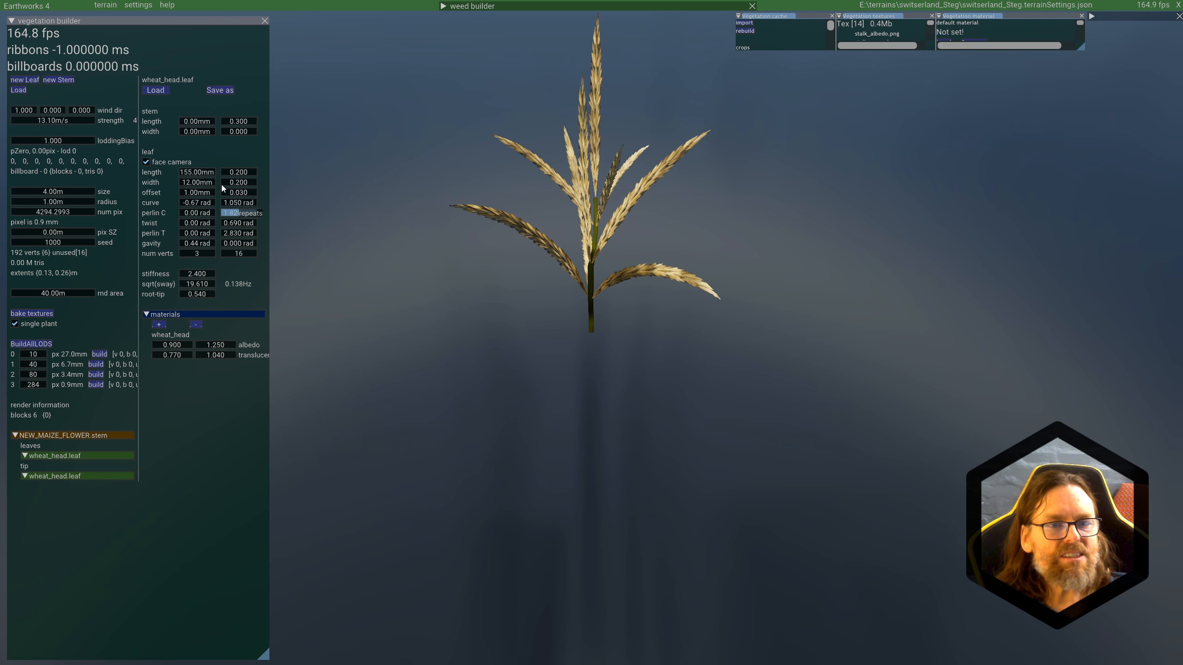
click(65, 435)
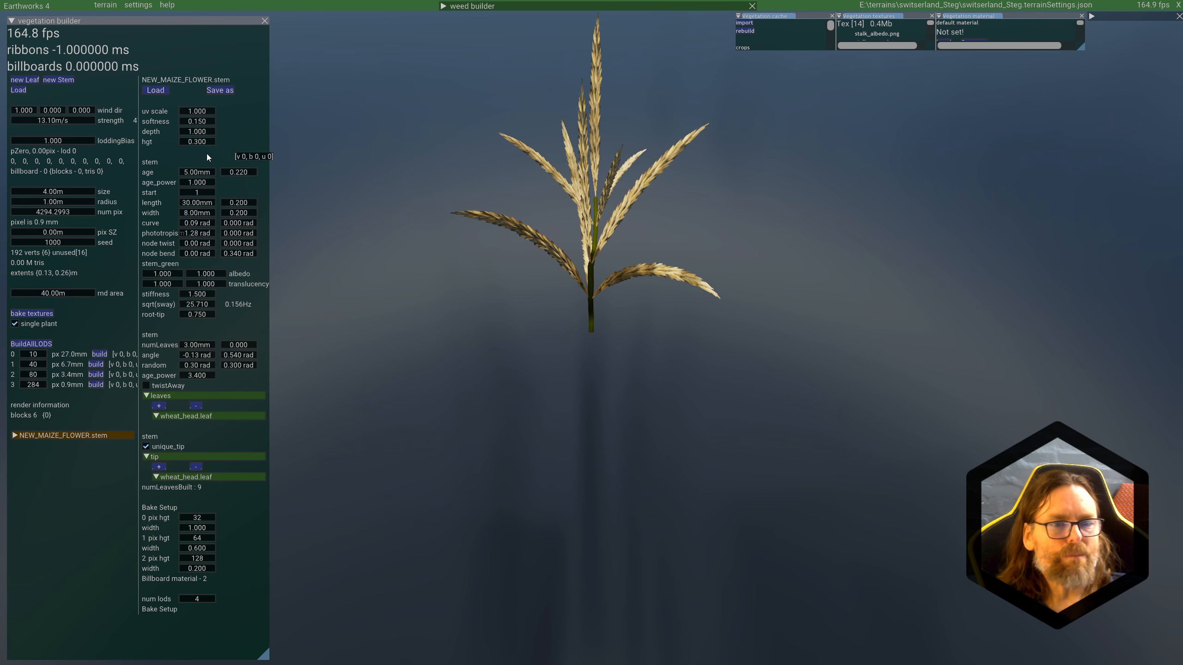
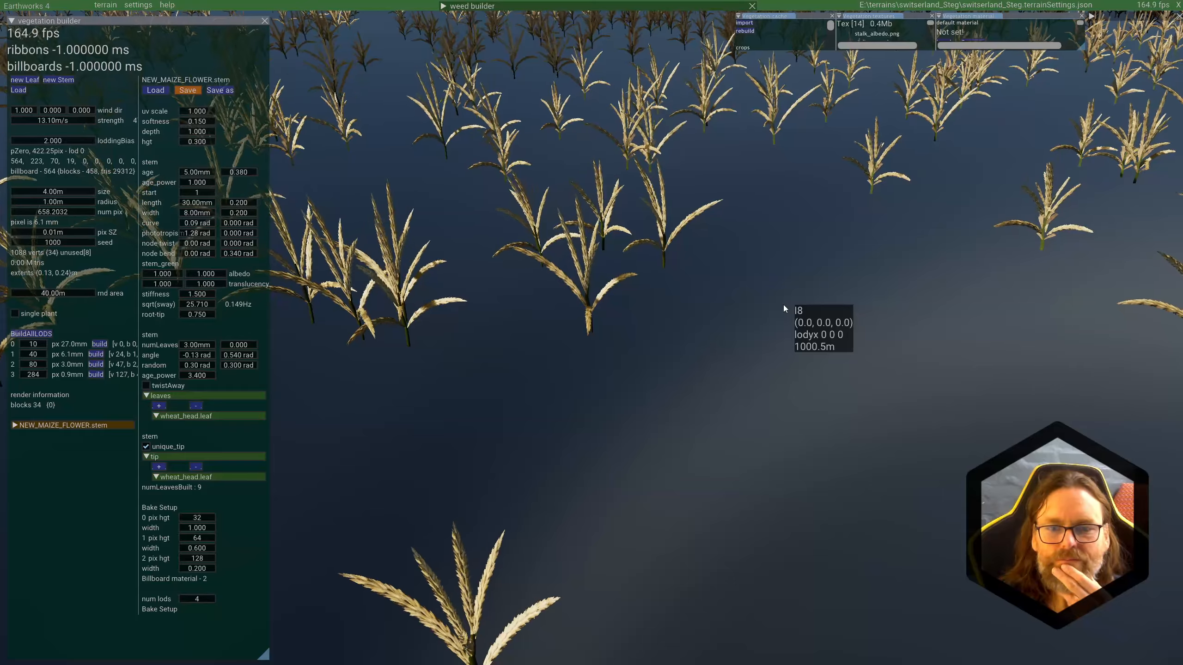
Step: Reduce the wind strength to 0.00 m/s and save the NEW_MAIZE_FLOWER stem
scroll(783, 306, up, 1)
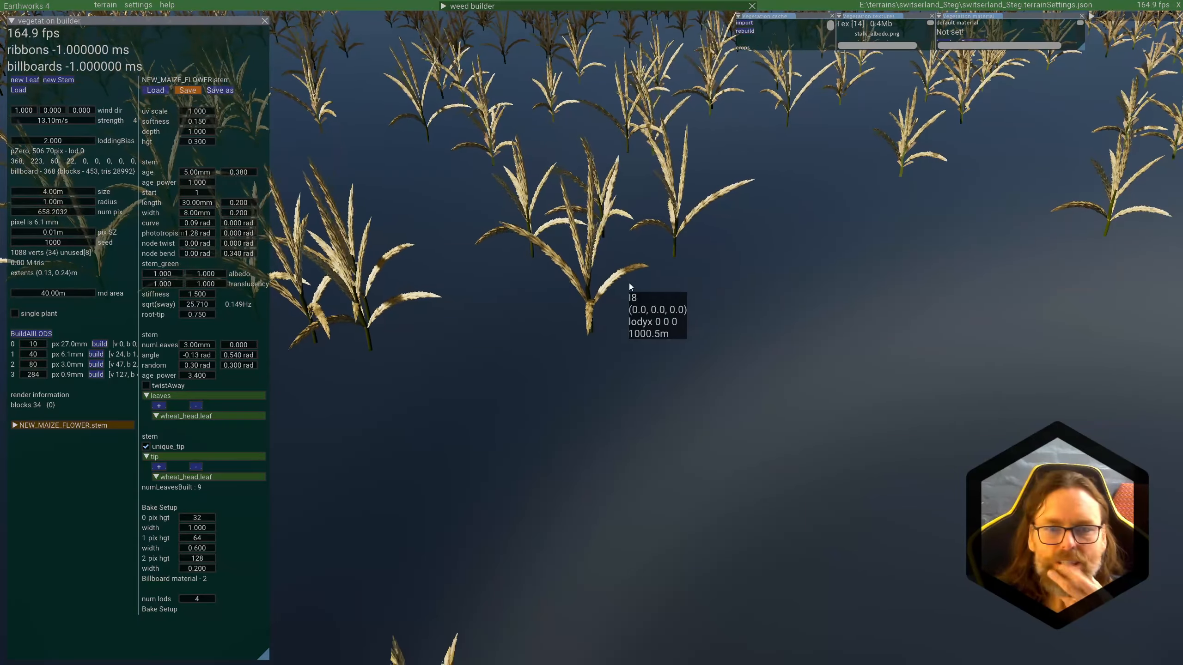
middle_drag(637, 348, 634, 350)
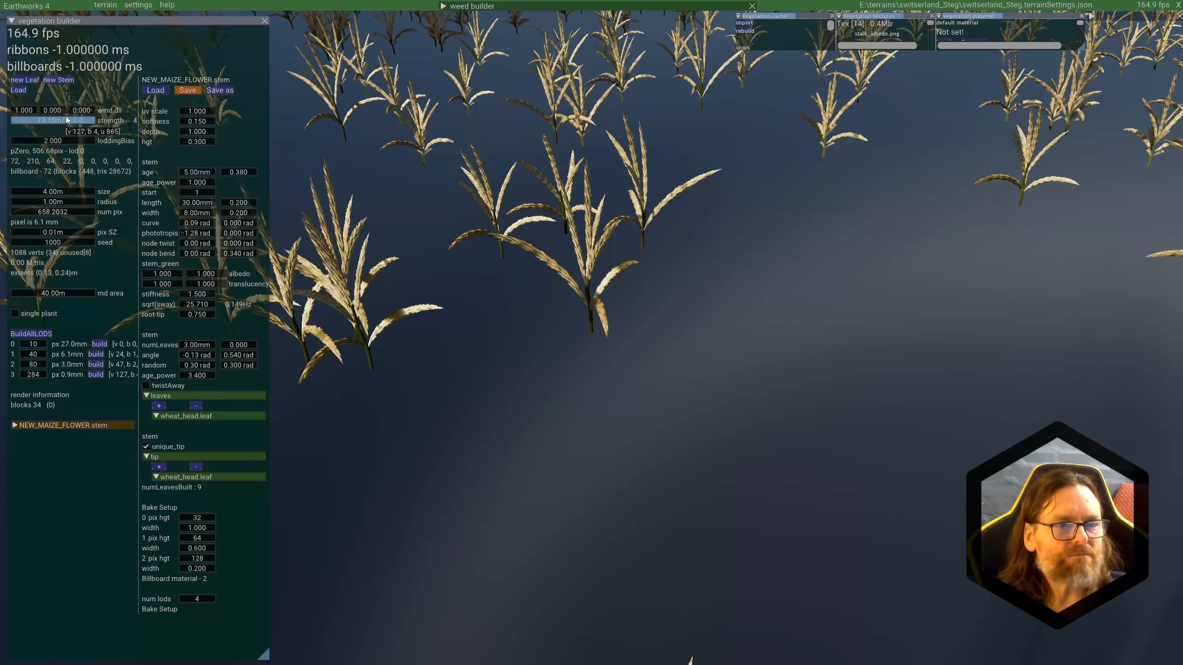
drag(66, 119, 2, 126)
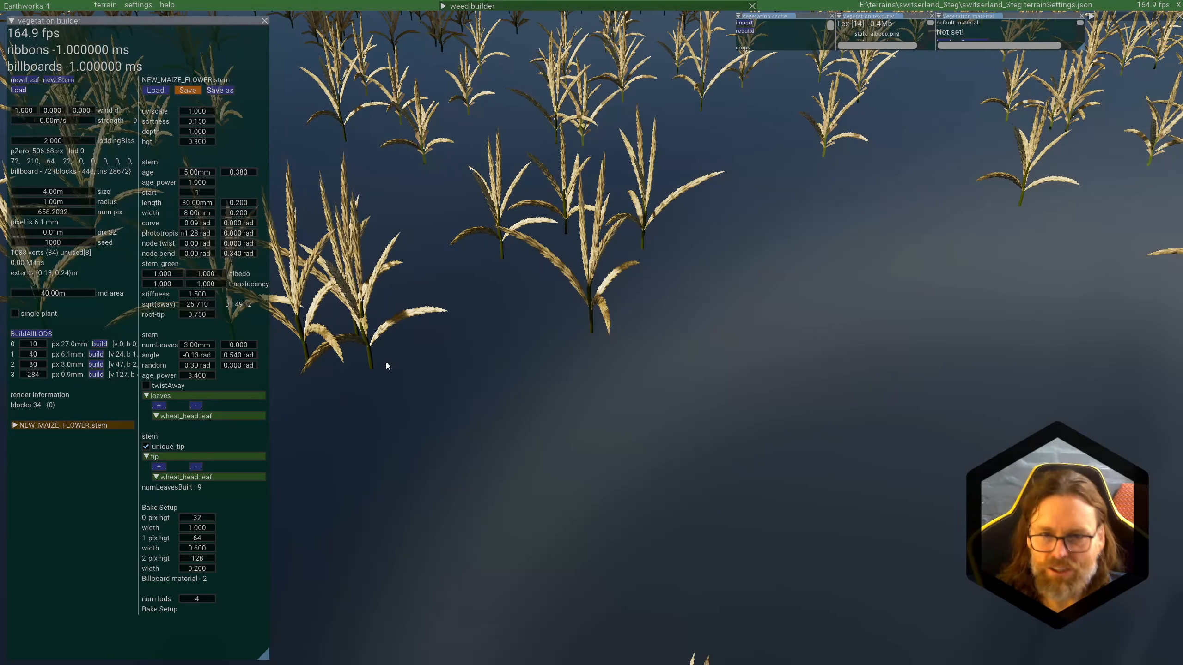
middle_drag(763, 383, 904, 389)
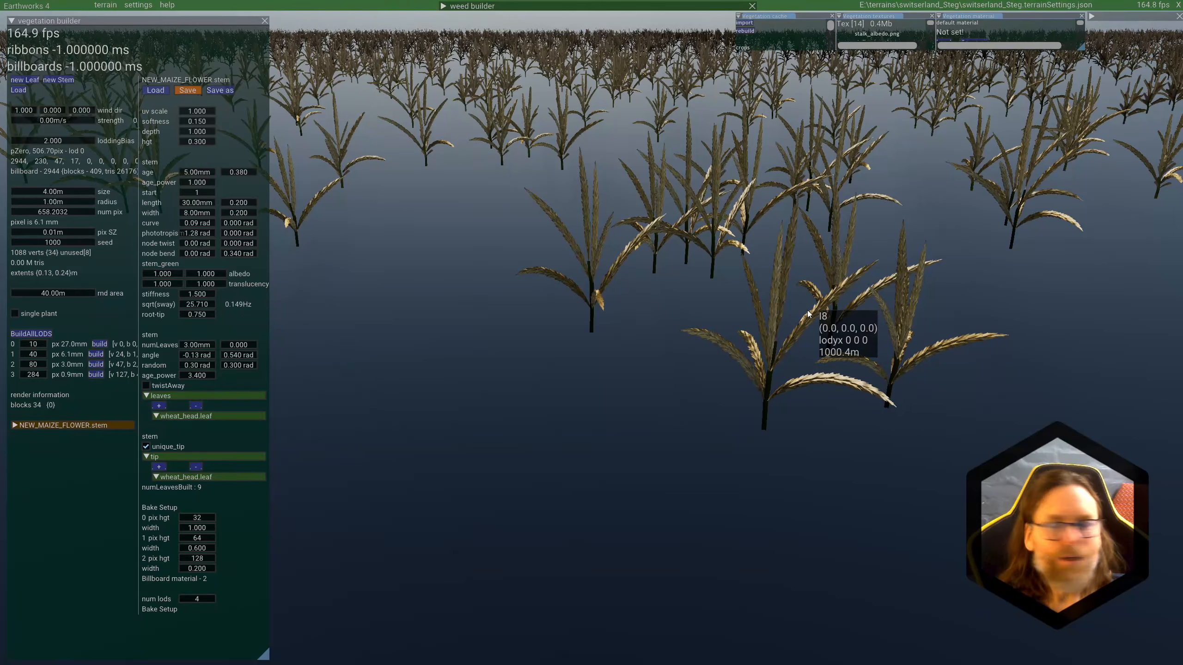
click(192, 91)
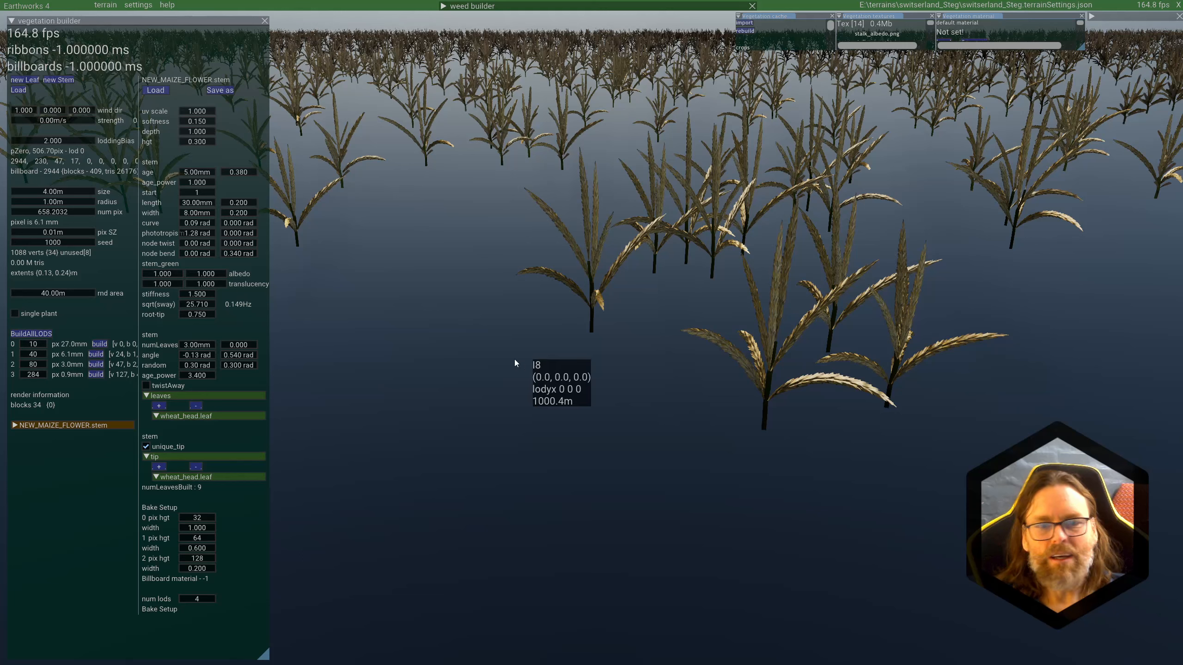
double_click(197, 304)
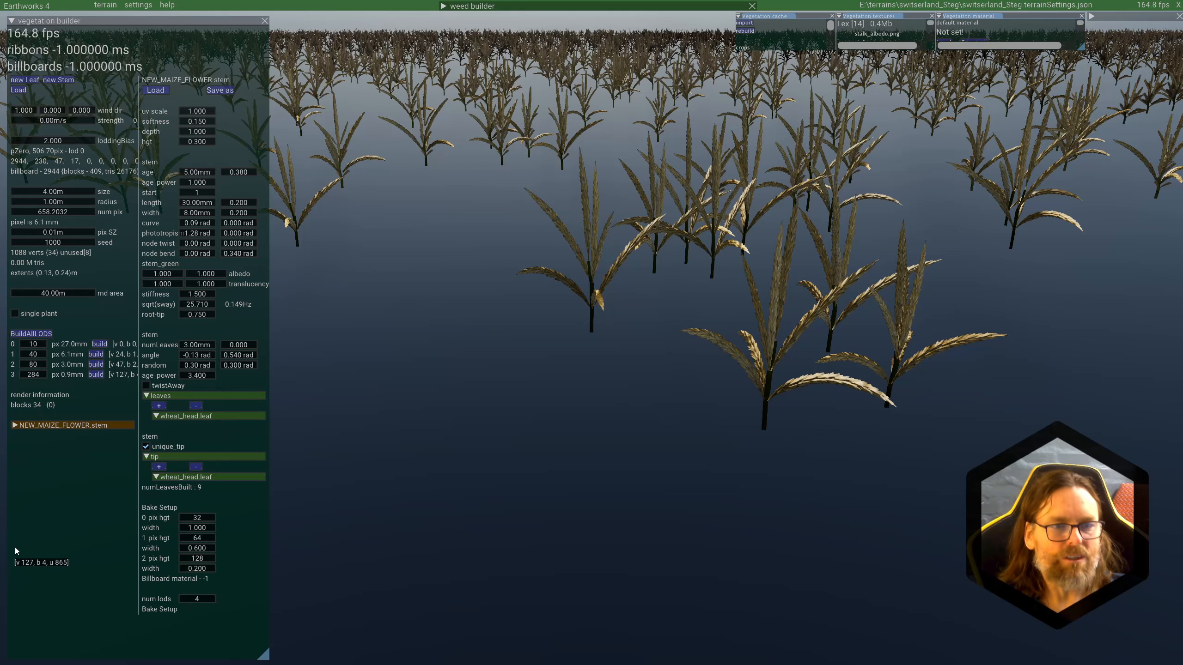
Step: Load maize_mature_01.stem from the crops folder and build its LOD 5 as a single plant, viewed whole
scroll(646, 375, down, 3)
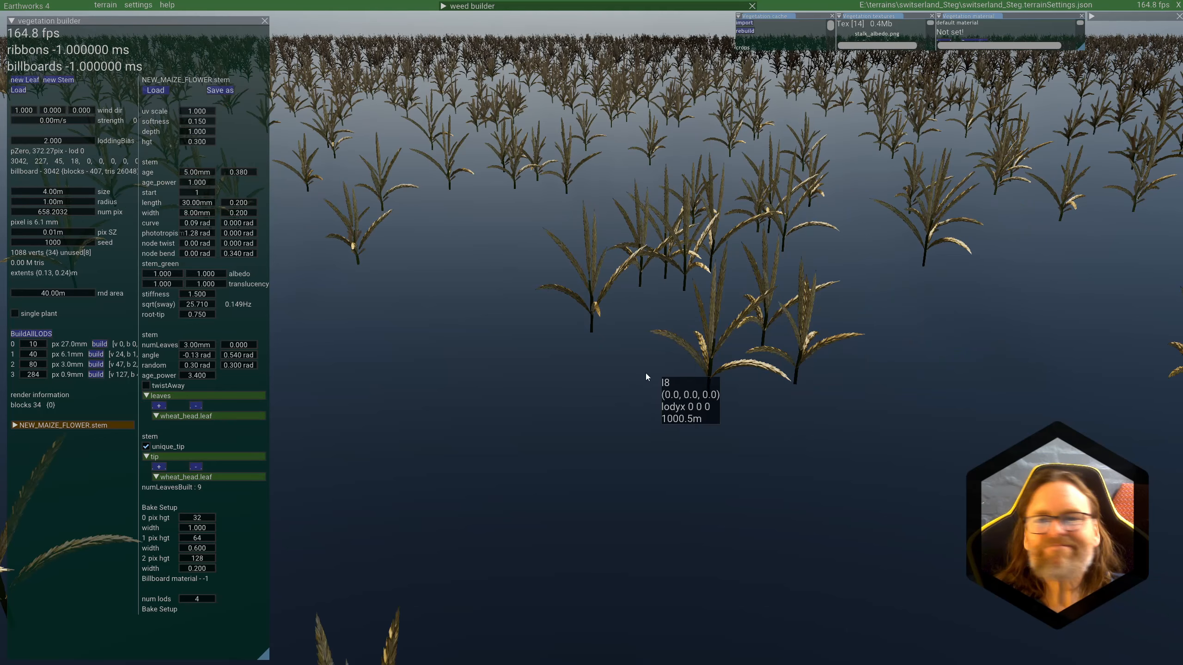
click(20, 91)
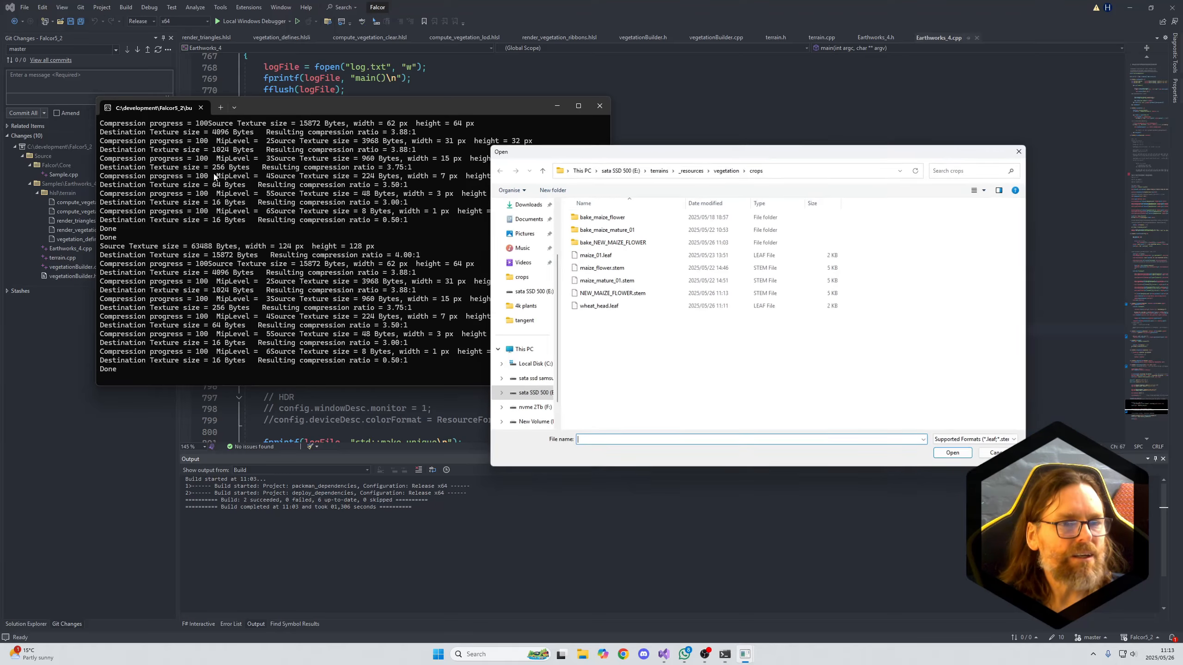
double_click(598, 282)
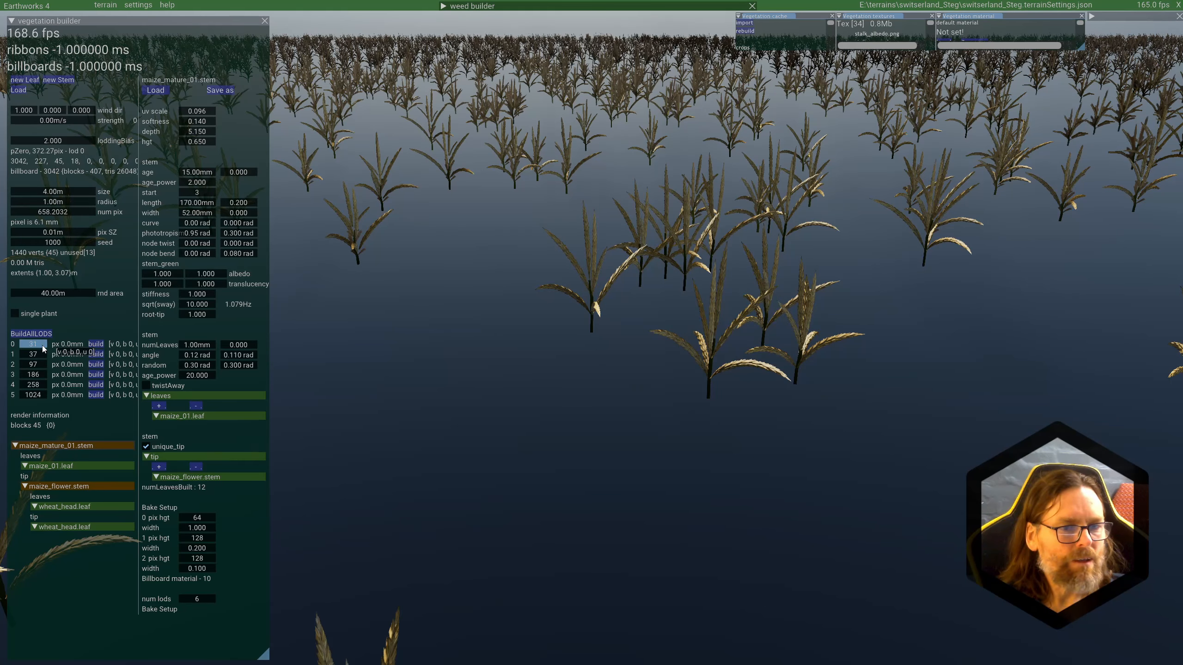
click(100, 395)
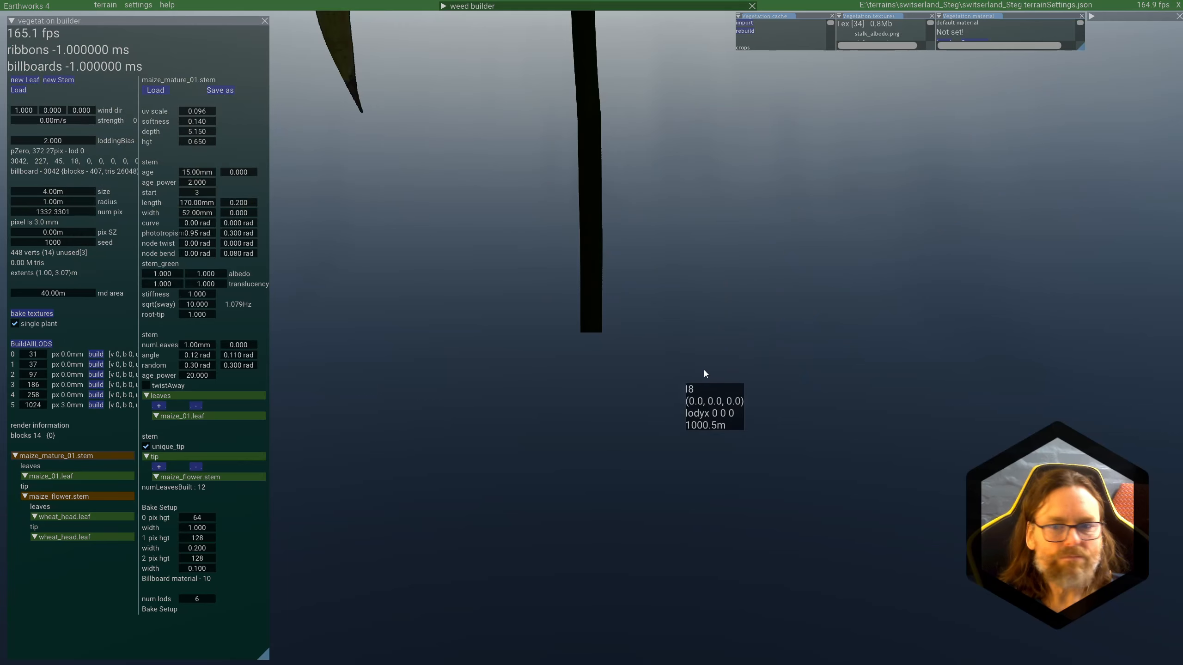
scroll(675, 274, up, 3)
middle_drag(675, 274, 697, 256)
scroll(731, 217, up, 4)
scroll(695, 258, down, 3)
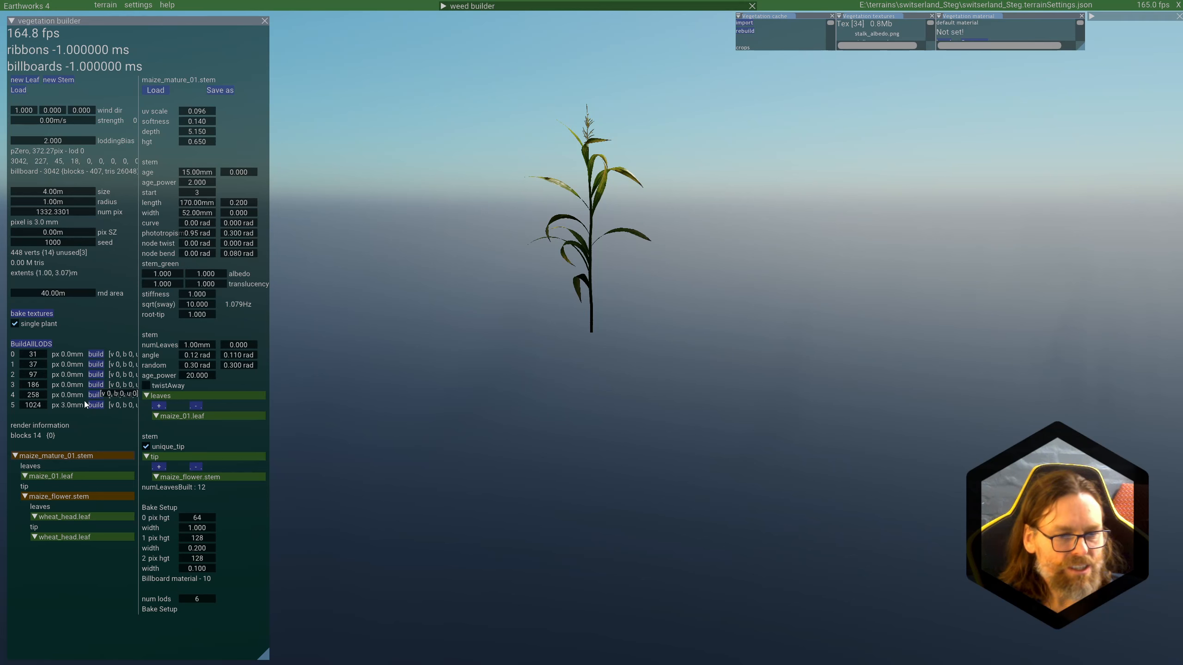
Step: Open the settings of the maize_flower stem used as the tip of maize_mature_01
click(72, 457)
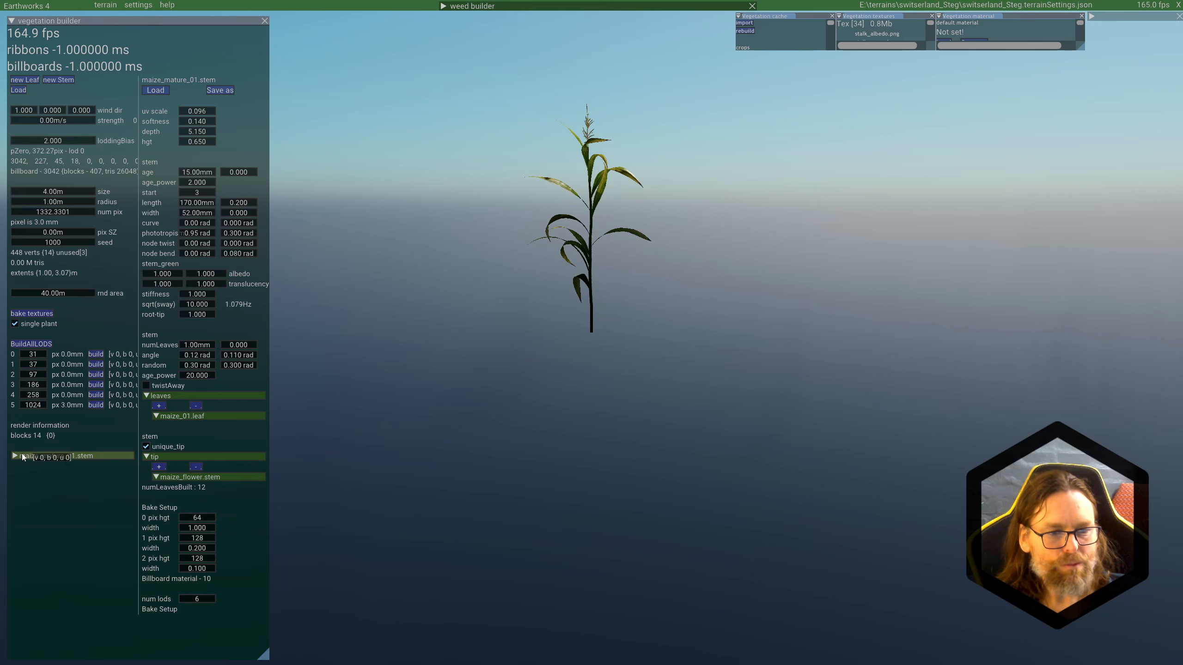
click(70, 456)
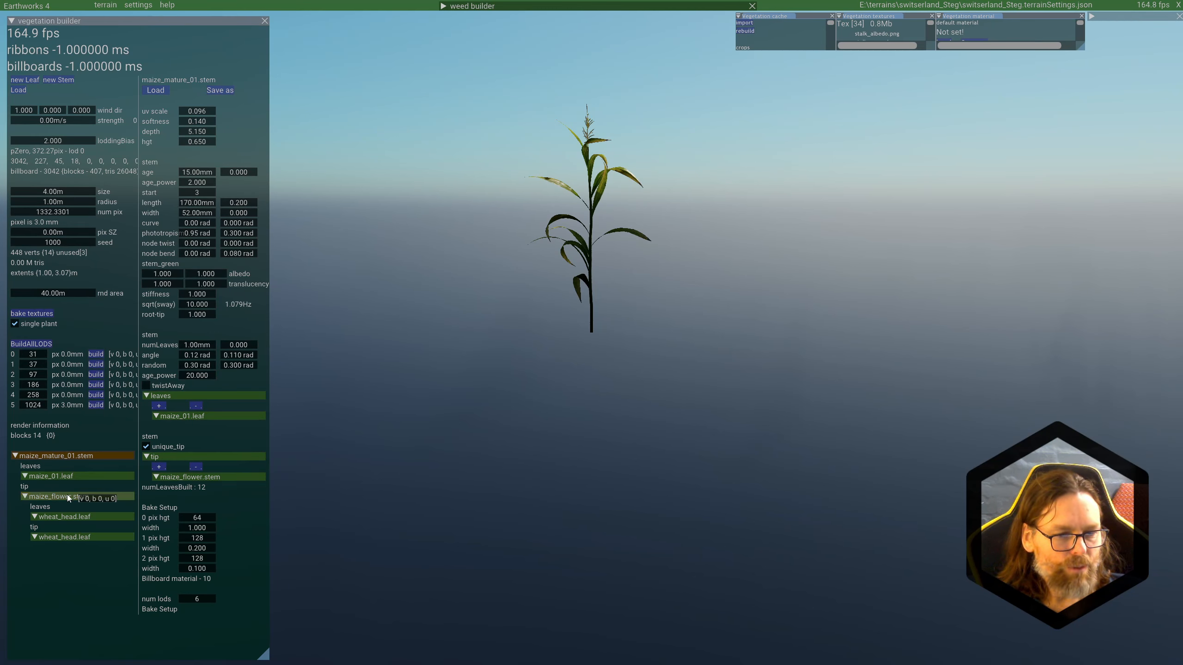
click(61, 497)
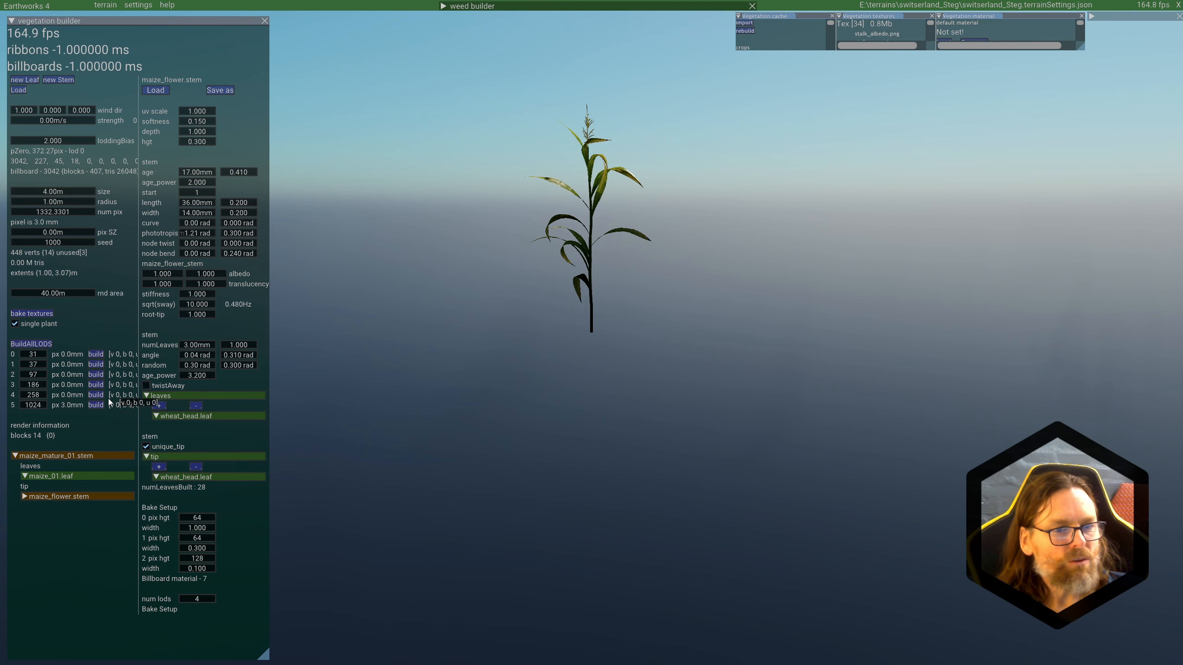
Step: Build all LODs of maize_mature_01 and turn off single plant display to show the whole field
click(24, 345)
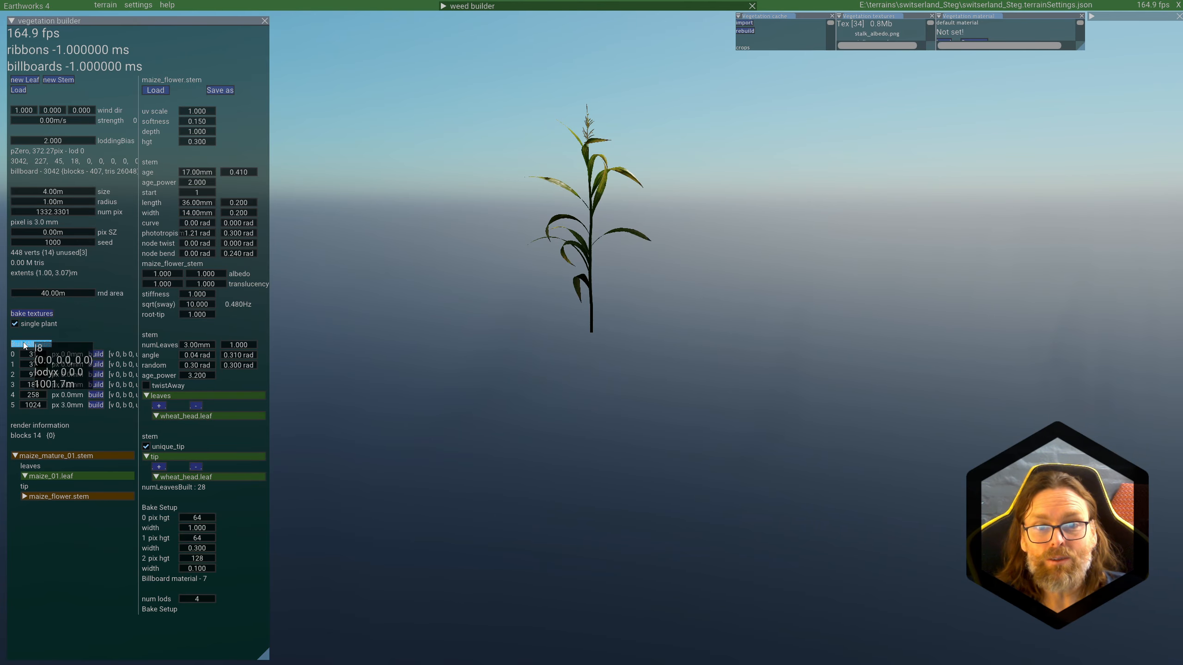
click(15, 323)
scroll(485, 411, up, 2)
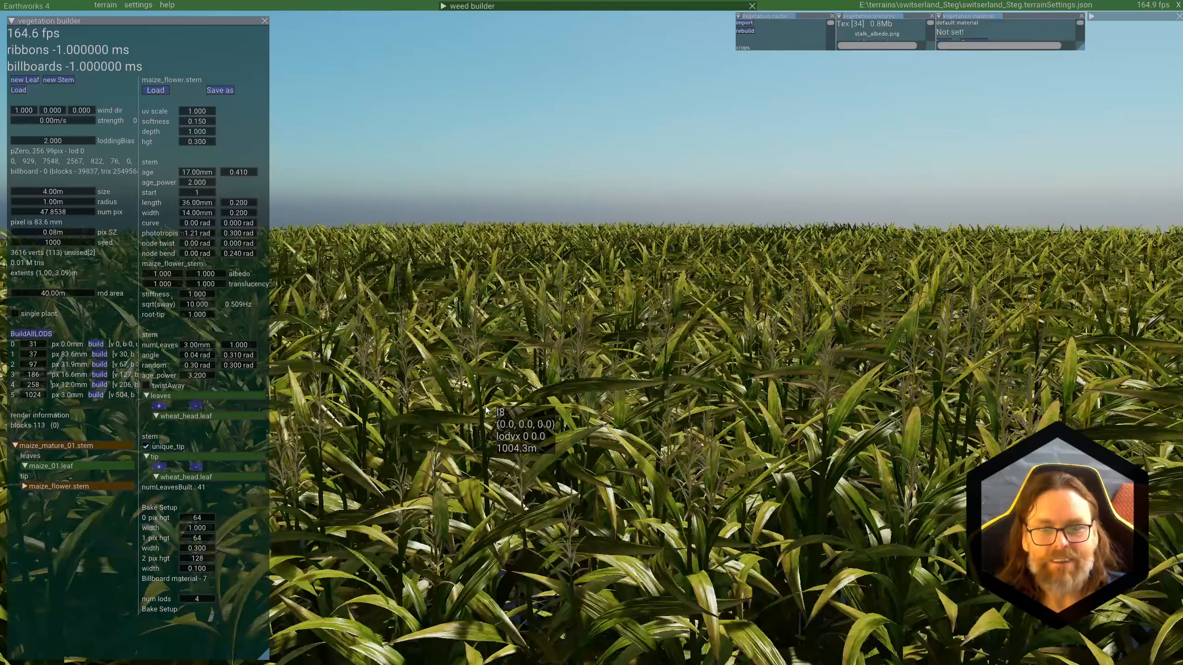
middle_drag(486, 411, 485, 402)
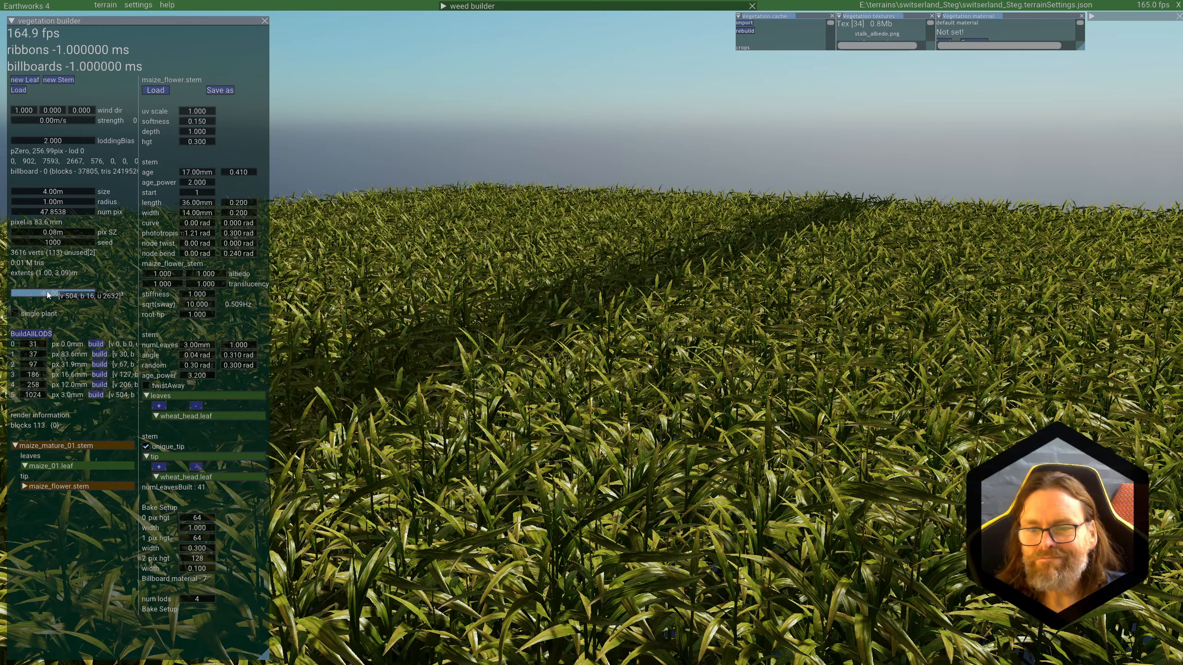
Step: Set the random planting area to 43.40 m and inspect the mature maize plants up close
drag(47, 292, 63, 293)
middle_drag(569, 393, 595, 413)
scroll(583, 398, up, 2)
scroll(593, 408, up, 1)
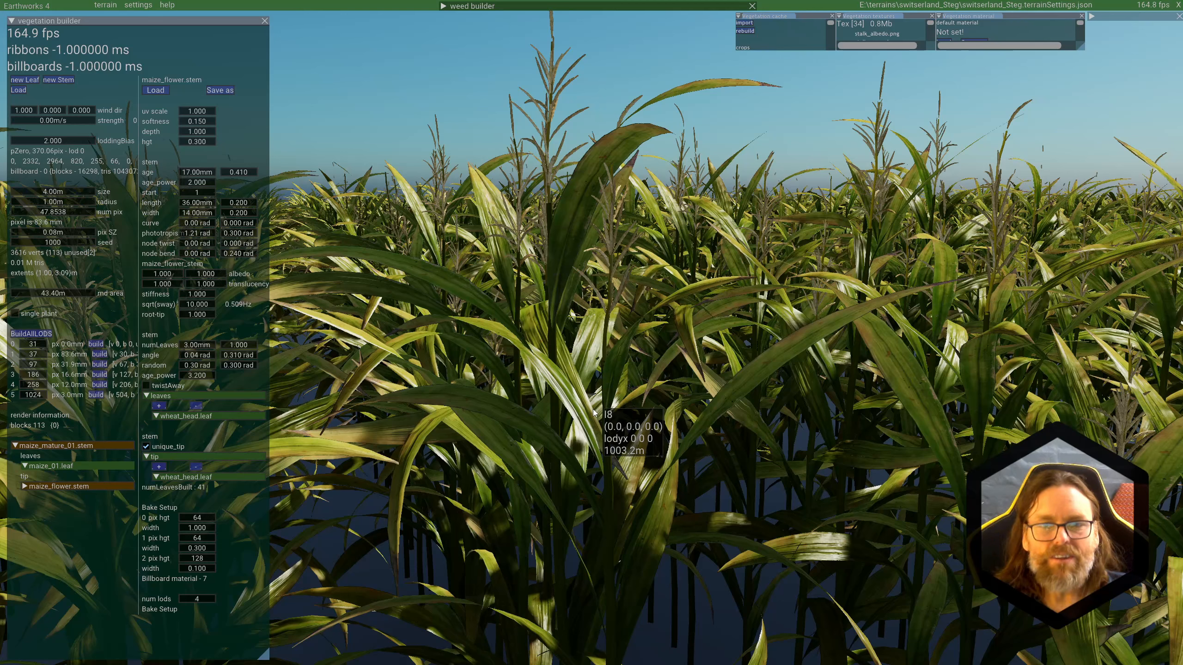